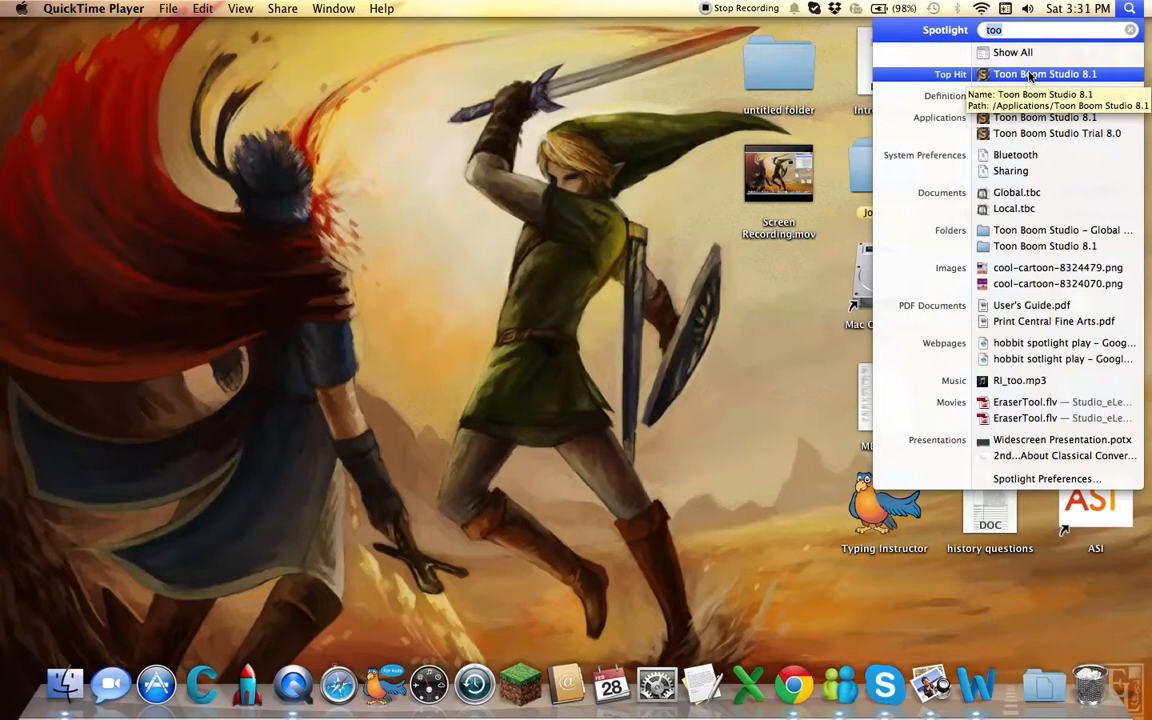
Launch Toon Boom Studio 8.1 and create a new project named "Begginer tutorial".
{"action": "left_click", "coordinate": [1088, 80]}
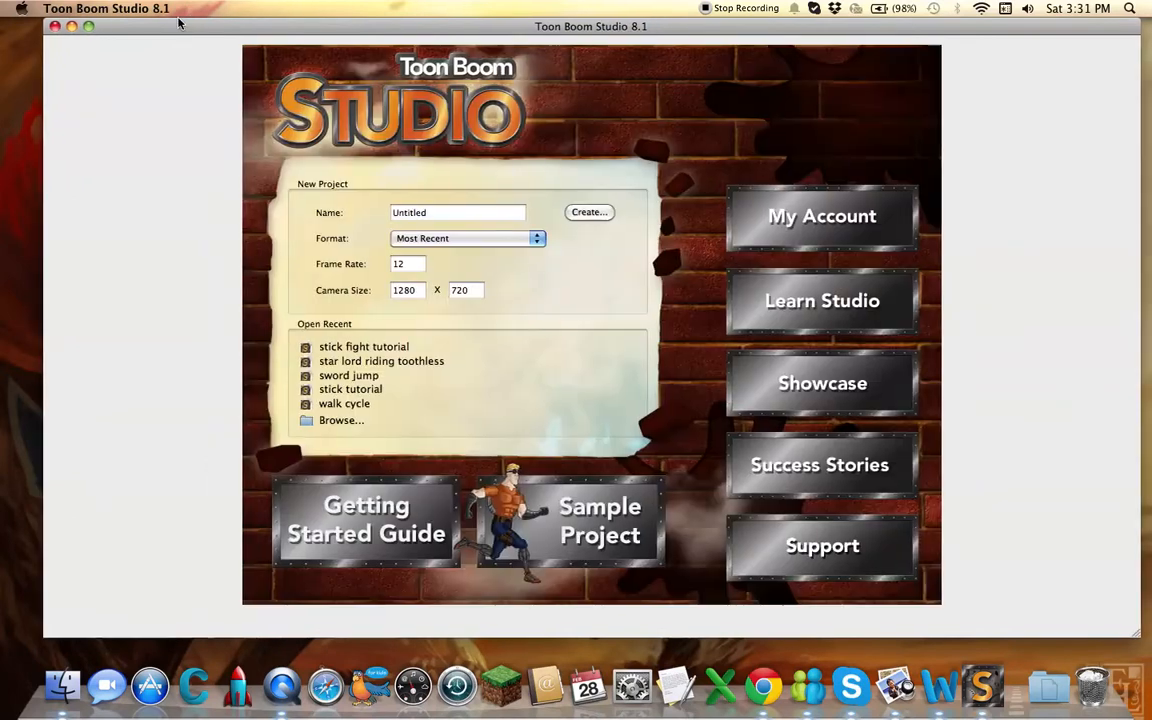
{"action": "key", "text": "BackSpace"}
{"action": "key", "text": "BackSpace"}
{"action": "key", "text": "BackSpace"}
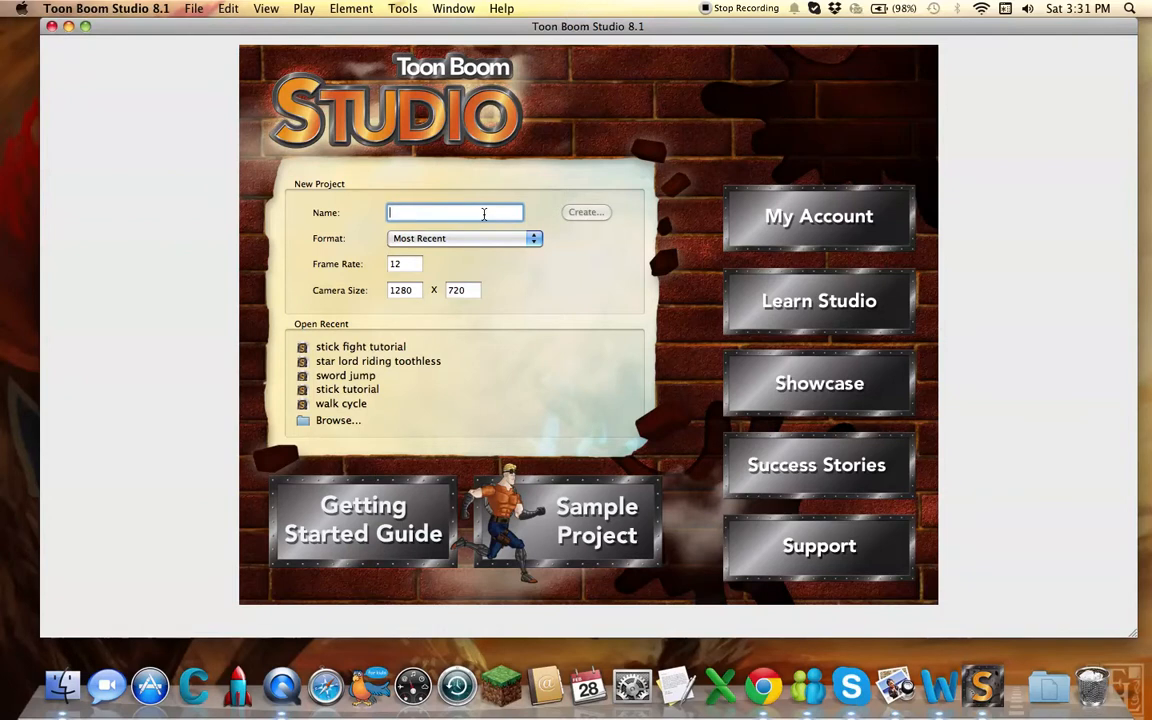
{"action": "type", "text": "Begginer"}
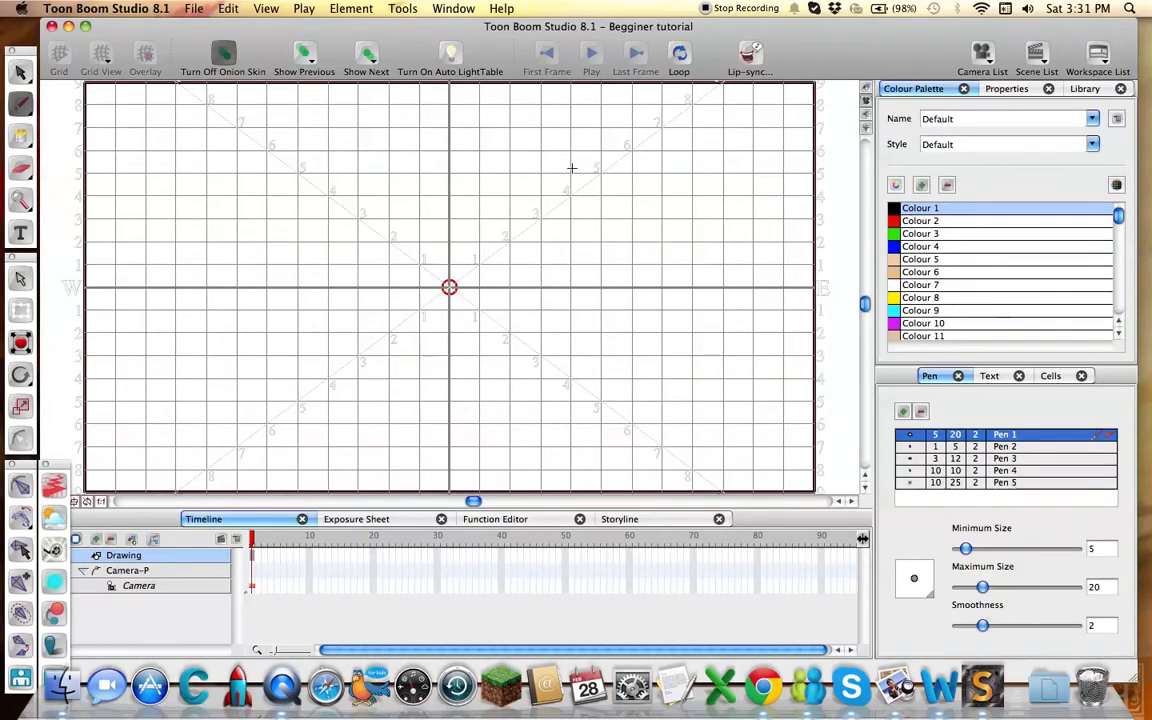
Arrange the floating toolbars in two adjoining columns, stacking the element toolbar above the bone-animation toolbar.
{"action": "left_click_drag", "start_coordinate": [61, 468], "coordinate": [60, 53]}
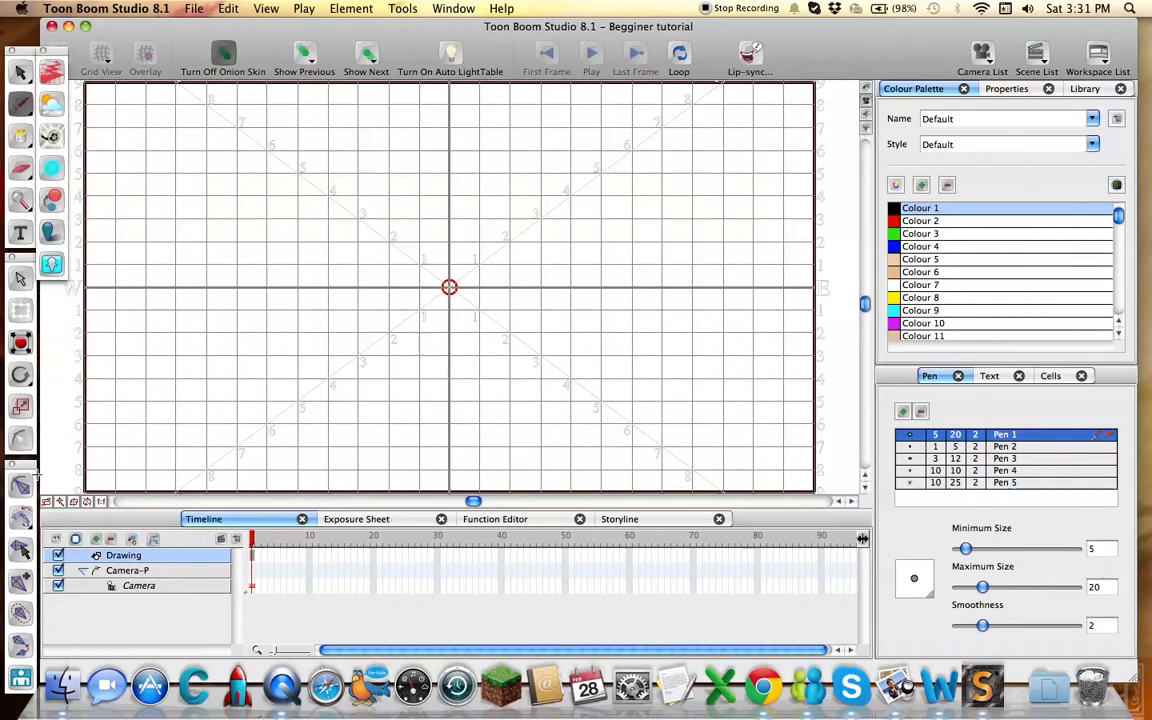
{"action": "left_click_drag", "start_coordinate": [29, 465], "coordinate": [62, 278]}
{"action": "left_click_drag", "start_coordinate": [62, 52], "coordinate": [62, 40]}
{"action": "left_click_drag", "start_coordinate": [46, 279], "coordinate": [46, 264]}
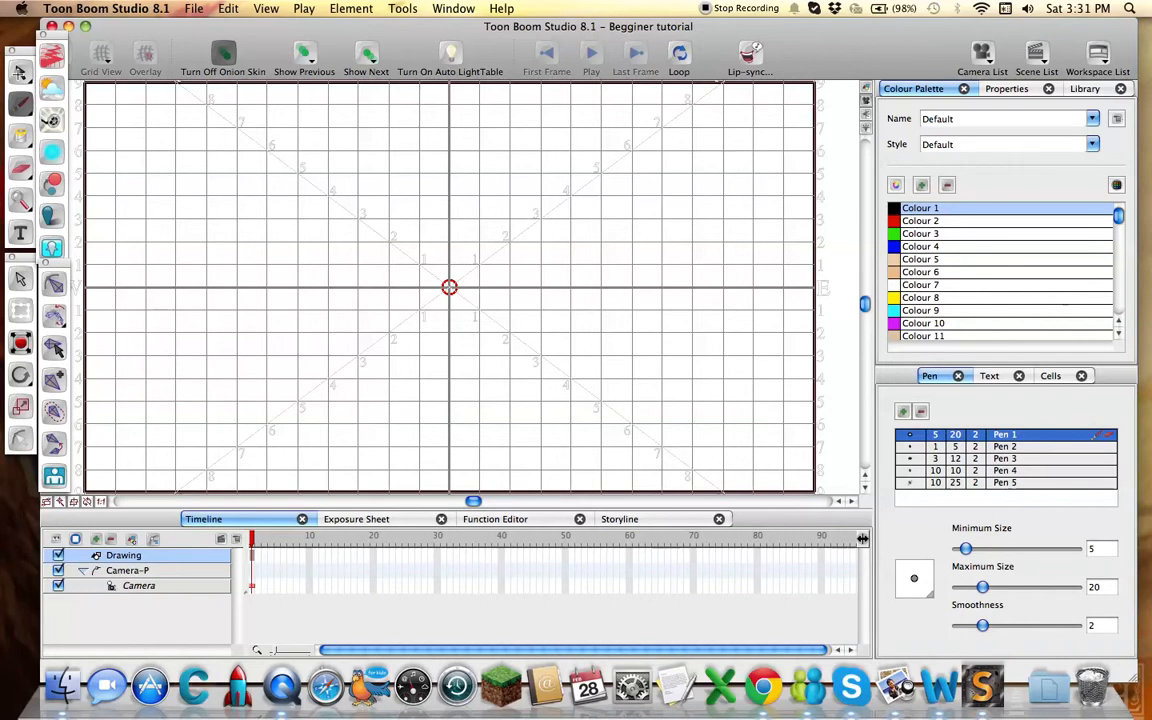
Look through the drawing tools, including the Select variants, brush, paint, eraser, zoom and text tools.
{"action": "left_click", "coordinate": [20, 73]}
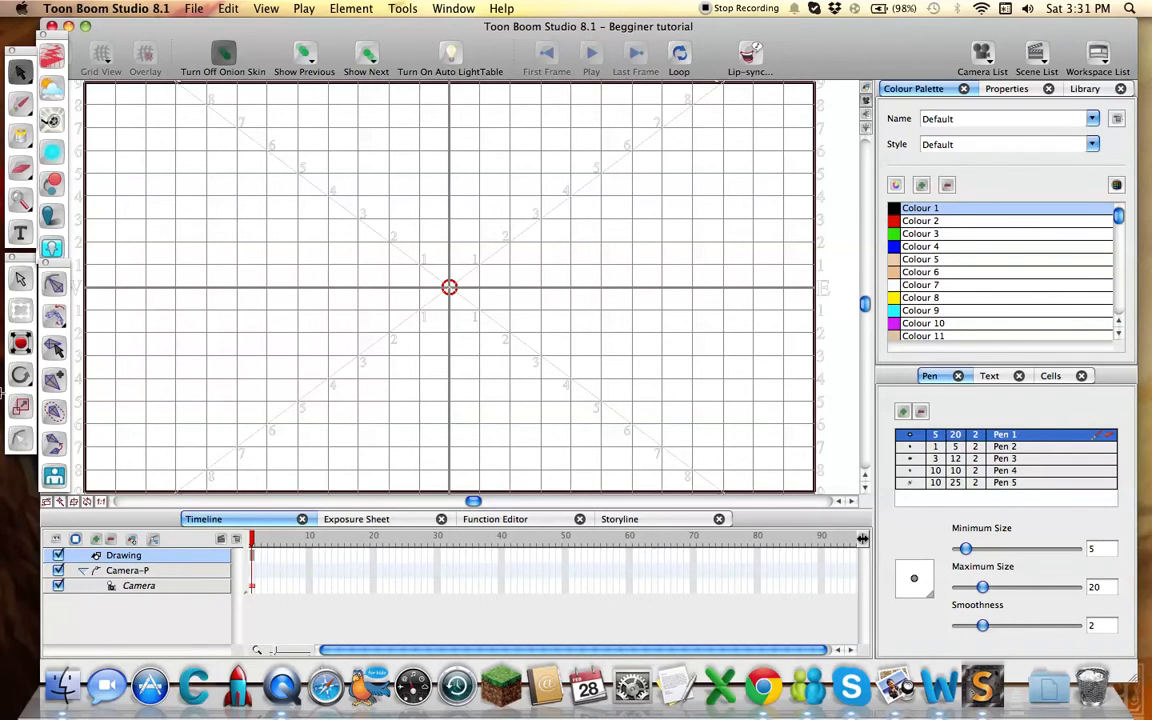
{"action": "left_click", "coordinate": [20, 73]}
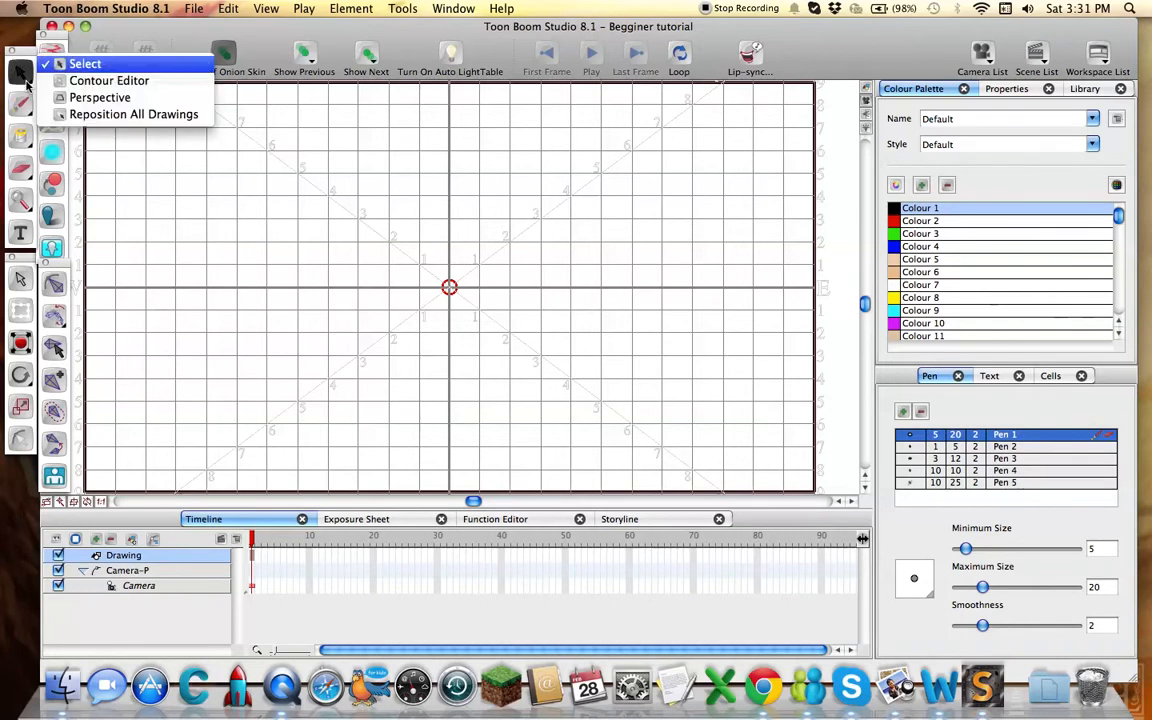
{"action": "left_click", "coordinate": [22, 108]}
{"action": "left_click", "coordinate": [22, 108]}
{"action": "left_click", "coordinate": [21, 135]}
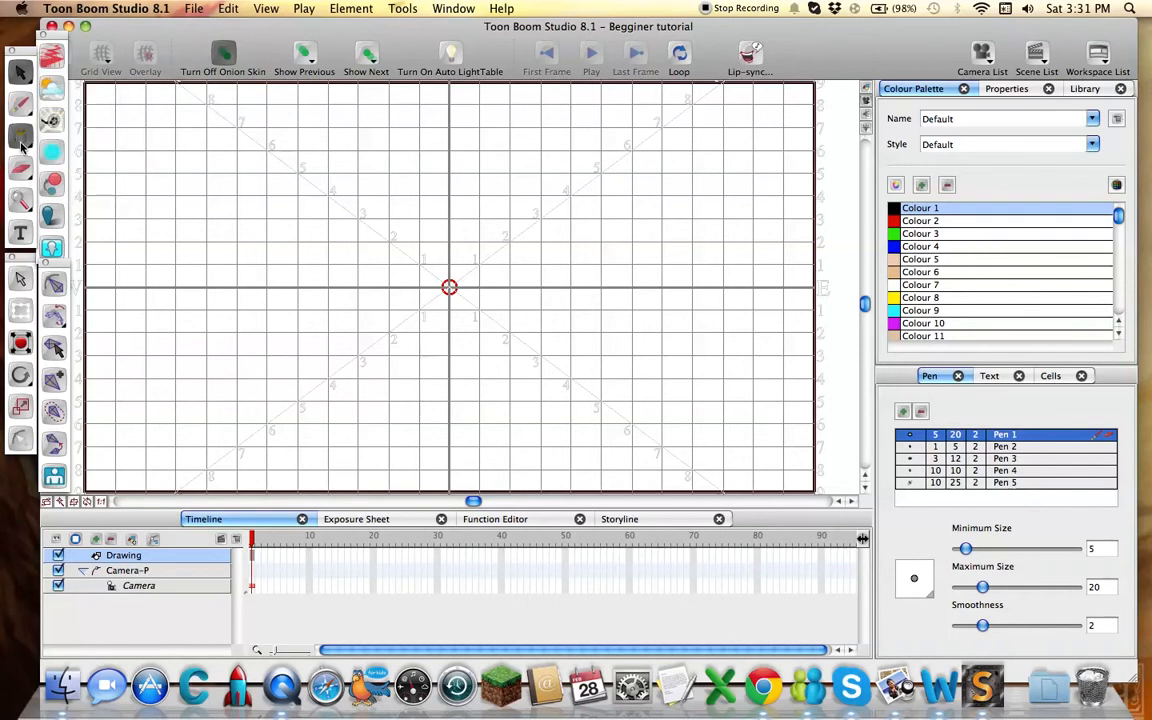
{"action": "left_click", "coordinate": [21, 168]}
{"action": "left_click", "coordinate": [20, 198]}
{"action": "left_click", "coordinate": [20, 233]}
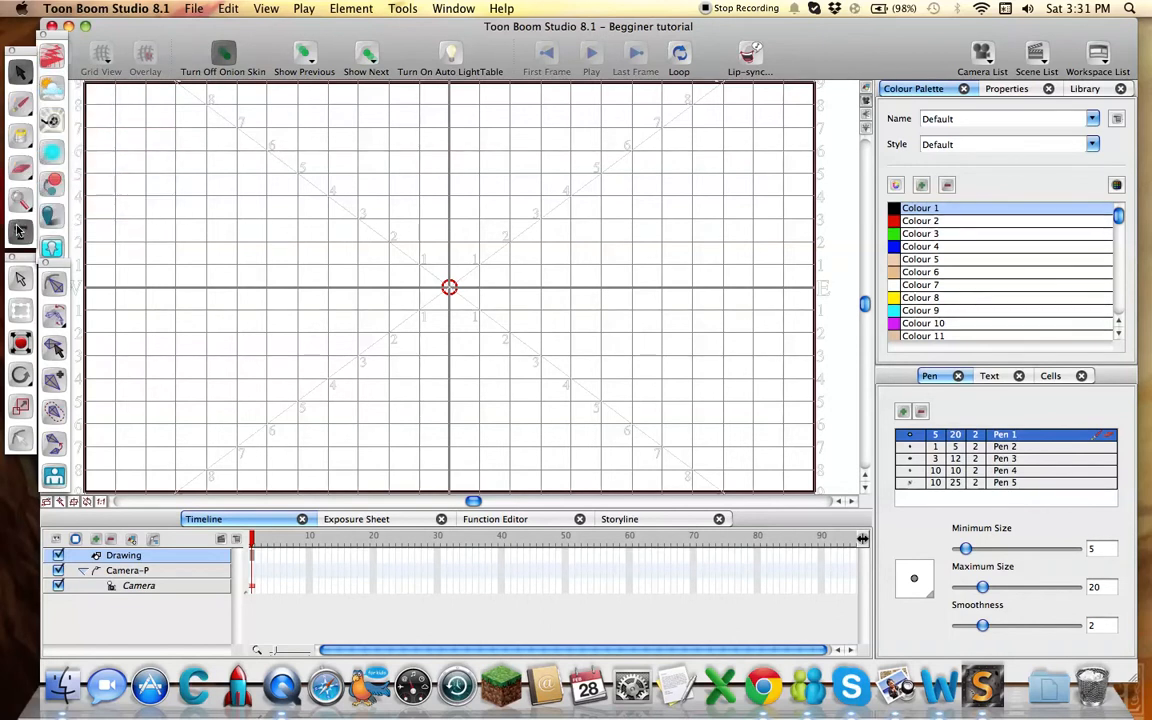
Return to the Select tool and move the drawing toolbar up level with the adjacent toolbar.
{"action": "left_click", "coordinate": [21, 76]}
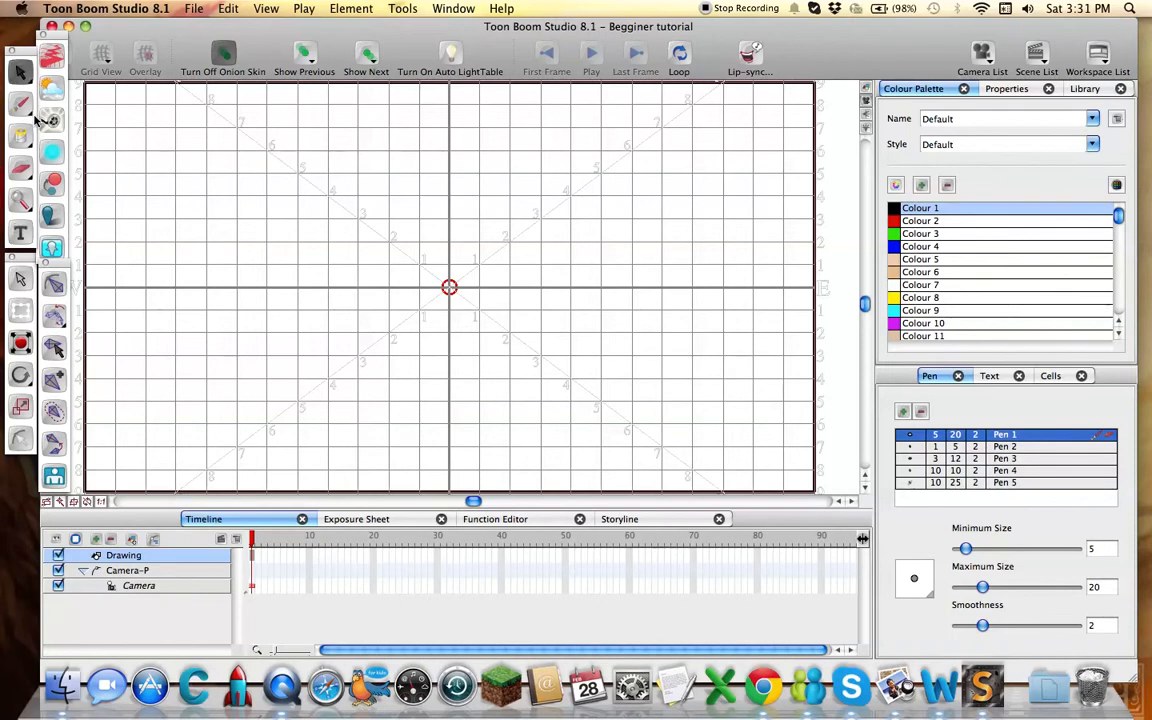
{"action": "mouse_move", "coordinate": [20, 47]}
{"action": "left_mouse_down"}
{"action": "mouse_move", "coordinate": [321, 85]}
{"action": "mouse_move", "coordinate": [845, 32]}
{"action": "mouse_move", "coordinate": [810, 4]}
{"action": "mouse_move", "coordinate": [12, 27]}
{"action": "mouse_move", "coordinate": [30, 40]}
{"action": "left_mouse_up"}
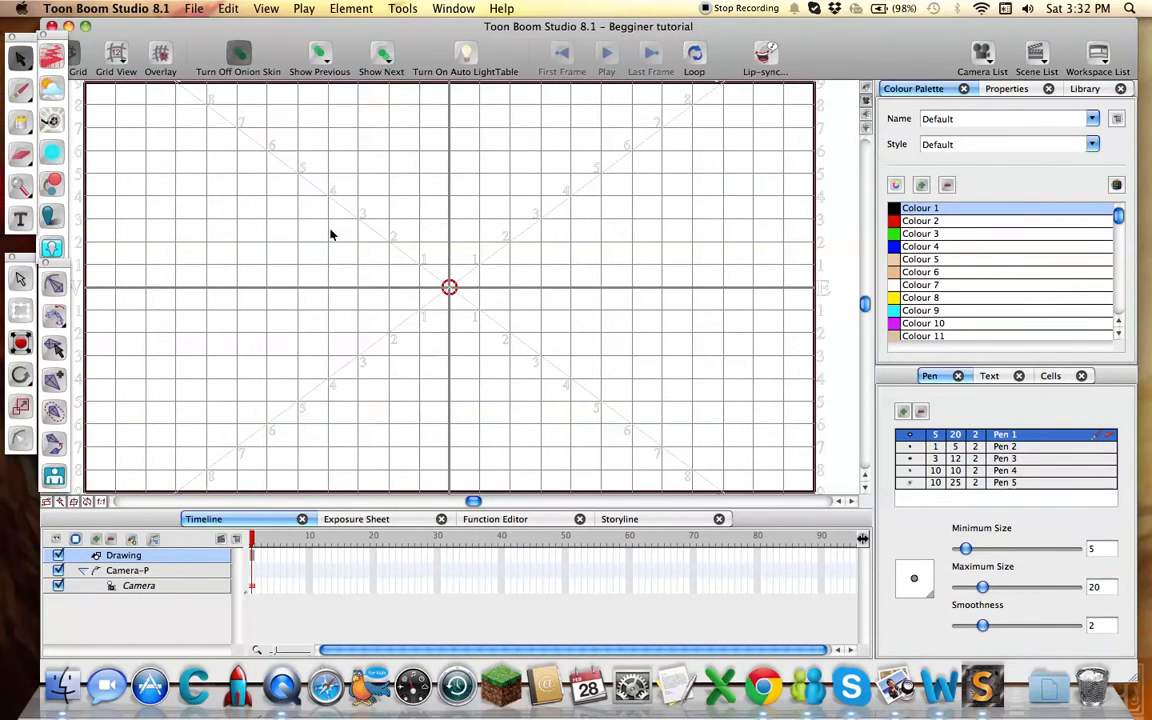
Choose the brush with Pen 2 and set its minimum size to 0, maximum size to 10 and smoothness to 0.
{"action": "left_click", "coordinate": [16, 86]}
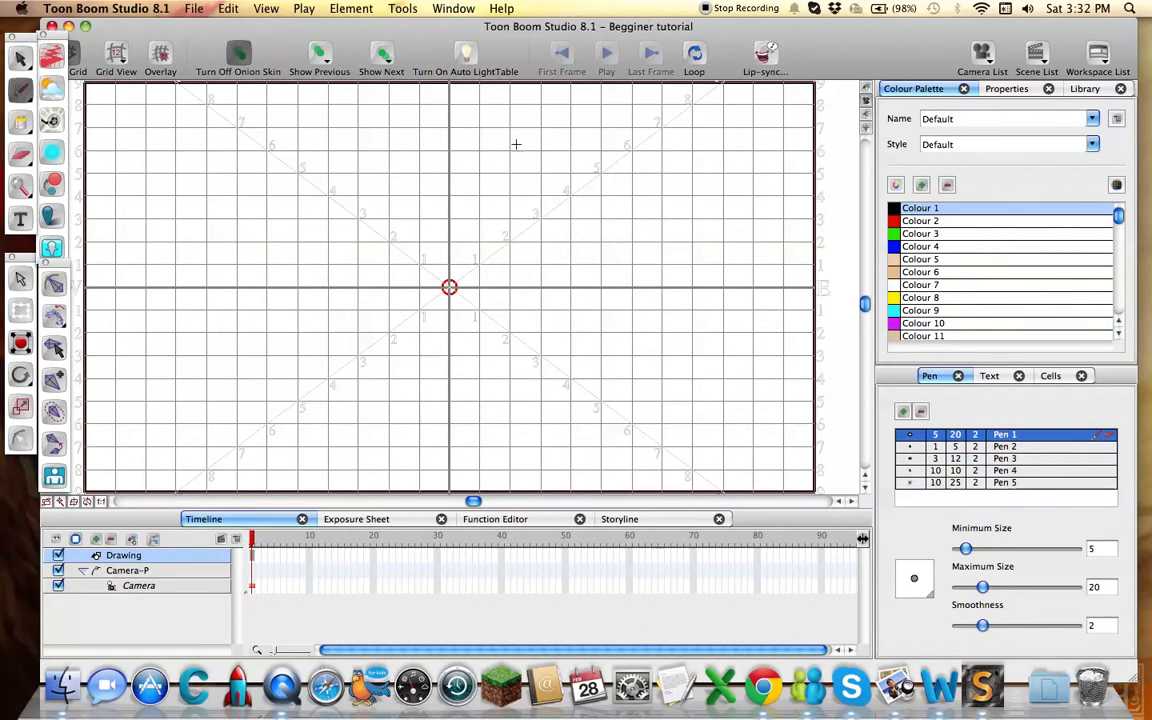
{"action": "left_click", "coordinate": [1015, 448]}
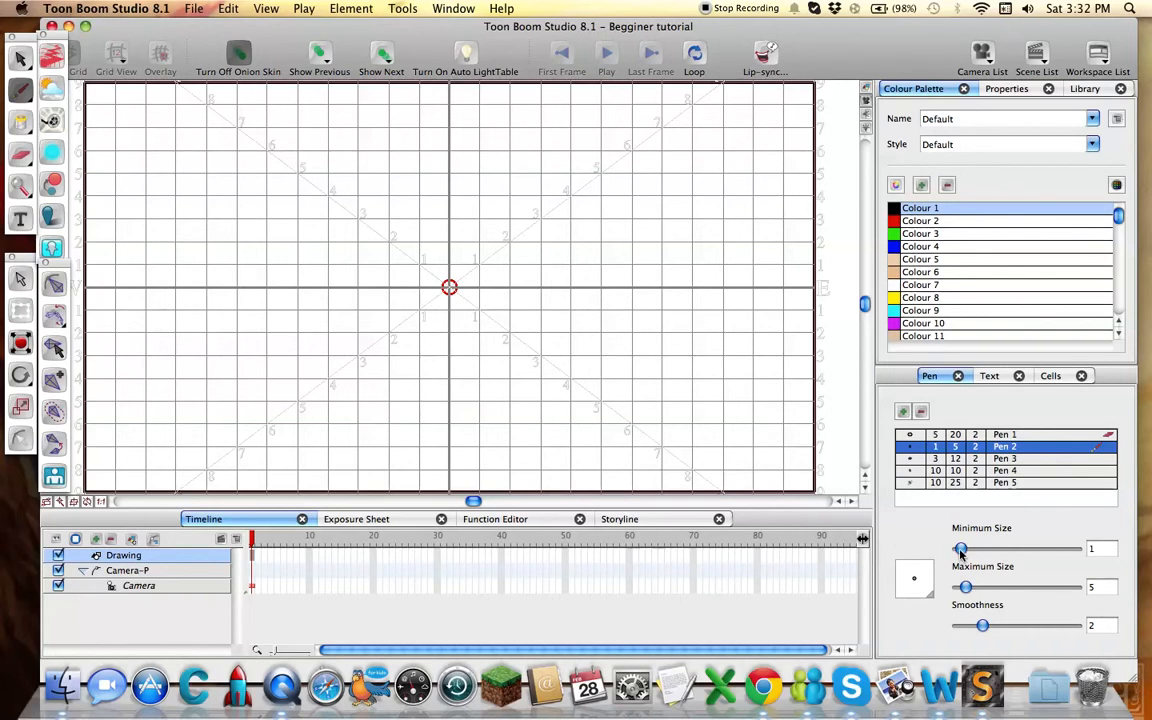
{"action": "left_click_drag", "start_coordinate": [960, 549], "coordinate": [896, 583]}
{"action": "left_click_drag", "start_coordinate": [1033, 587], "coordinate": [935, 601]}
{"action": "left_click_drag", "start_coordinate": [959, 549], "coordinate": [923, 557]}
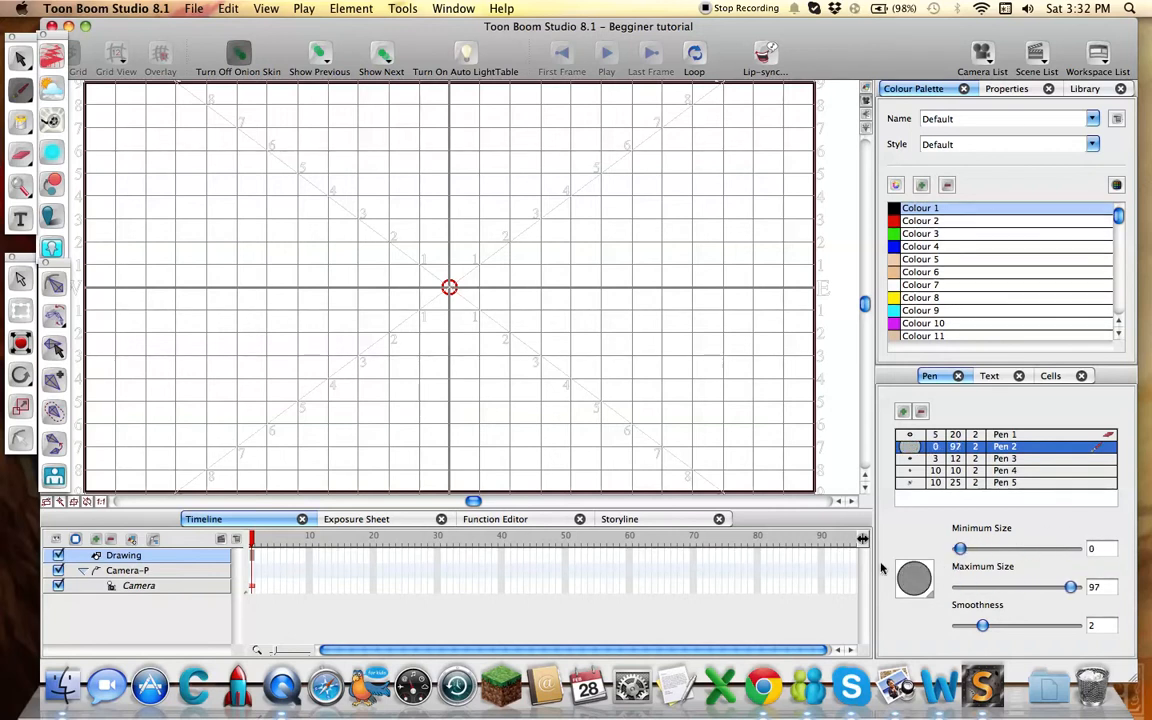
{"action": "left_click_drag", "start_coordinate": [1071, 587], "coordinate": [964, 587]}
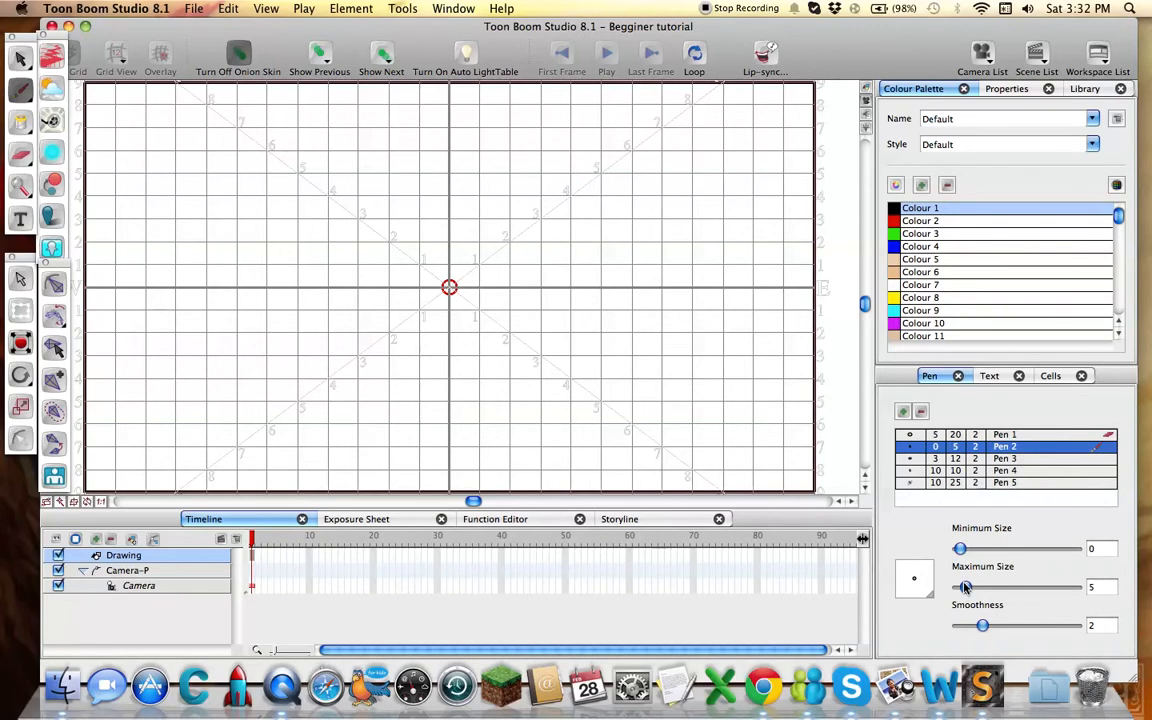
{"action": "left_click_drag", "start_coordinate": [979, 587], "coordinate": [972, 588]}
{"action": "left_click", "coordinate": [994, 626]}
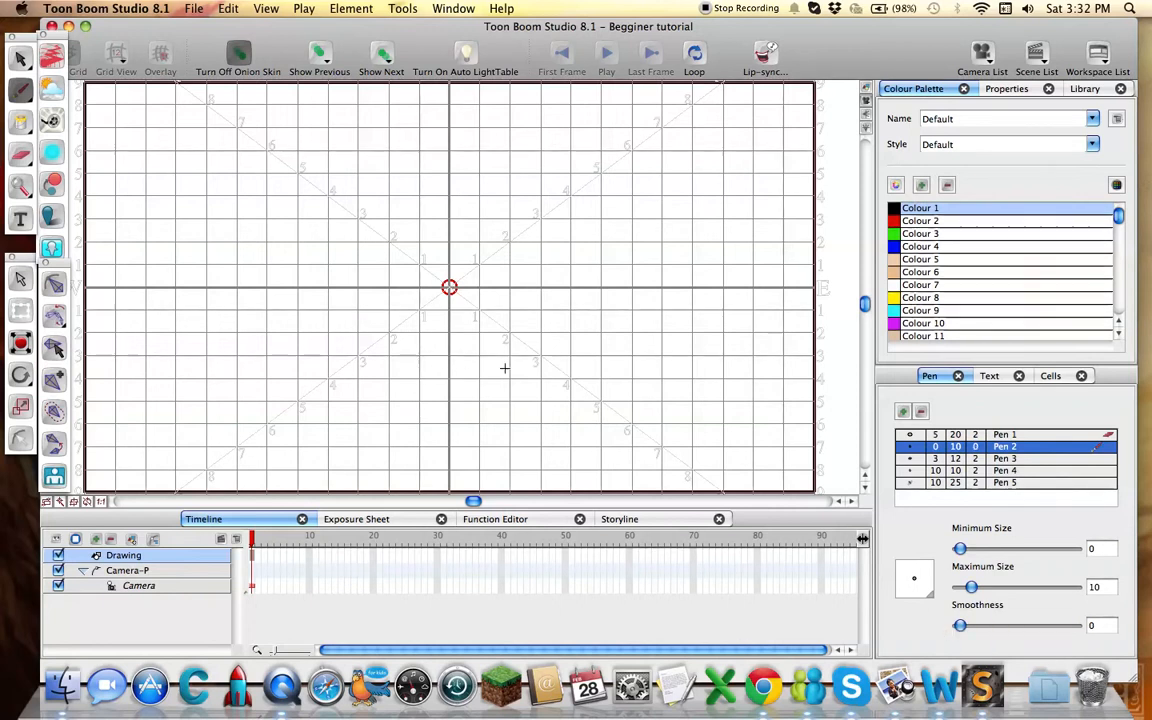
Test the brush with one freehand circle and a second one at smoothness 10, undoing both.
{"action": "mouse_move", "coordinate": [509, 376]}
{"action": "left_mouse_down"}
{"action": "mouse_move", "coordinate": [466, 370]}
{"action": "mouse_move", "coordinate": [411, 312]}
{"action": "mouse_move", "coordinate": [412, 255]}
{"action": "mouse_move", "coordinate": [441, 219]}
{"action": "mouse_move", "coordinate": [483, 207]}
{"action": "mouse_move", "coordinate": [534, 237]}
{"action": "mouse_move", "coordinate": [559, 283]}
{"action": "mouse_move", "coordinate": [538, 348]}
{"action": "left_mouse_up"}
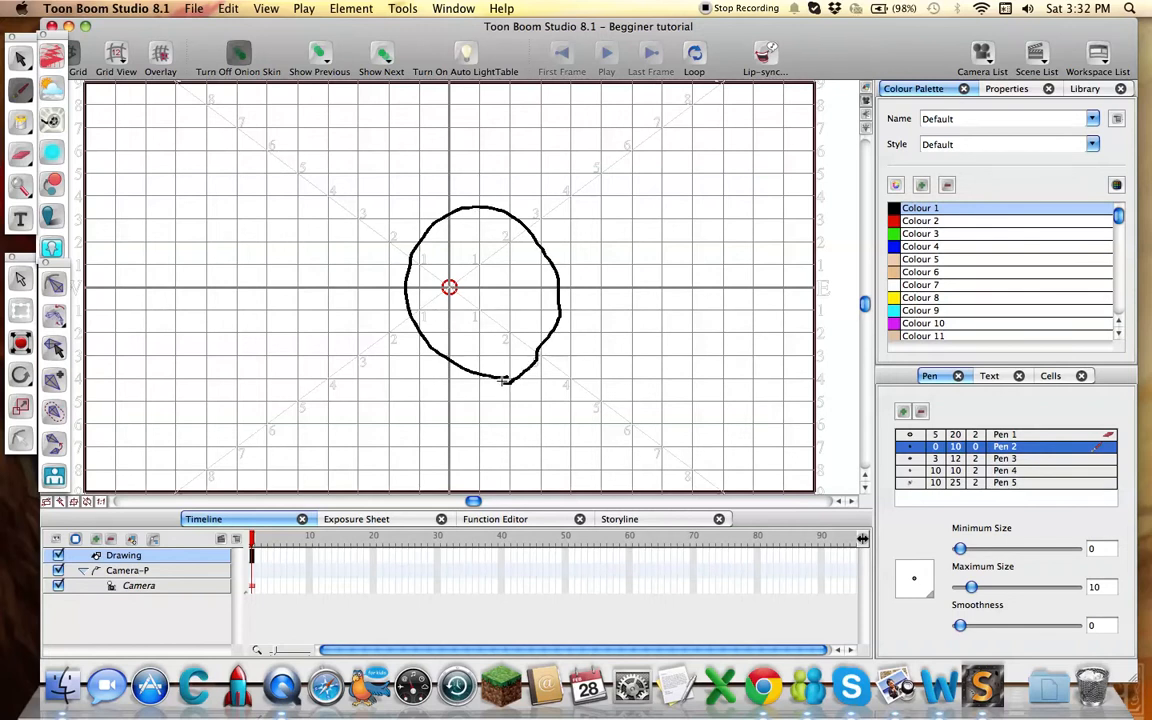
{"action": "left_click_drag", "start_coordinate": [960, 625], "coordinate": [1113, 620]}
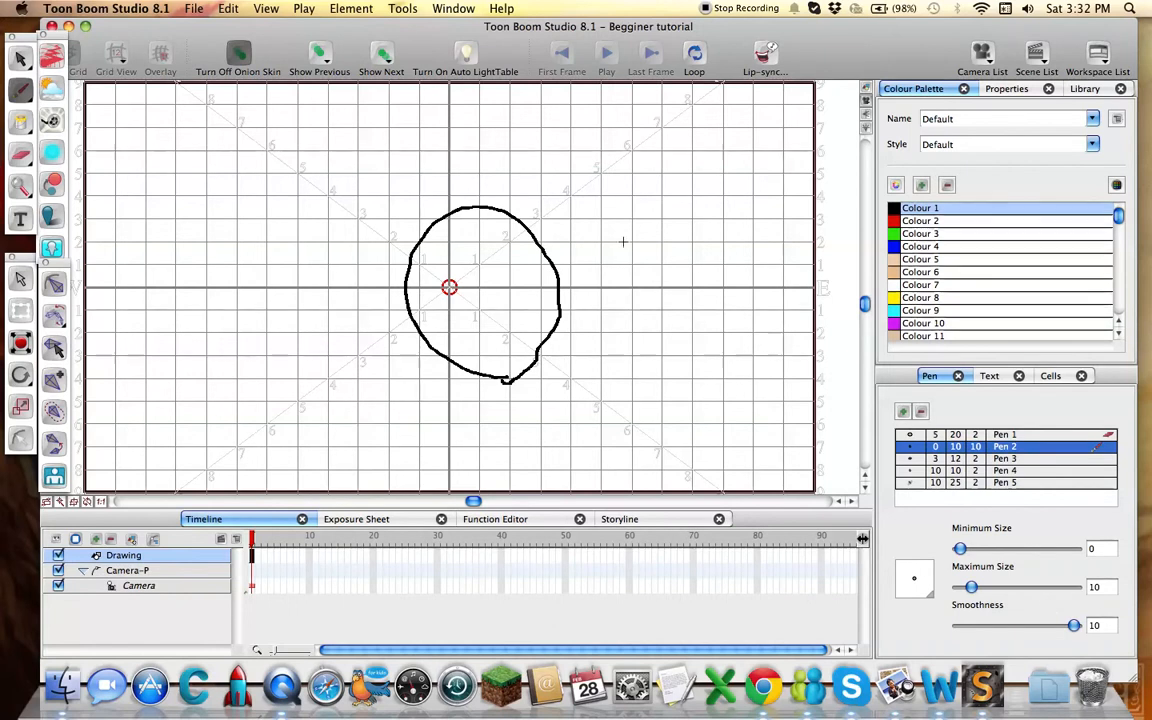
{"action": "mouse_move", "coordinate": [709, 382]}
{"action": "left_mouse_down"}
{"action": "mouse_move", "coordinate": [663, 371]}
{"action": "mouse_move", "coordinate": [627, 301]}
{"action": "mouse_move", "coordinate": [644, 210]}
{"action": "mouse_move", "coordinate": [660, 191]}
{"action": "mouse_move", "coordinate": [722, 183]}
{"action": "mouse_move", "coordinate": [771, 224]}
{"action": "mouse_move", "coordinate": [796, 271]}
{"action": "mouse_move", "coordinate": [773, 357]}
{"action": "left_mouse_up"}
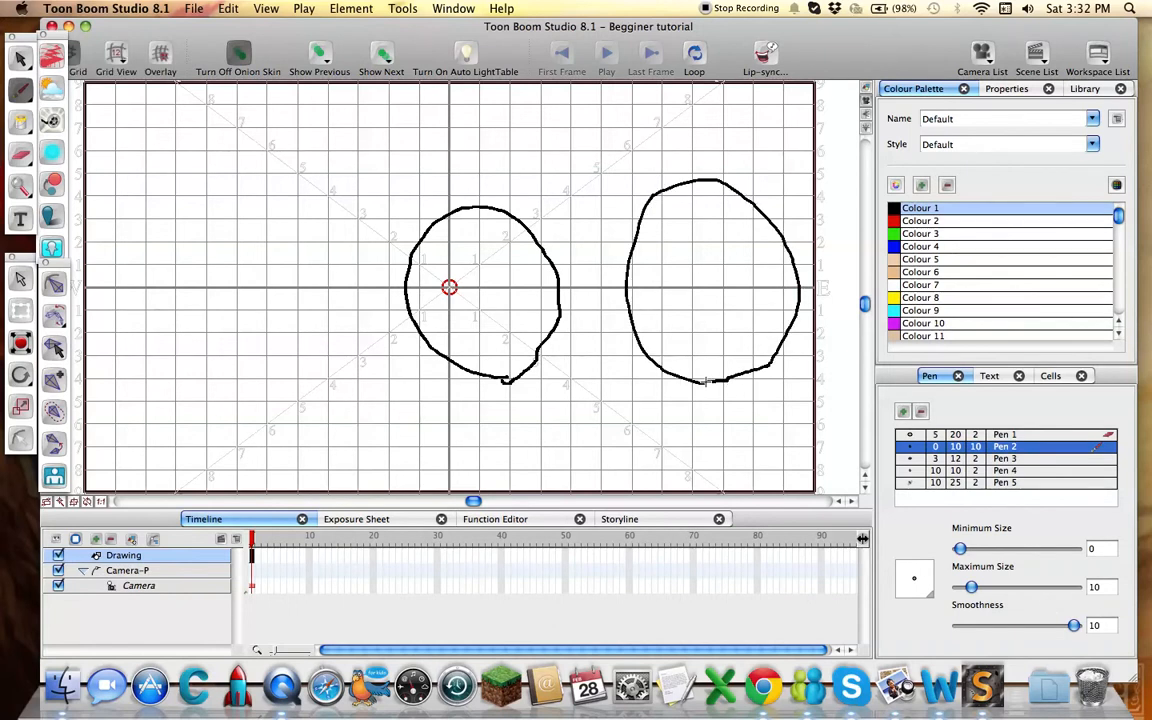
{"action": "left_click_drag", "start_coordinate": [708, 381], "coordinate": [704, 381]}
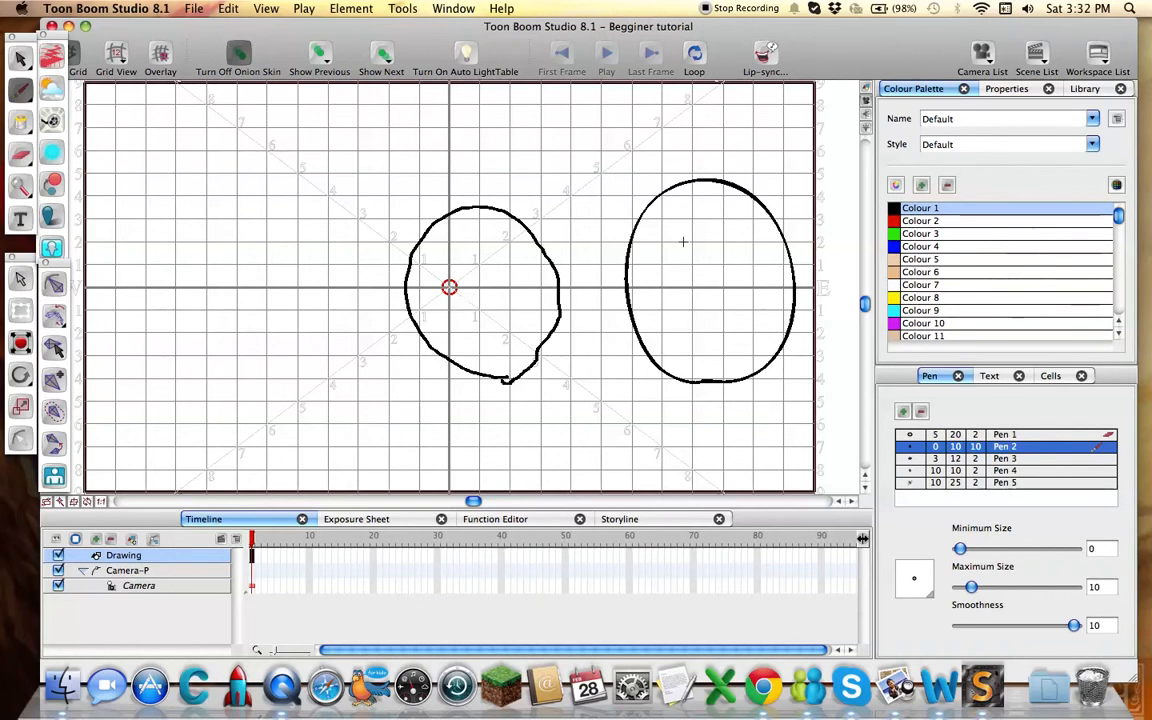
{"action": "key", "text": "super+z"}
{"action": "key", "text": "super+z"}
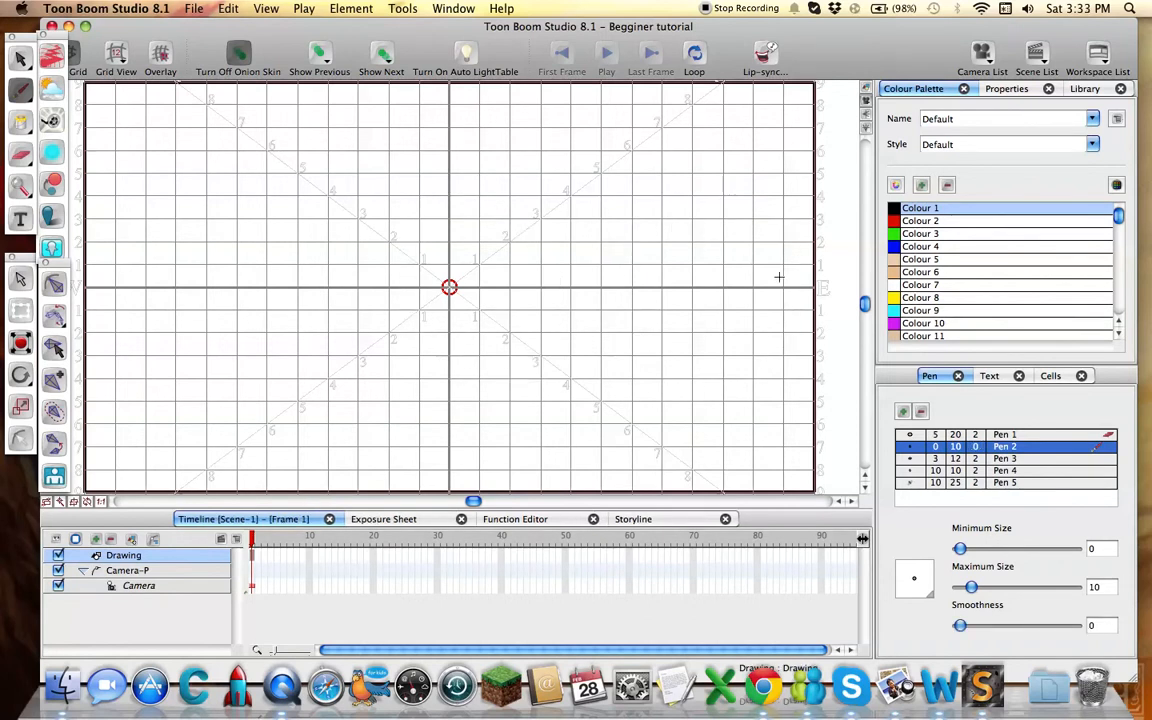
Set Pen 2's smoothness to 5 and test it with freehand brush strokes, undoing each one.
{"action": "left_click_drag", "start_coordinate": [957, 632], "coordinate": [1015, 638]}
{"action": "mouse_move", "coordinate": [396, 298]}
{"action": "left_mouse_down"}
{"action": "mouse_move", "coordinate": [418, 232]}
{"action": "mouse_move", "coordinate": [625, 343]}
{"action": "left_mouse_up"}
{"action": "key", "text": "super+z"}
{"action": "mouse_move", "coordinate": [436, 367]}
{"action": "left_mouse_down"}
{"action": "mouse_move", "coordinate": [427, 261]}
{"action": "mouse_move", "coordinate": [473, 326]}
{"action": "mouse_move", "coordinate": [505, 272]}
{"action": "mouse_move", "coordinate": [536, 300]}
{"action": "mouse_move", "coordinate": [640, 241]}
{"action": "mouse_move", "coordinate": [536, 165]}
{"action": "mouse_move", "coordinate": [430, 189]}
{"action": "mouse_move", "coordinate": [442, 230]}
{"action": "mouse_move", "coordinate": [512, 265]}
{"action": "left_mouse_up"}
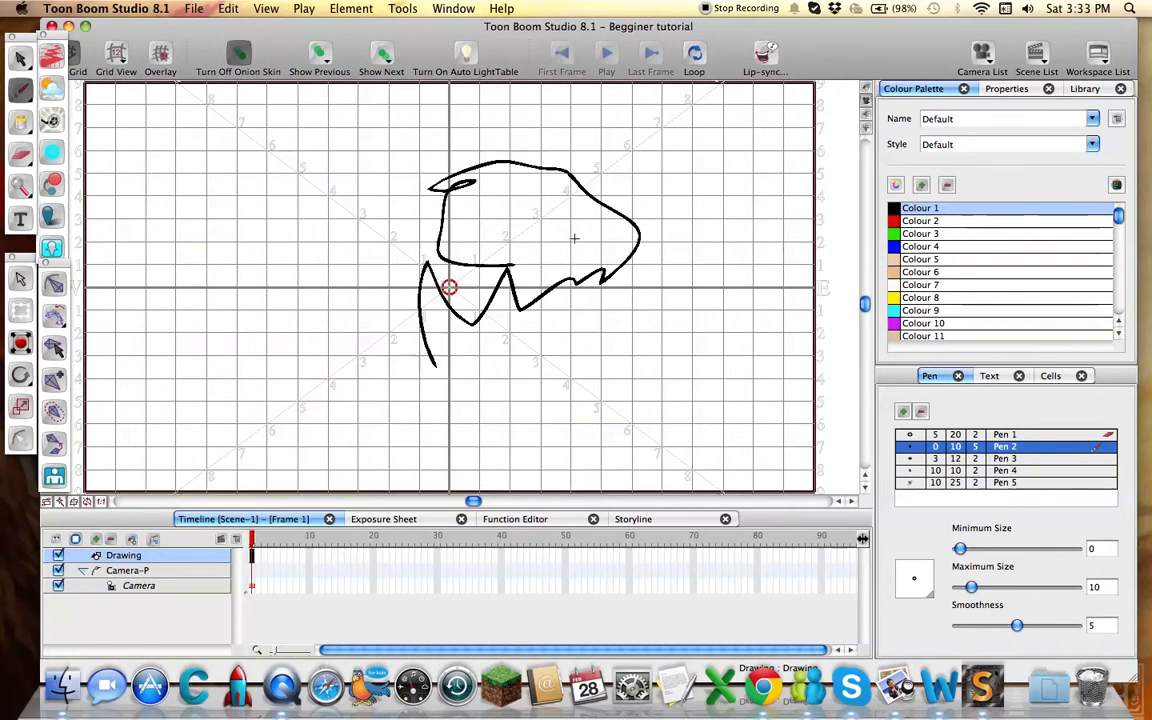
{"action": "key", "text": "super+z"}
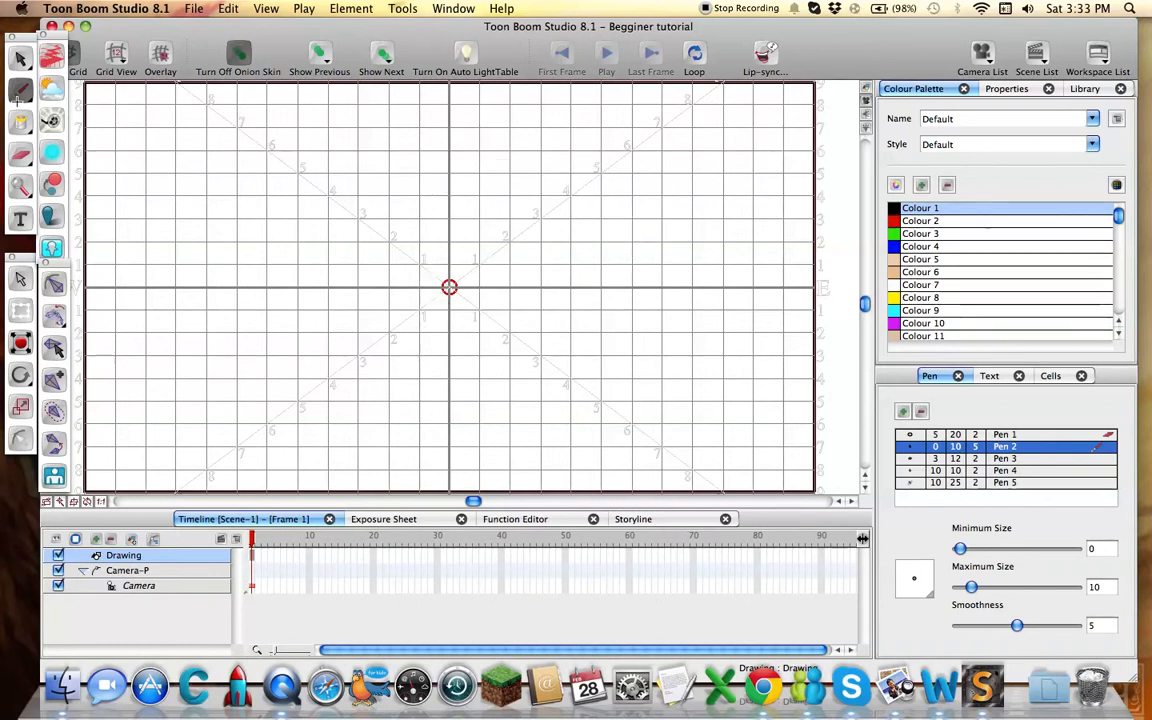
Draw thin freehand strokes on the canvas with the Pencil tool: a loop and a zigzag curve.
{"action": "left_click", "coordinate": [22, 92]}
{"action": "left_click", "coordinate": [63, 100]}
{"action": "mouse_move", "coordinate": [386, 203]}
{"action": "left_mouse_down"}
{"action": "mouse_move", "coordinate": [503, 202]}
{"action": "mouse_move", "coordinate": [464, 180]}
{"action": "mouse_move", "coordinate": [498, 203]}
{"action": "mouse_move", "coordinate": [610, 204]}
{"action": "mouse_move", "coordinate": [614, 268]}
{"action": "mouse_move", "coordinate": [653, 310]}
{"action": "mouse_move", "coordinate": [673, 395]}
{"action": "left_mouse_up"}
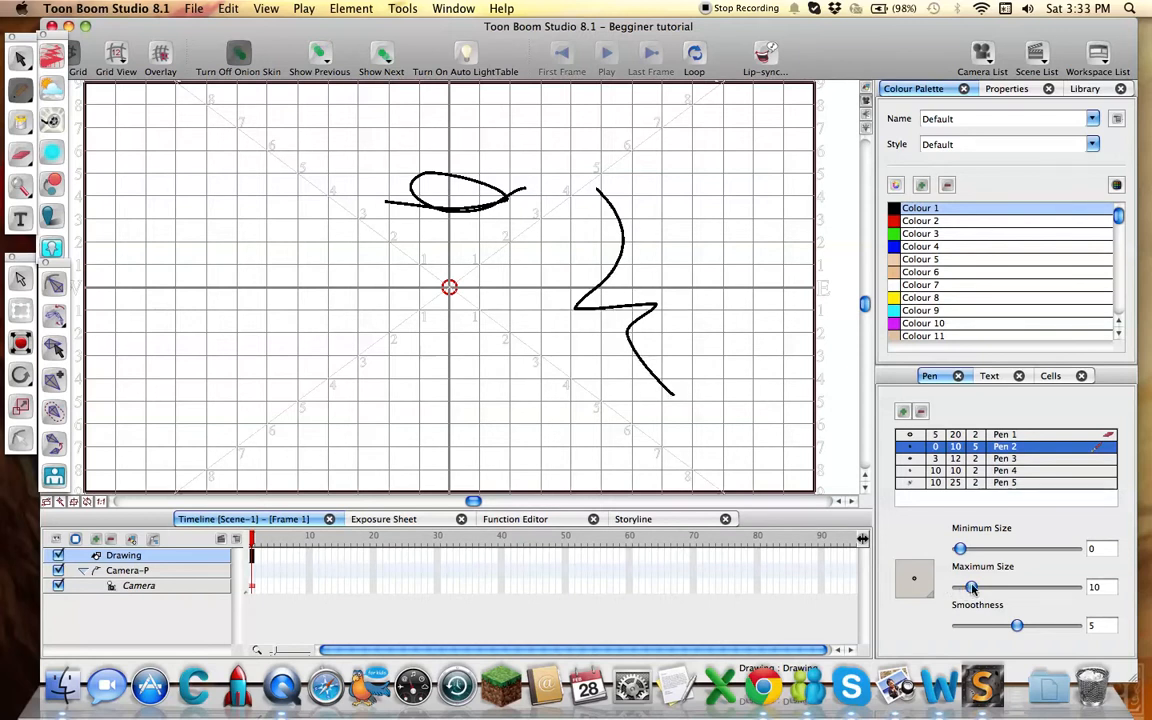
Set the maximum size to 41 and draw two thick pencil strokes between the thin ones.
{"action": "left_click_drag", "start_coordinate": [966, 588], "coordinate": [1006, 587]}
{"action": "mouse_move", "coordinate": [540, 343]}
{"action": "left_mouse_down"}
{"action": "mouse_move", "coordinate": [543, 362]}
{"action": "mouse_move", "coordinate": [597, 358]}
{"action": "left_mouse_up"}
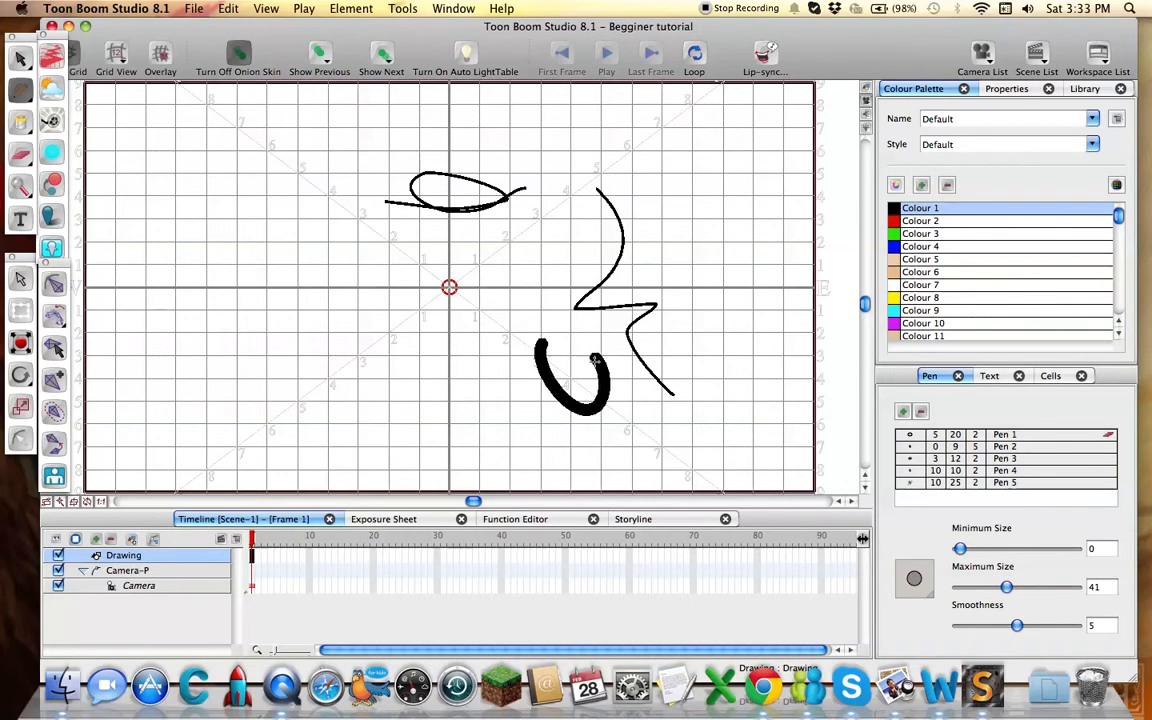
{"action": "left_click_drag", "start_coordinate": [425, 300], "coordinate": [533, 224]}
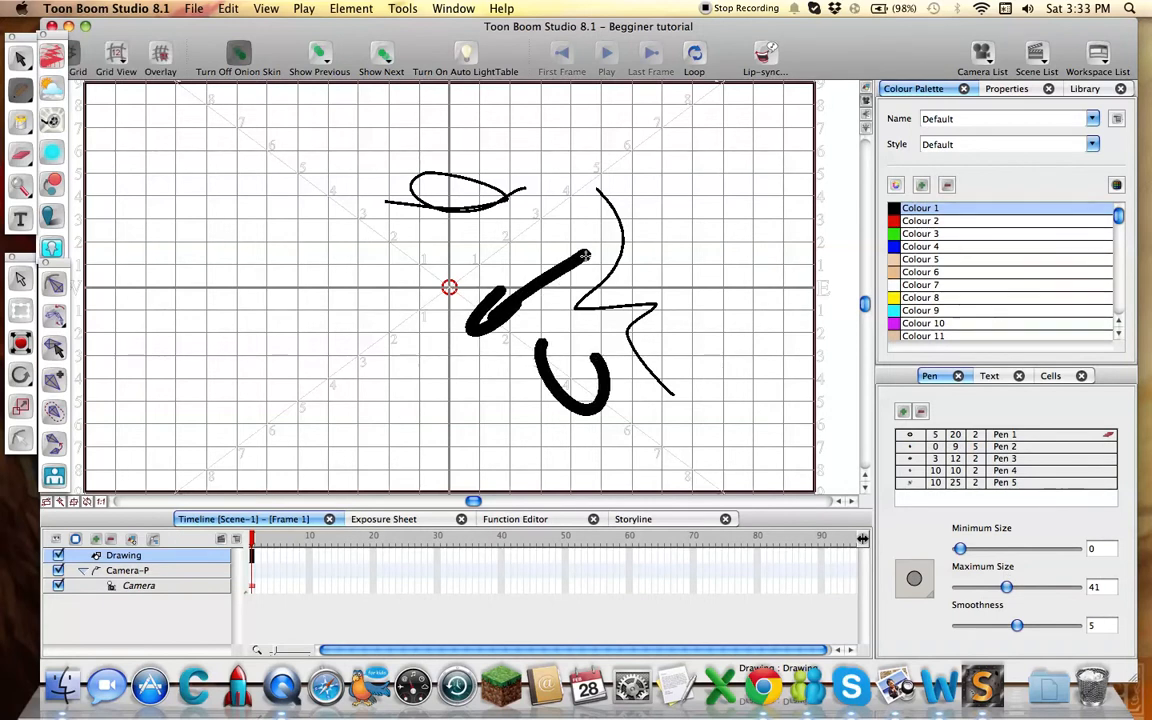
Undo all the pencil strokes on the canvas.
{"action": "key", "text": "super+z"}
{"action": "key", "text": "super+z"}
{"action": "key", "text": "2"}
{"action": "key", "text": "super+z"}
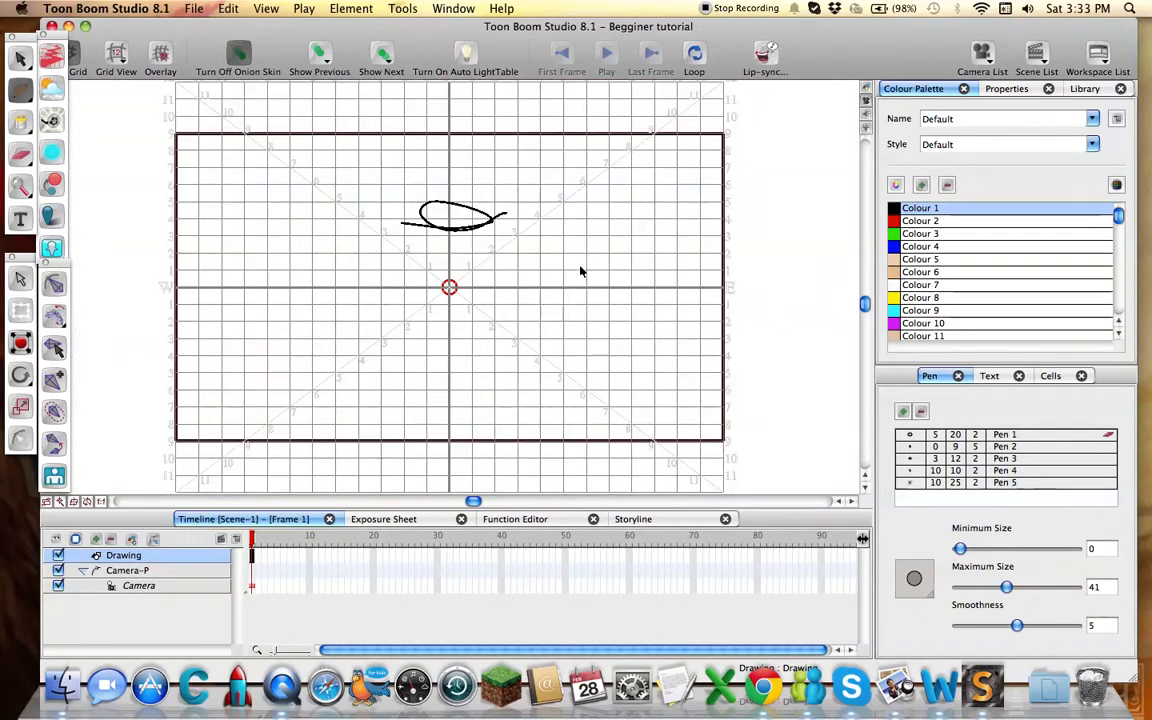
{"action": "key", "text": "super+z"}
{"action": "key", "text": "1"}
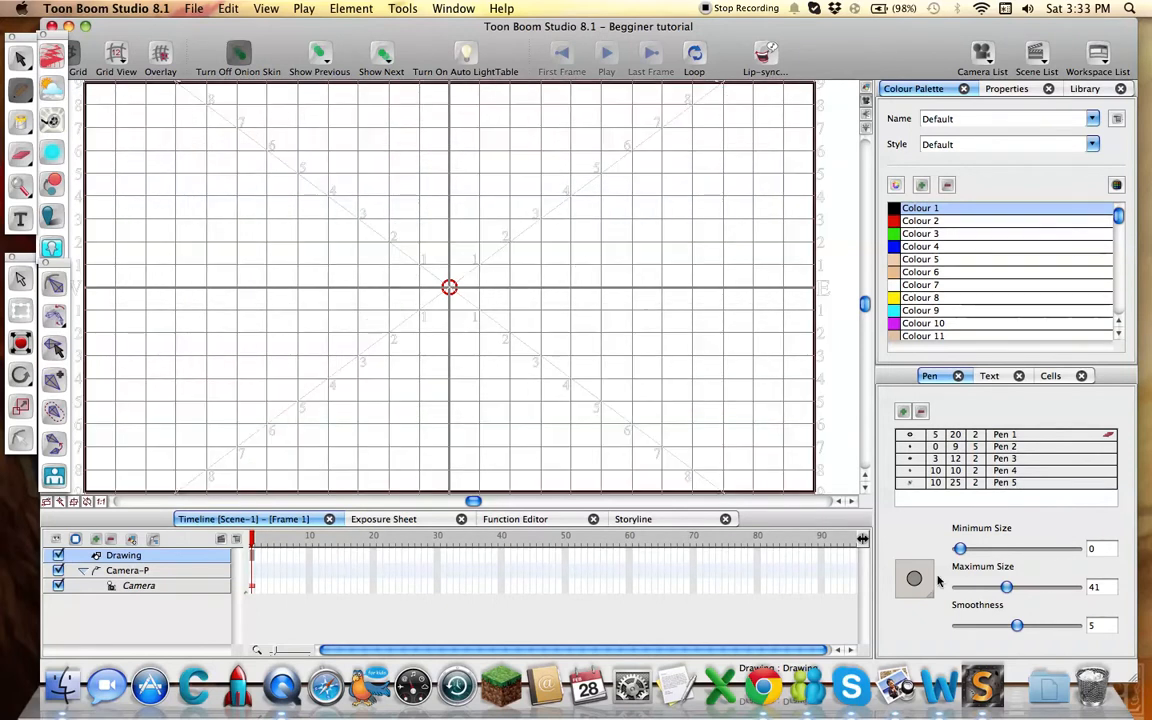
With the Rectangle tool and a maximum size of 5, draw three test rectangles of different sizes, undoing each.
{"action": "mouse_move", "coordinate": [21, 88]}
{"action": "left_mouse_down"}
{"action": "mouse_move", "coordinate": [70, 82]}
{"action": "mouse_move", "coordinate": [68, 110]}
{"action": "mouse_move", "coordinate": [90, 103]}
{"action": "left_mouse_up"}
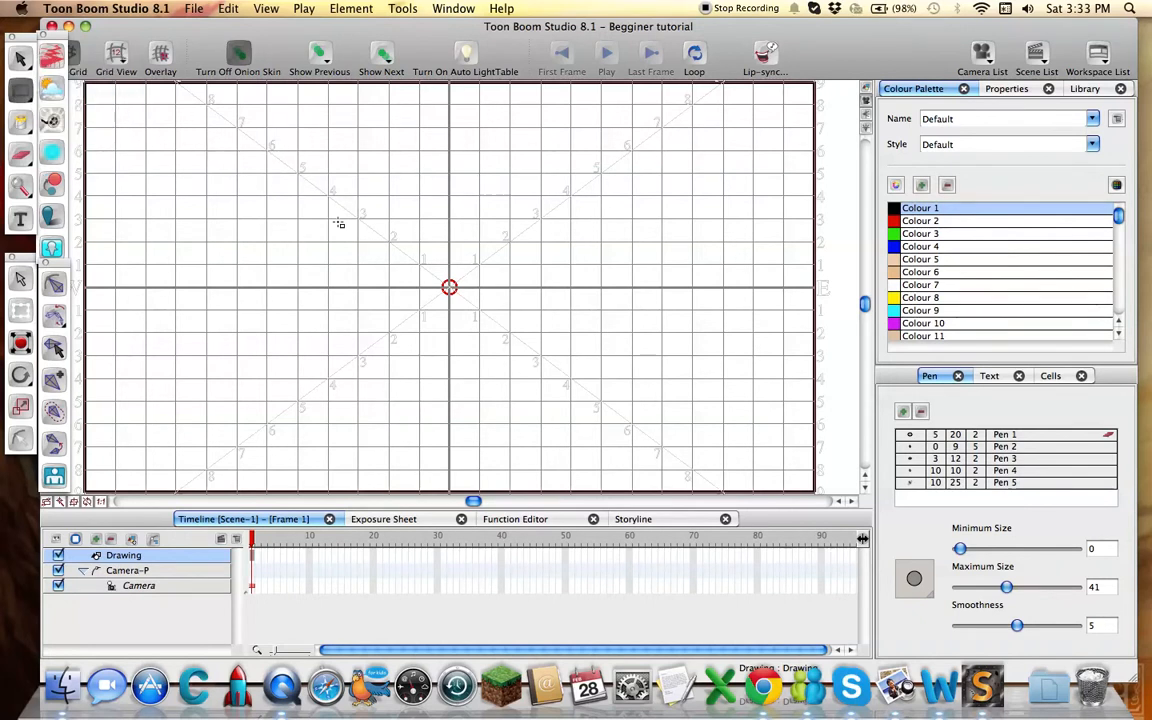
{"action": "left_click_drag", "start_coordinate": [1006, 587], "coordinate": [966, 592]}
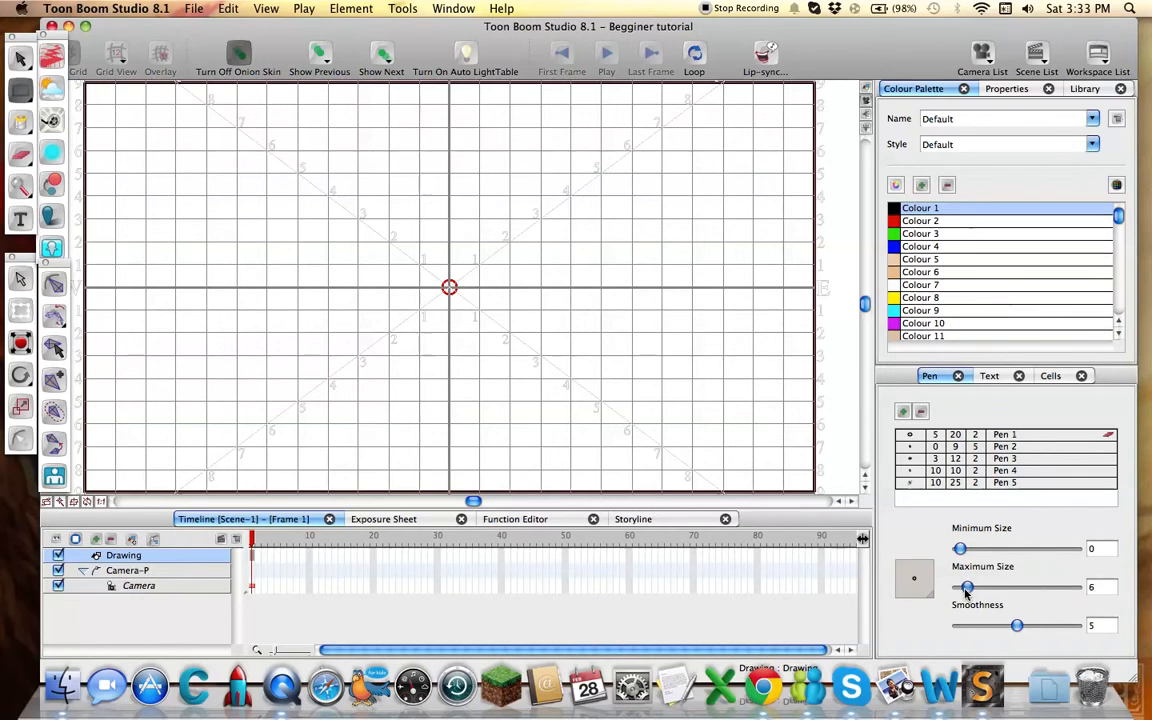
{"action": "mouse_move", "coordinate": [282, 181]}
{"action": "left_mouse_down"}
{"action": "mouse_move", "coordinate": [398, 273]}
{"action": "mouse_move", "coordinate": [685, 394]}
{"action": "left_mouse_up"}
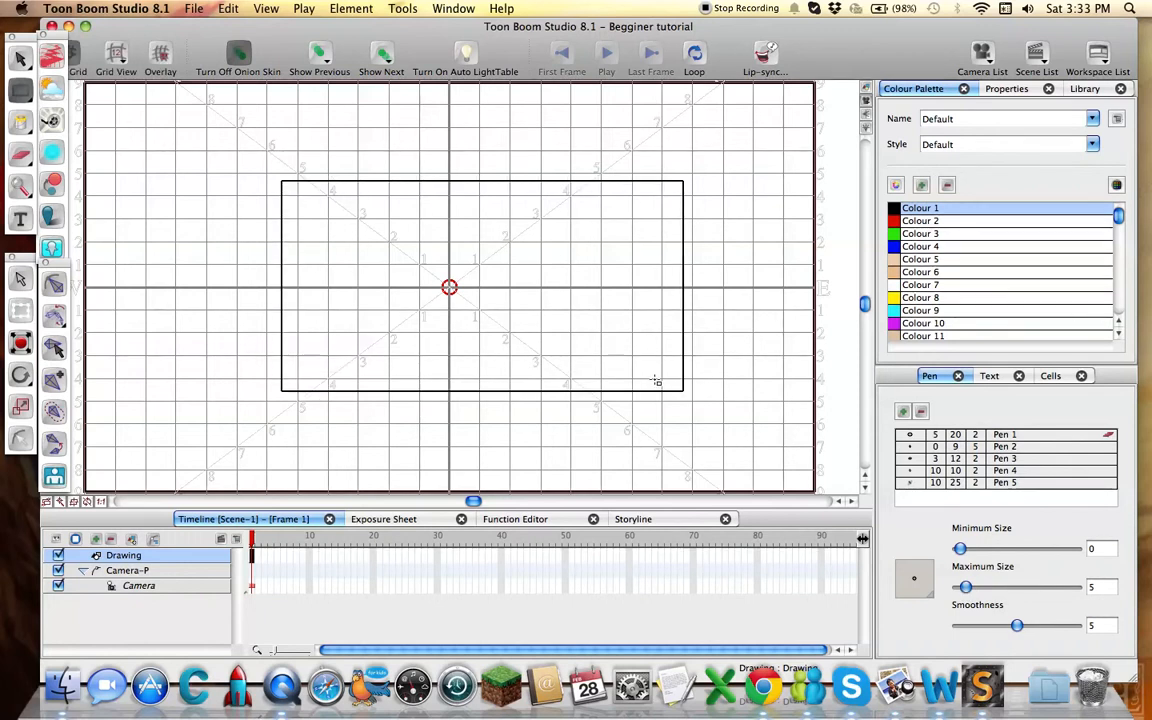
{"action": "key", "text": "super+z"}
{"action": "left_click_drag", "start_coordinate": [152, 118], "coordinate": [261, 191]}
{"action": "key", "text": "super+z"}
{"action": "mouse_move", "coordinate": [359, 190]}
{"action": "left_mouse_down"}
{"action": "mouse_move", "coordinate": [608, 380]}
{"action": "mouse_move", "coordinate": [633, 206]}
{"action": "mouse_move", "coordinate": [594, 393]}
{"action": "mouse_move", "coordinate": [548, 247]}
{"action": "mouse_move", "coordinate": [387, 217]}
{"action": "left_mouse_up"}
{"action": "key", "text": "super+z"}
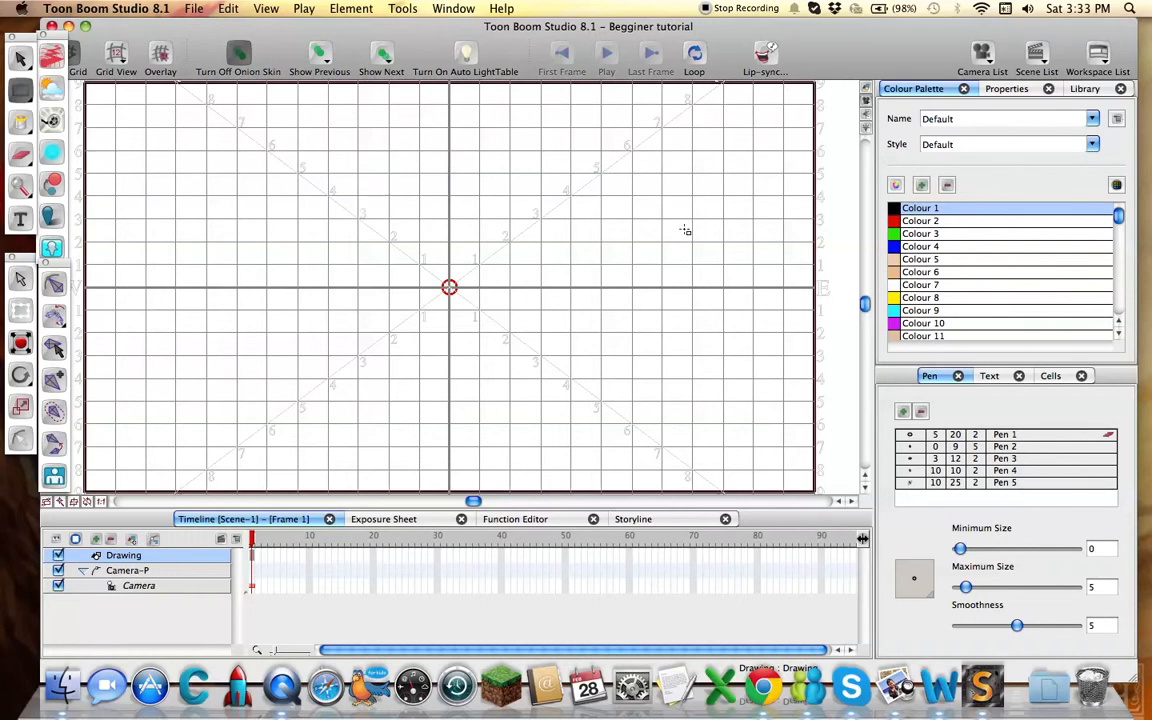
Draw a narrow vertical ellipse in the upper-left area of the canvas with the Ellipse tool.
{"action": "mouse_move", "coordinate": [18, 90]}
{"action": "left_mouse_down"}
{"action": "mouse_move", "coordinate": [76, 82]}
{"action": "mouse_move", "coordinate": [78, 103]}
{"action": "left_mouse_up"}
{"action": "left_click_drag", "start_coordinate": [283, 130], "coordinate": [319, 247]}
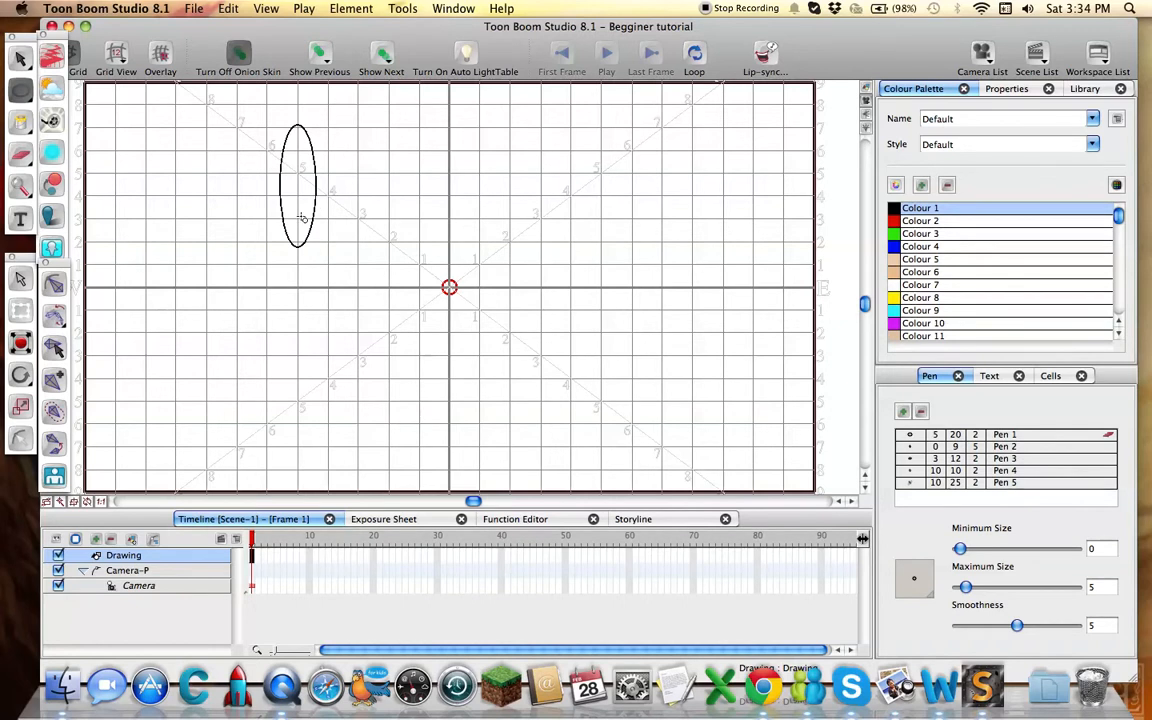
Select the ellipse and try moving it slightly across the canvas, undoing the last moves.
{"action": "left_click", "coordinate": [20, 57]}
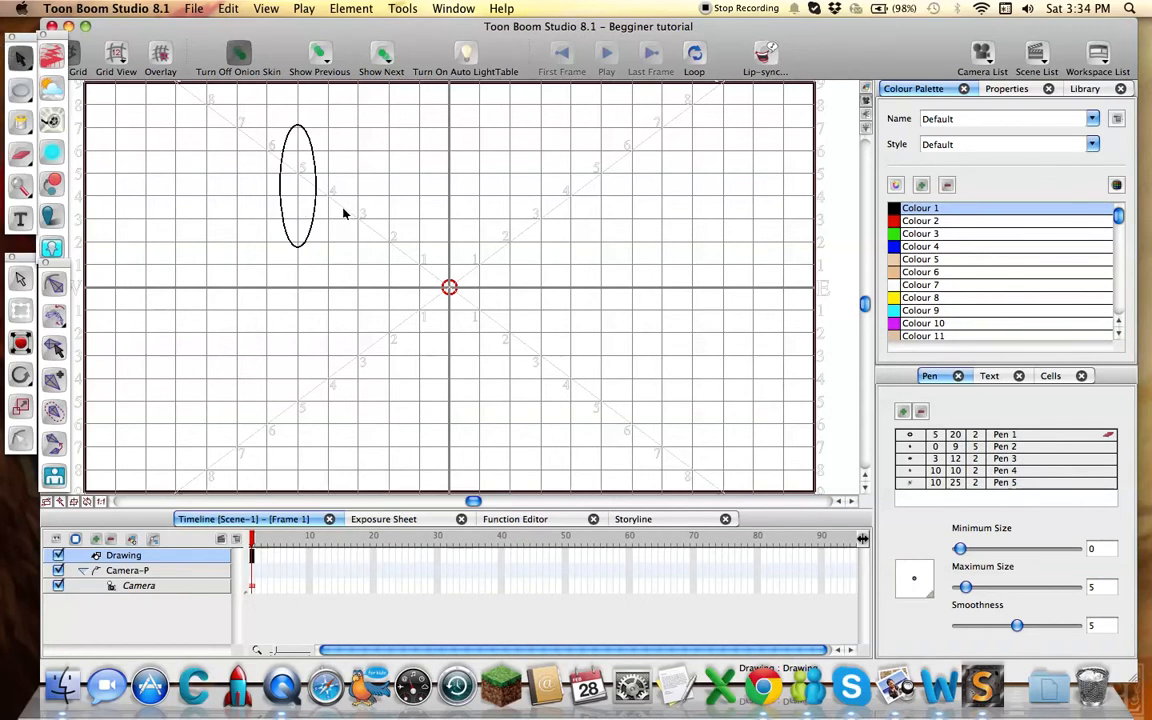
{"action": "left_click_drag", "start_coordinate": [320, 211], "coordinate": [362, 186]}
{"action": "key", "text": "super+z"}
{"action": "key", "text": "super+z"}
{"action": "key", "text": "super+z"}
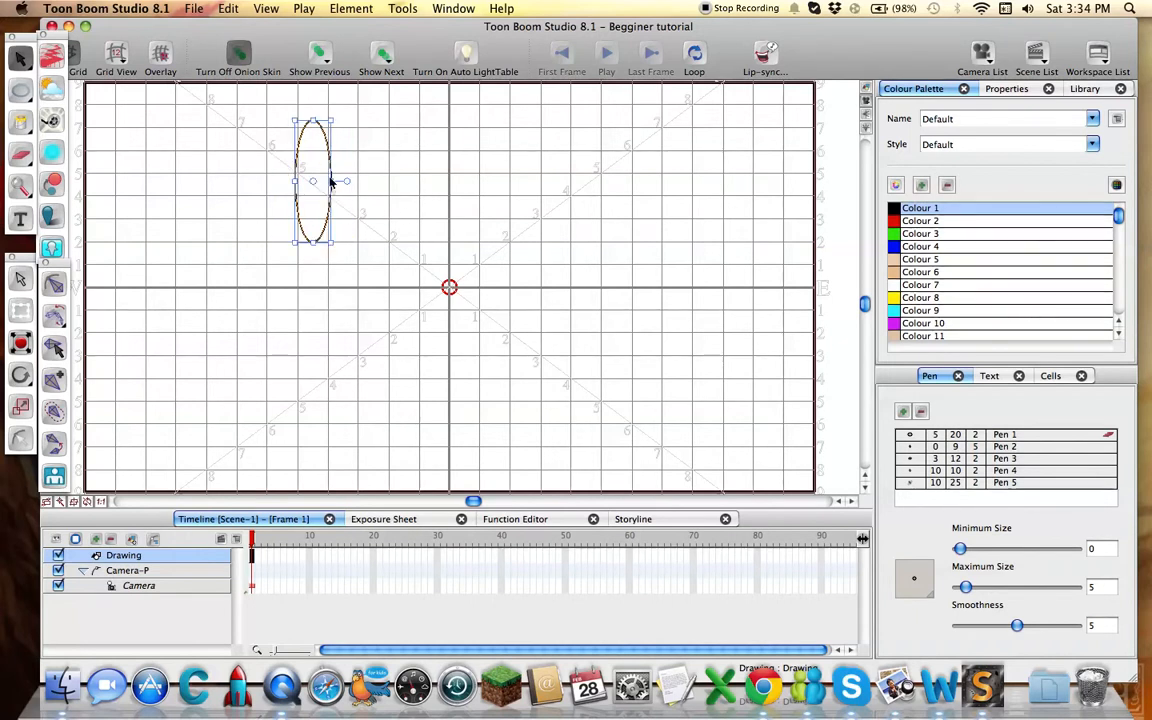
Draw a long freeform path of curved and straight segments across the whole canvas with the Polyline tool.
{"action": "left_click", "coordinate": [20, 90]}
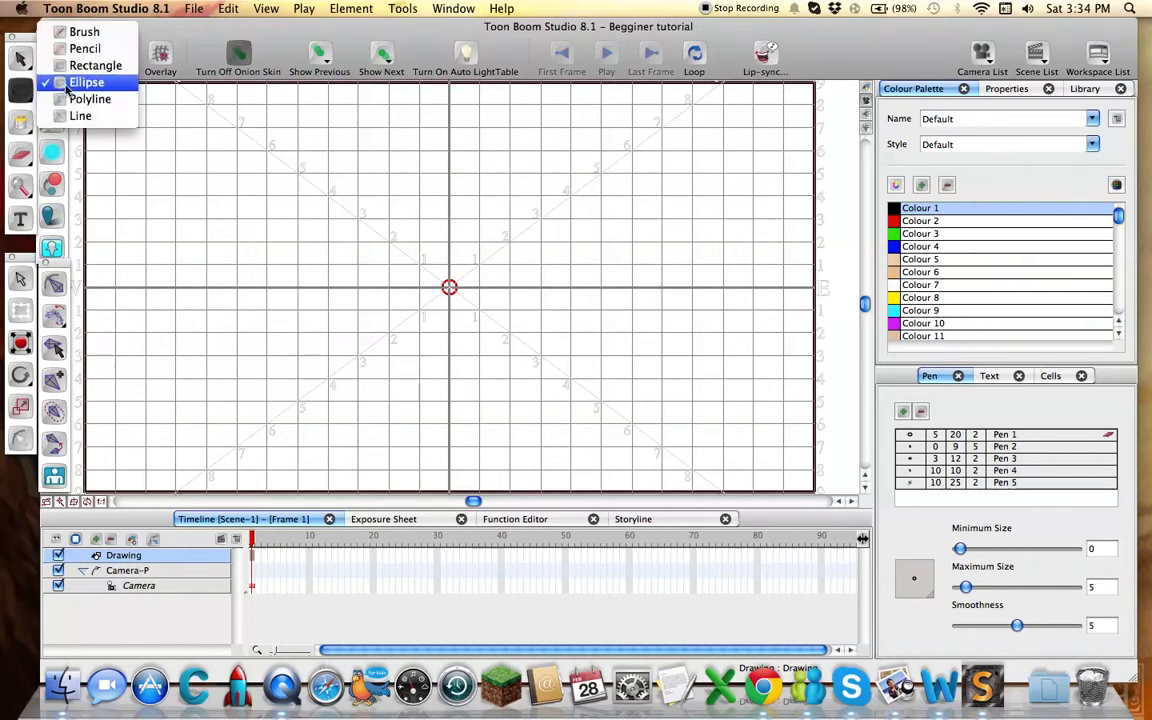
{"action": "left_click", "coordinate": [100, 99]}
{"action": "left_click", "coordinate": [386, 360]}
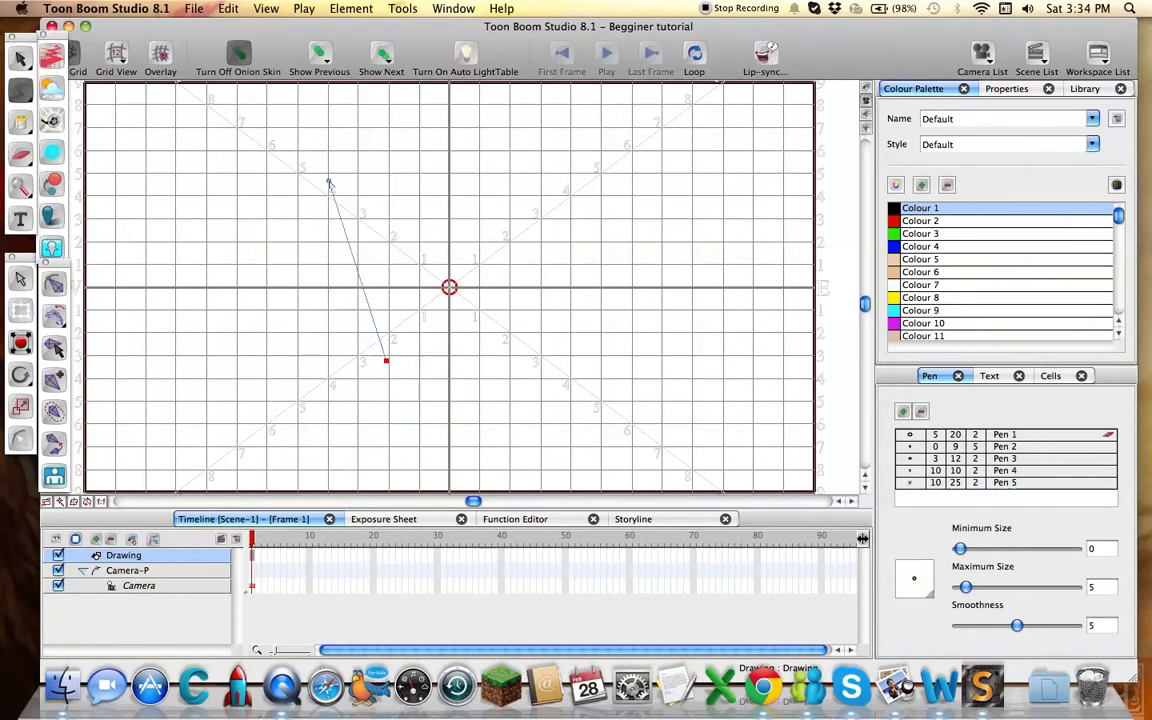
{"action": "left_click_drag", "start_coordinate": [398, 193], "coordinate": [531, 296]}
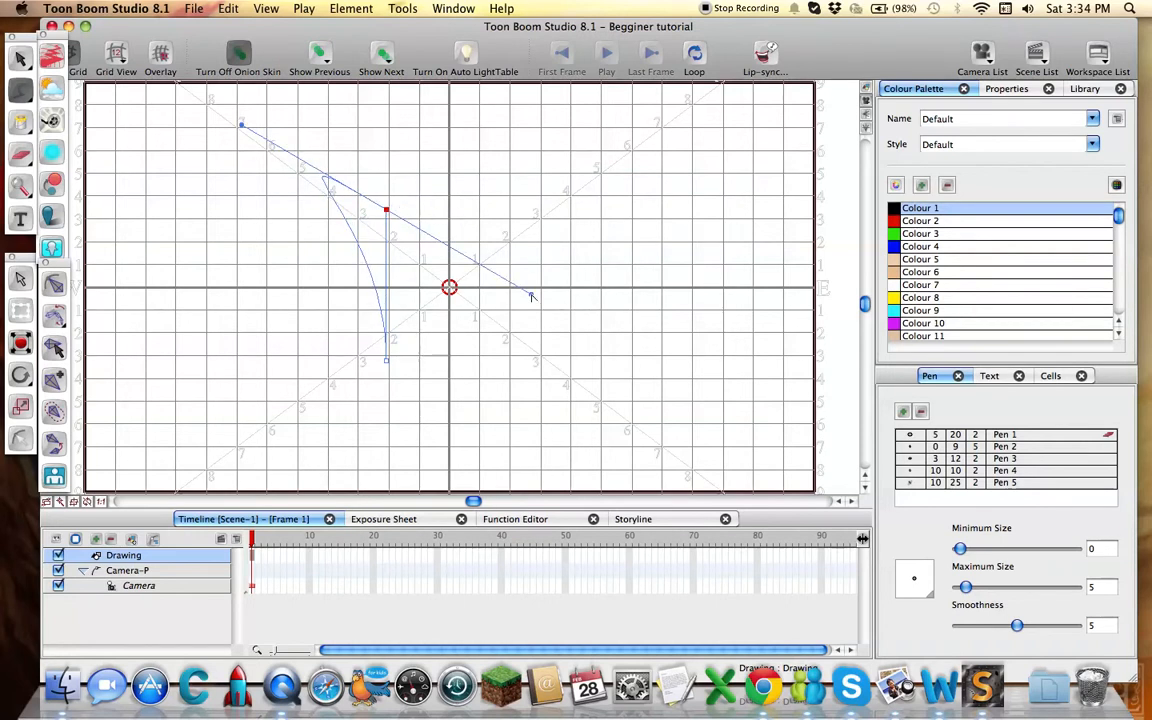
{"action": "mouse_move", "coordinate": [531, 296]}
{"action": "left_mouse_down"}
{"action": "mouse_move", "coordinate": [512, 237]}
{"action": "mouse_move", "coordinate": [571, 221]}
{"action": "mouse_move", "coordinate": [560, 232]}
{"action": "mouse_move", "coordinate": [584, 298]}
{"action": "mouse_move", "coordinate": [584, 180]}
{"action": "mouse_move", "coordinate": [544, 304]}
{"action": "left_mouse_up"}
{"action": "left_click", "coordinate": [410, 173]}
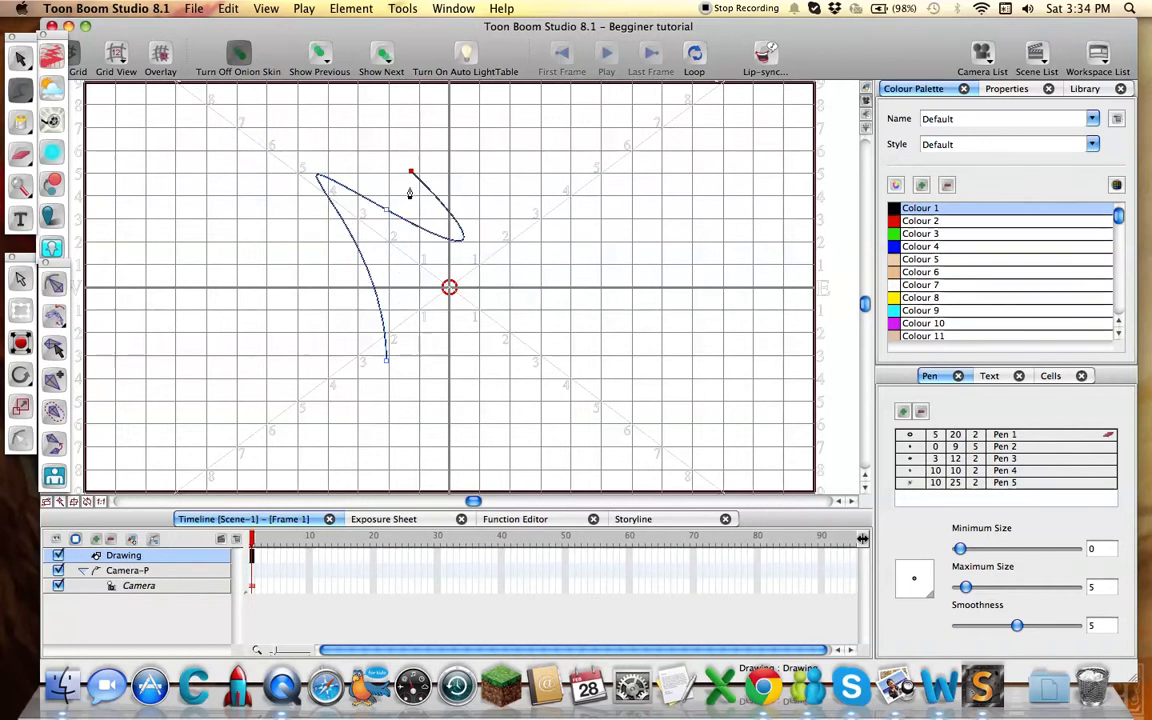
{"action": "left_click_drag", "start_coordinate": [433, 107], "coordinate": [600, 121]}
{"action": "left_click_drag", "start_coordinate": [686, 245], "coordinate": [716, 340]}
{"action": "left_click_drag", "start_coordinate": [656, 383], "coordinate": [555, 316]}
{"action": "left_click", "coordinate": [490, 357]}
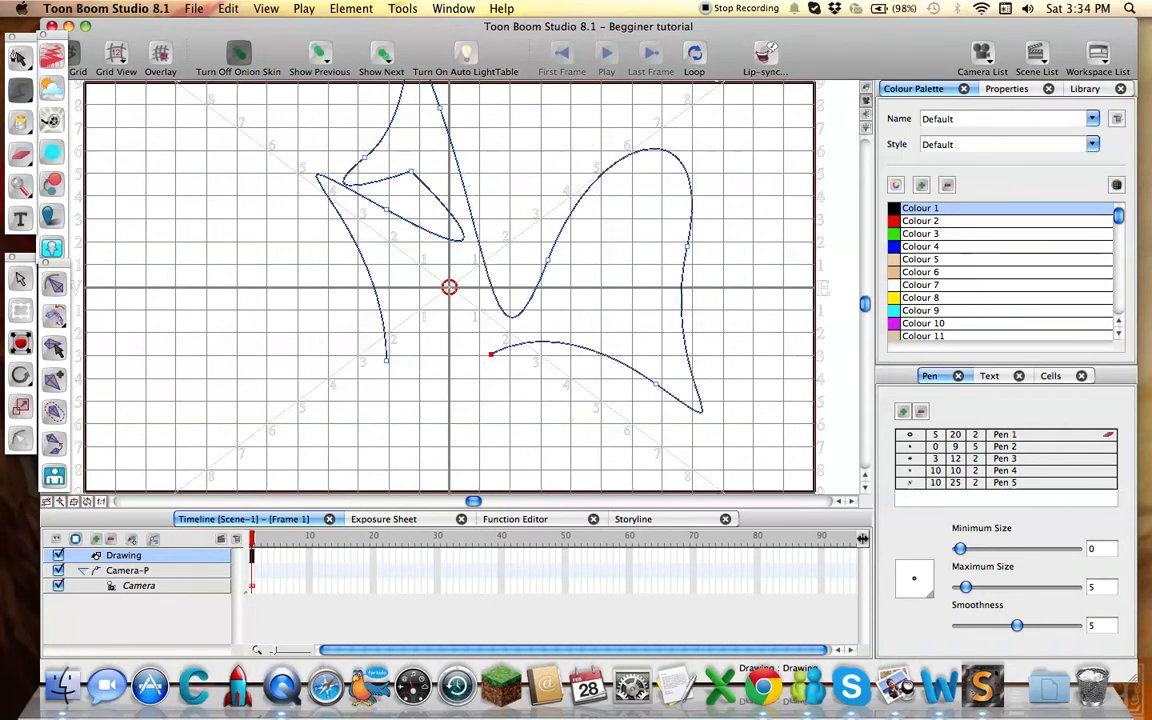
{"action": "left_click", "coordinate": [303, 423]}
{"action": "left_click", "coordinate": [228, 315]}
{"action": "left_click", "coordinate": [286, 250]}
{"action": "left_click_drag", "start_coordinate": [205, 157], "coordinate": [284, 443]}
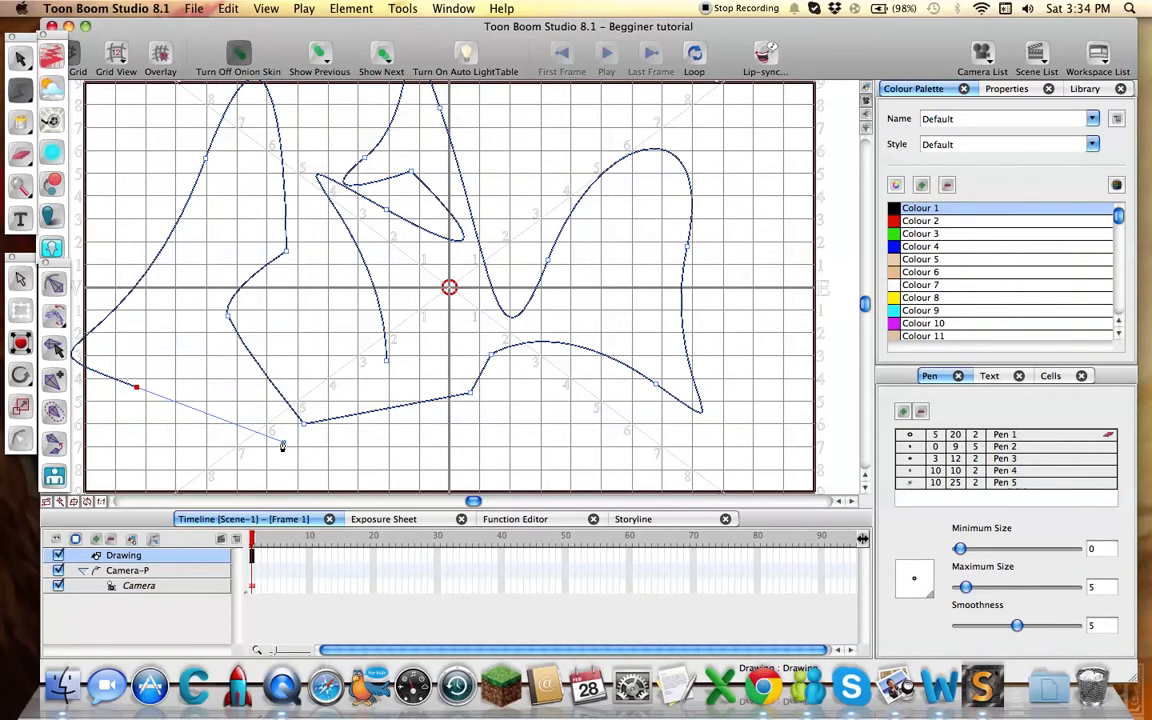
Switch to the Brush tool and undo every segment of the polyline until the canvas is empty.
{"action": "left_click", "coordinate": [21, 88]}
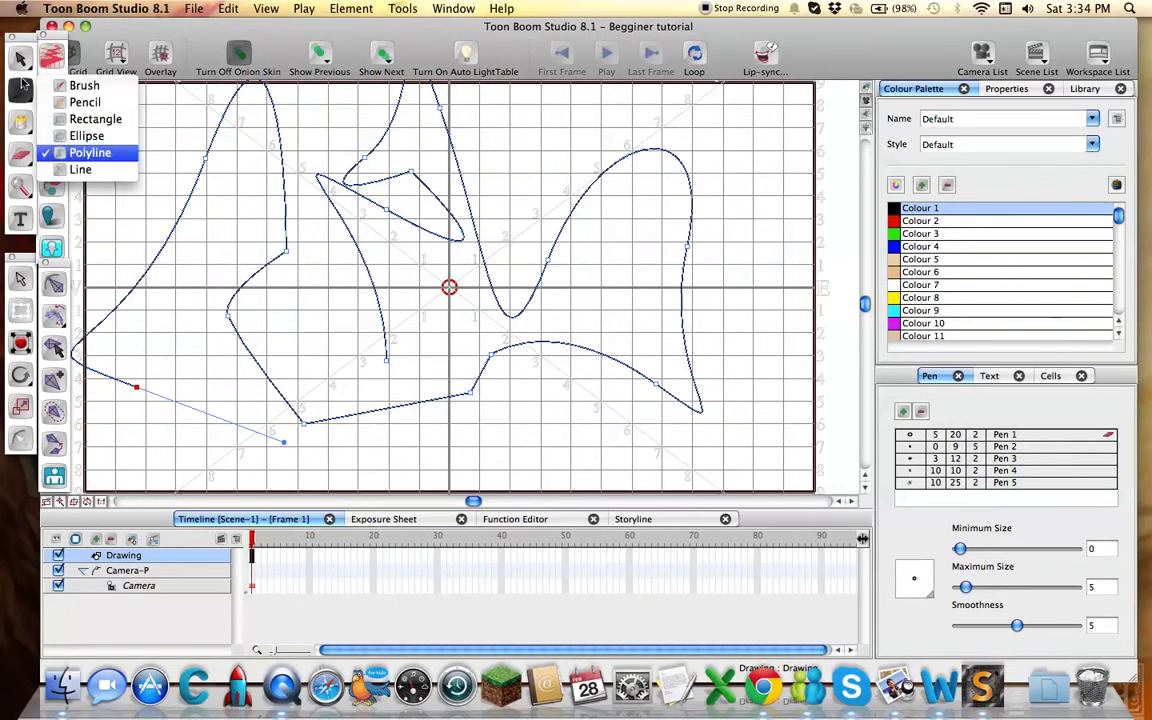
{"action": "left_click", "coordinate": [84, 86]}
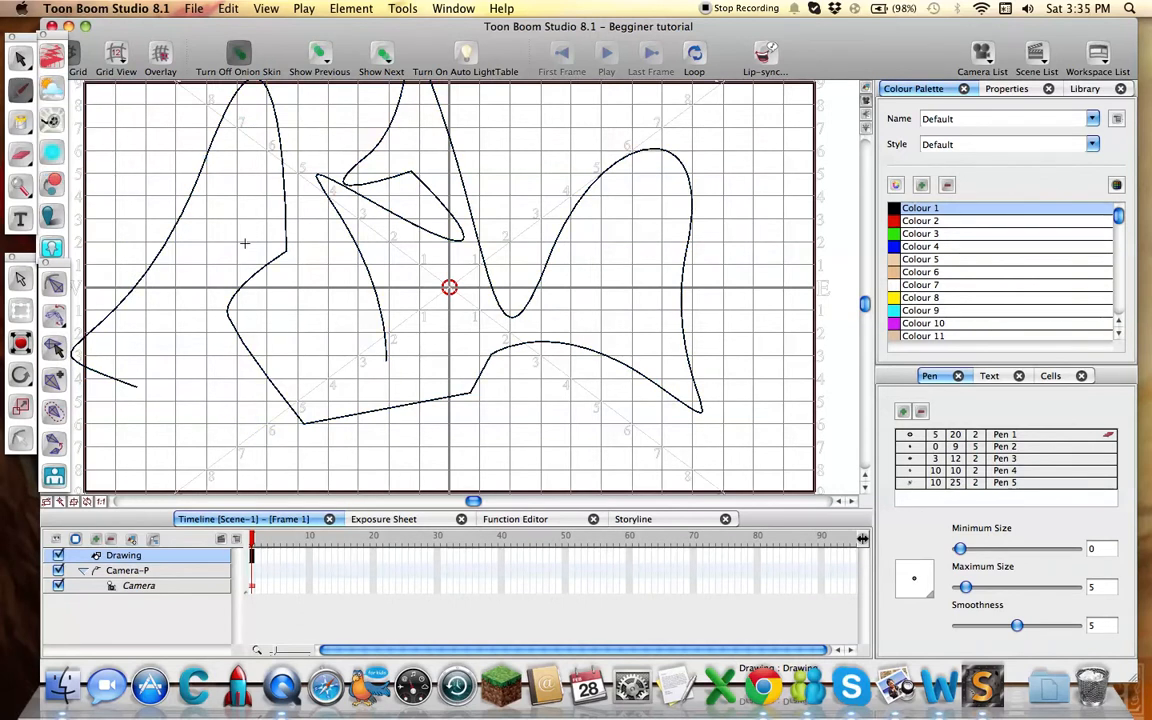
{"action": "key", "text": "super+z"}
{"action": "key", "text": "super+z"}
{"action": "key", "text": "super+z"}
{"action": "key", "text": "super+z"}
{"action": "key", "text": "super+z"}
{"action": "key", "text": "super+z"}
{"action": "key", "text": "super+z"}
{"action": "key", "text": "super+z"}
{"action": "key", "text": "x"}
{"action": "key", "text": "super+z"}
{"action": "key", "text": "super+z"}
{"action": "key", "text": "super+z"}
{"action": "key", "text": "z"}
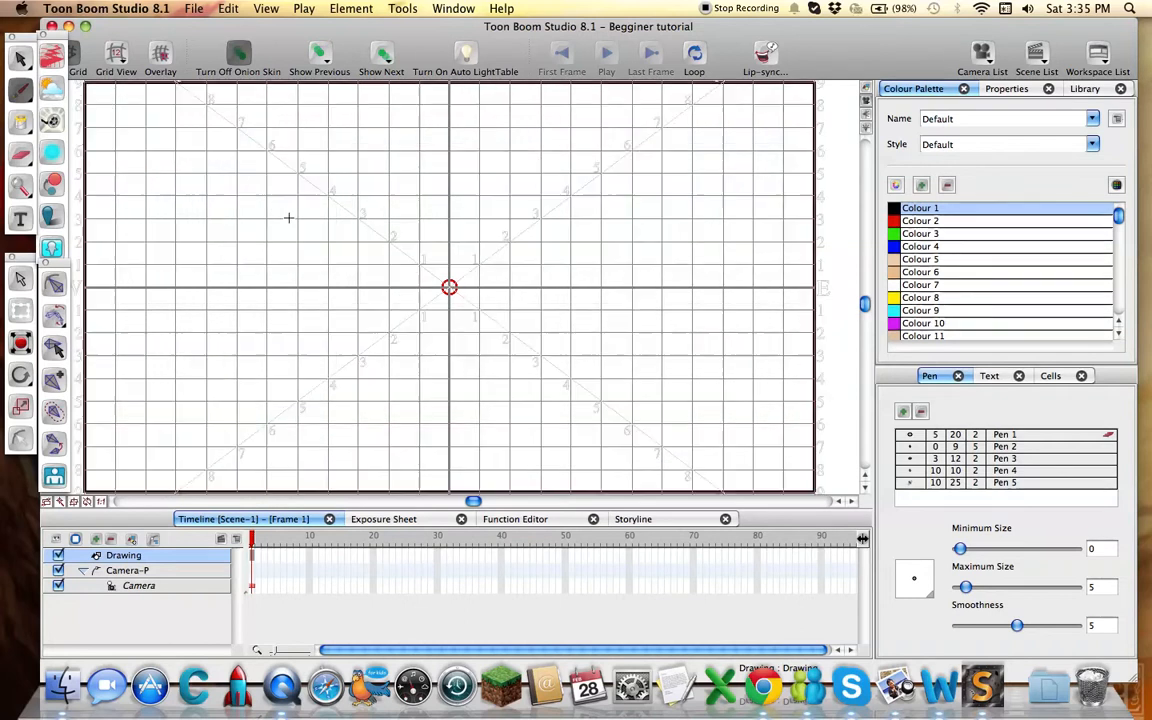
Draw a short steep line in the upper-left area and a long diagonal one with the Line tool, undoing both.
{"action": "mouse_move", "coordinate": [20, 89]}
{"action": "left_mouse_down"}
{"action": "mouse_move", "coordinate": [85, 200]}
{"action": "mouse_move", "coordinate": [75, 148]}
{"action": "mouse_move", "coordinate": [90, 165]}
{"action": "left_mouse_up"}
{"action": "left_click_drag", "start_coordinate": [185, 194], "coordinate": [201, 157]}
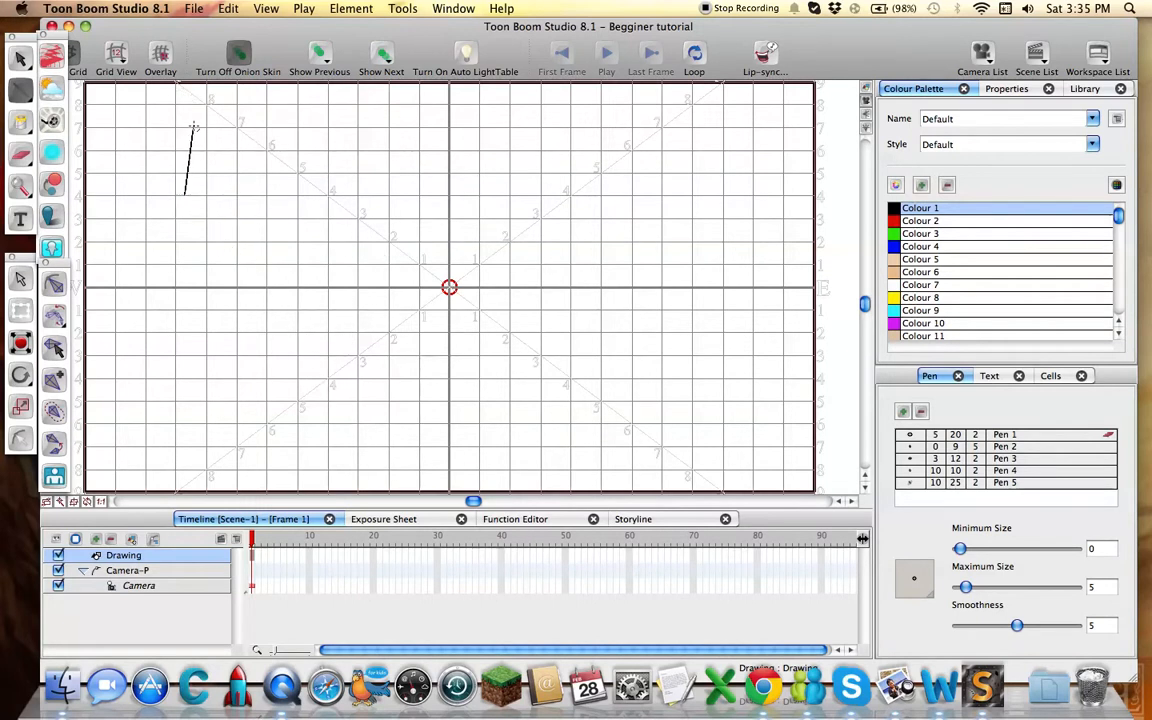
{"action": "mouse_move", "coordinate": [367, 152]}
{"action": "left_mouse_down"}
{"action": "mouse_move", "coordinate": [638, 198]}
{"action": "mouse_move", "coordinate": [239, 362]}
{"action": "mouse_move", "coordinate": [277, 167]}
{"action": "mouse_move", "coordinate": [247, 316]}
{"action": "mouse_move", "coordinate": [487, 148]}
{"action": "mouse_move", "coordinate": [352, 342]}
{"action": "mouse_move", "coordinate": [541, 352]}
{"action": "left_mouse_up"}
{"action": "key", "text": "super+z"}
{"action": "key", "text": "super+z"}
{"action": "key", "text": "super+z"}
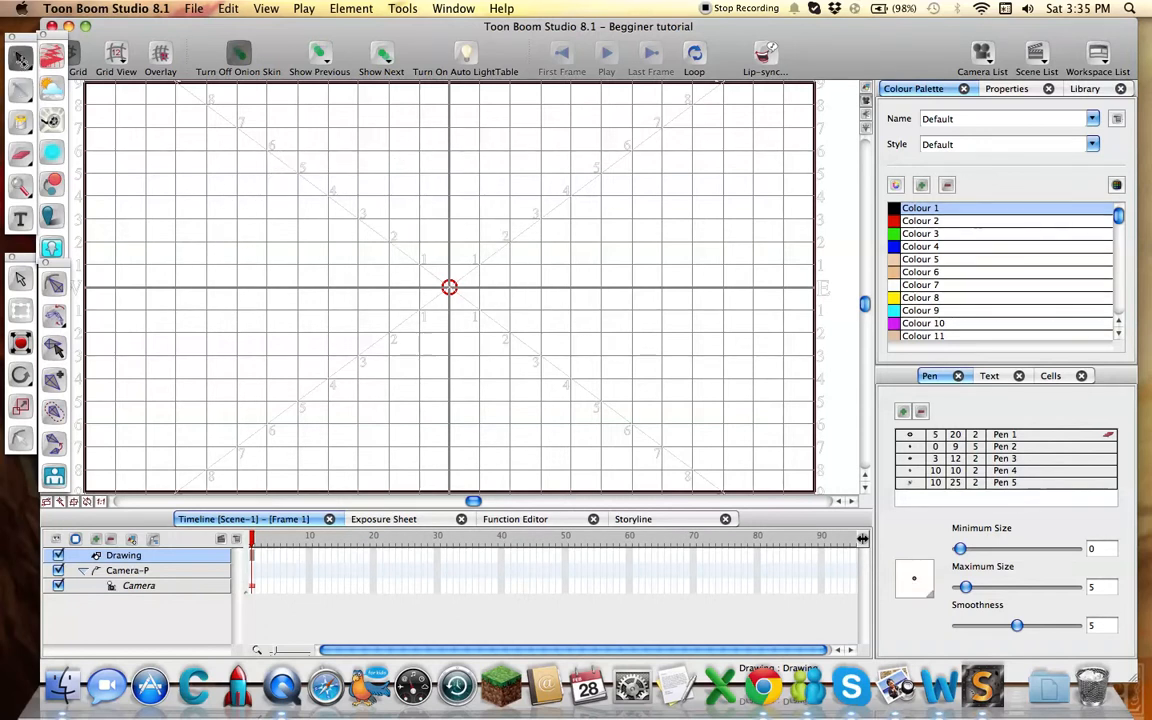
Draw a short diagonal stroke and a large open curve around the canvas centre with the Brush tool, and undo them.
{"action": "mouse_move", "coordinate": [17, 91]}
{"action": "left_mouse_down"}
{"action": "mouse_move", "coordinate": [88, 96]}
{"action": "mouse_move", "coordinate": [85, 87]}
{"action": "left_mouse_up"}
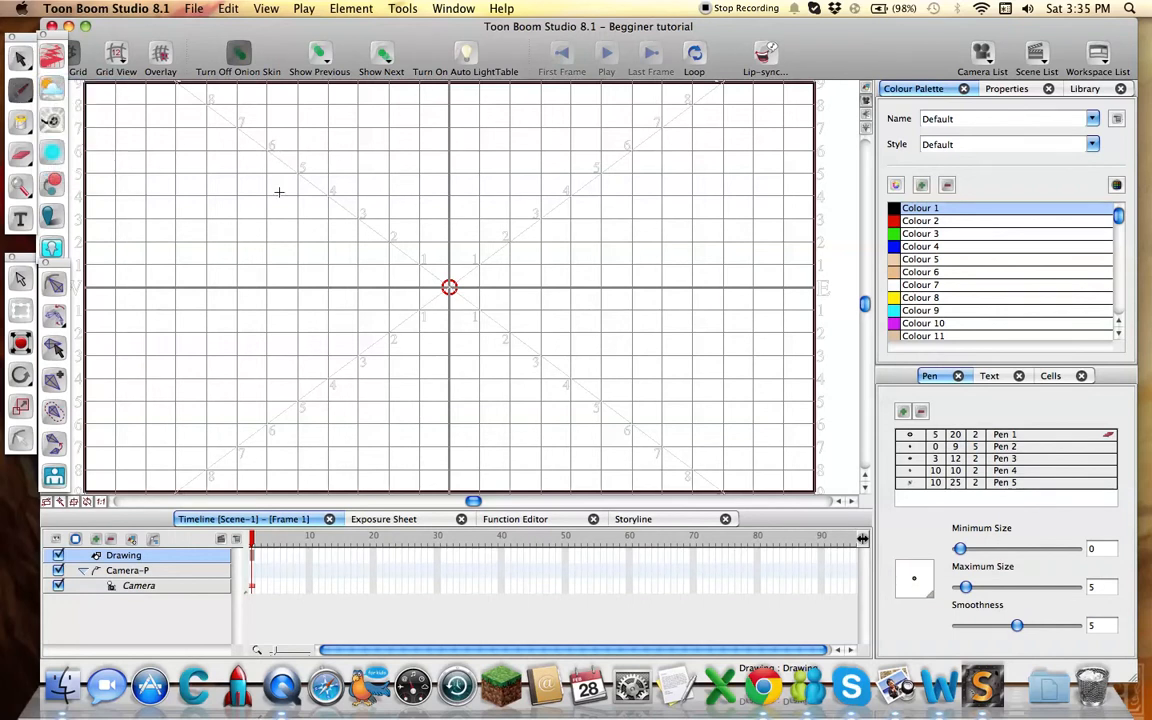
{"action": "mouse_move", "coordinate": [491, 340]}
{"action": "left_mouse_down"}
{"action": "mouse_move", "coordinate": [560, 304]}
{"action": "mouse_move", "coordinate": [524, 169]}
{"action": "mouse_move", "coordinate": [455, 128]}
{"action": "left_mouse_up"}
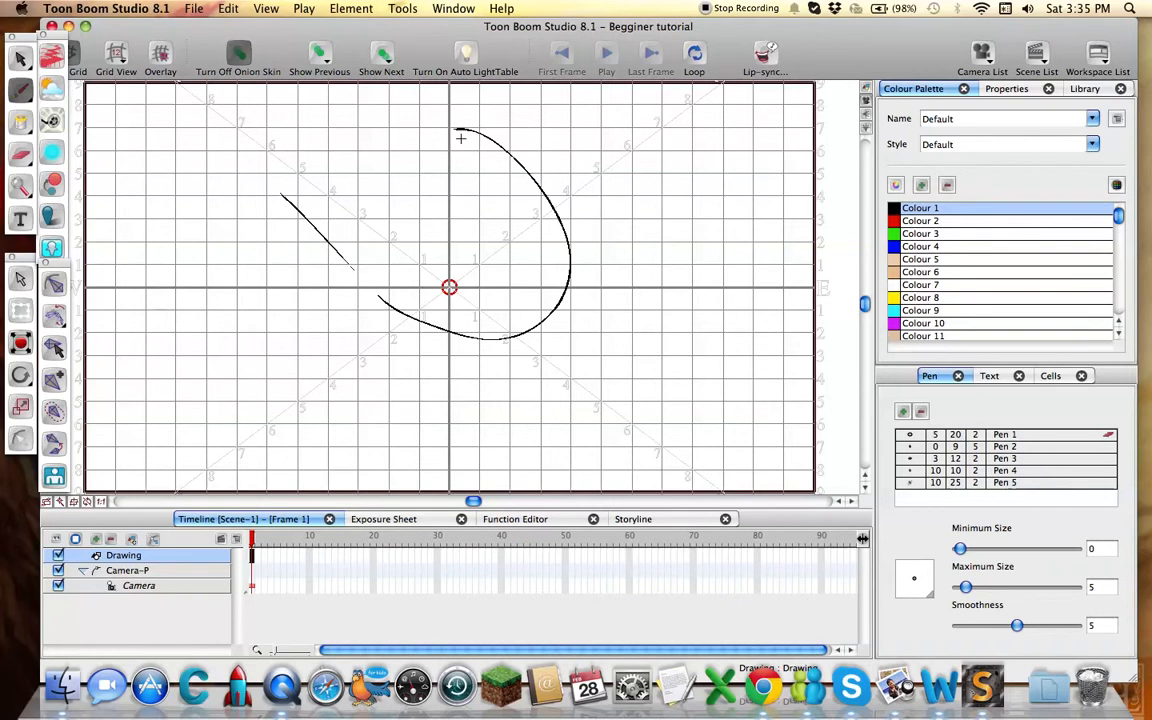
{"action": "key", "text": "super+z"}
Draw a large, nearly round circle slightly up and left of the canvas centre with the Ellipse tool.
{"action": "mouse_move", "coordinate": [20, 90]}
{"action": "left_mouse_down"}
{"action": "mouse_move", "coordinate": [90, 130]}
{"action": "mouse_move", "coordinate": [95, 118]}
{"action": "mouse_move", "coordinate": [101, 134]}
{"action": "left_mouse_up"}
{"action": "left_click_drag", "start_coordinate": [309, 135], "coordinate": [495, 331]}
With the Select tool, move the circle to the left half of the canvas and squash it vertically into a wide oval.
{"action": "left_click", "coordinate": [20, 60]}
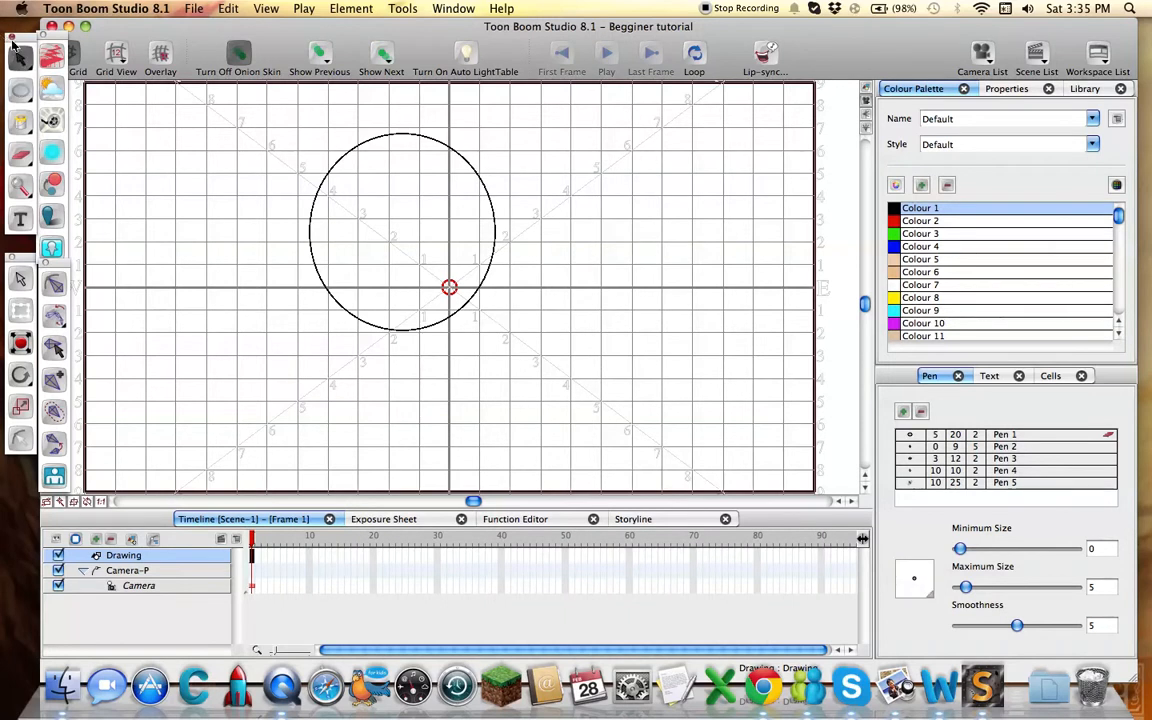
{"action": "left_click", "coordinate": [19, 57]}
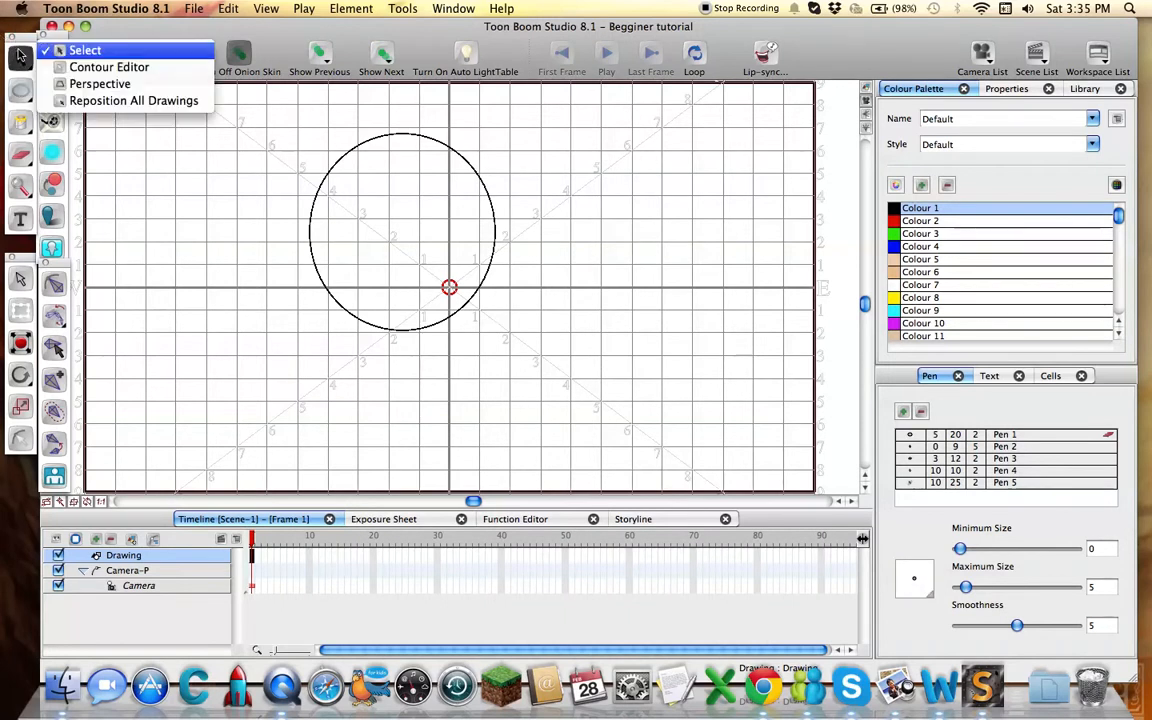
{"action": "left_click", "coordinate": [80, 50]}
{"action": "left_click_drag", "start_coordinate": [187, 108], "coordinate": [622, 395]}
{"action": "left_click_drag", "start_coordinate": [484, 294], "coordinate": [362, 321]}
{"action": "left_click", "coordinate": [405, 256]}
{"action": "left_click_drag", "start_coordinate": [473, 308], "coordinate": [330, 372]}
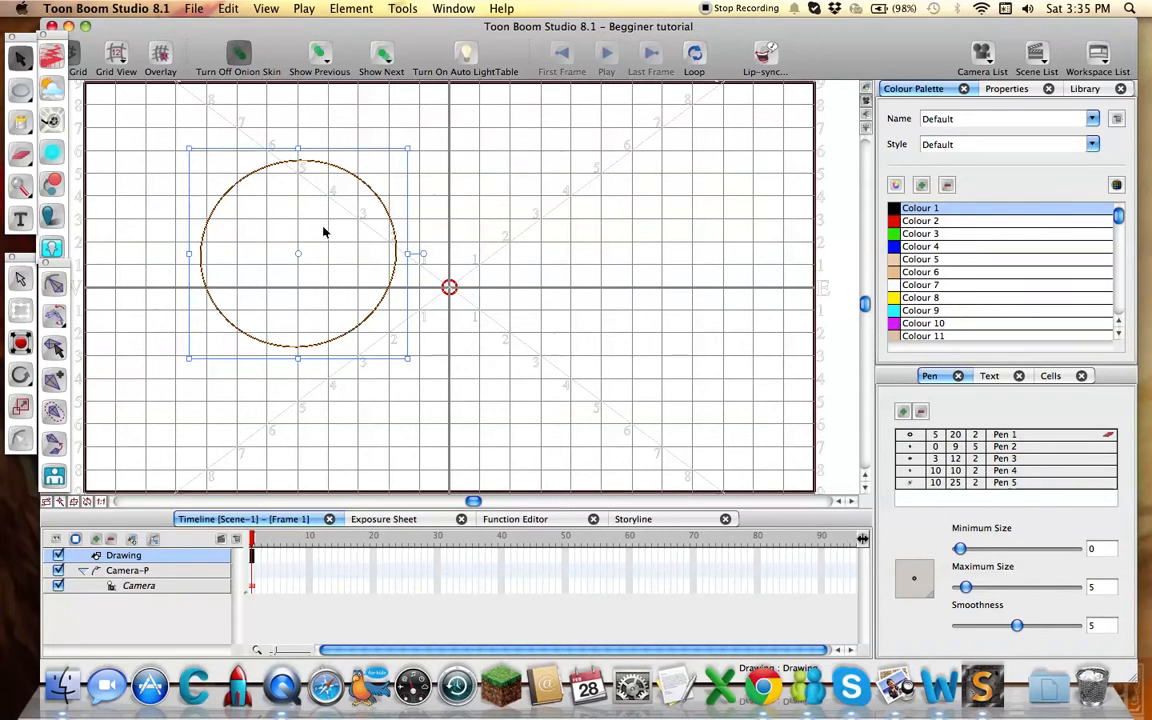
{"action": "left_click_drag", "start_coordinate": [406, 149], "coordinate": [415, 195]}
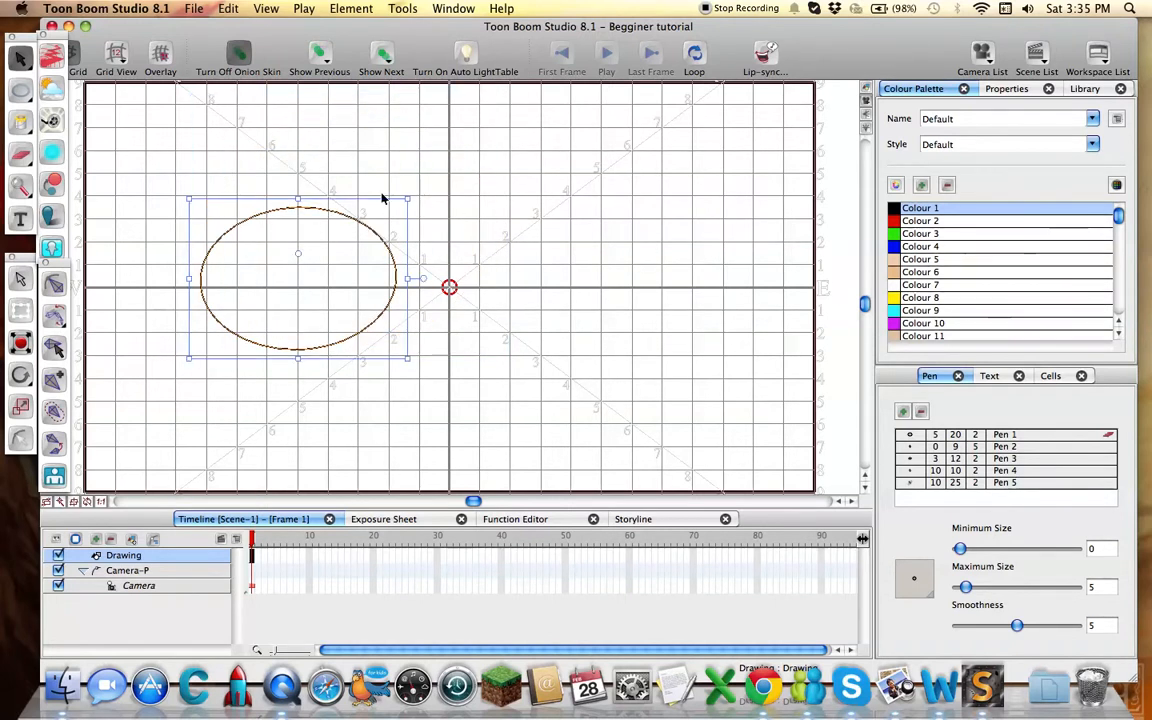
Reshape the oval with the Contour Editor, pulling its right side out into a long bulge towards the lower right.
{"action": "left_click_drag", "start_coordinate": [24, 68], "coordinate": [100, 67]}
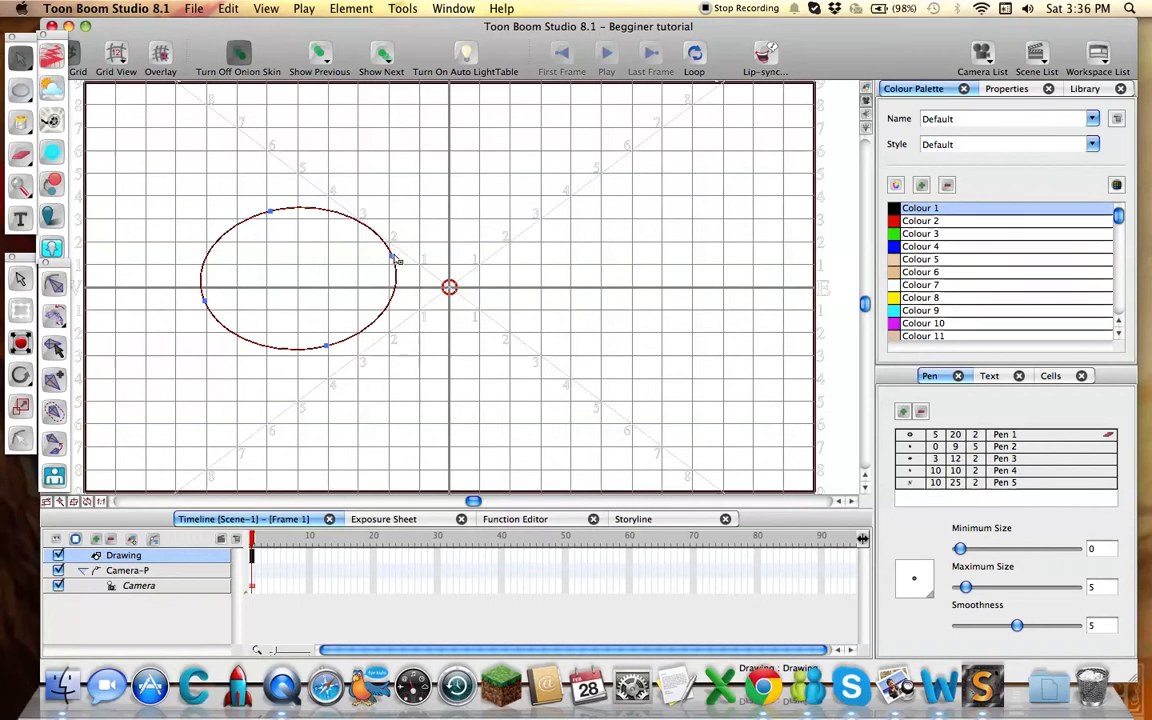
{"action": "mouse_move", "coordinate": [398, 254]}
{"action": "left_mouse_down"}
{"action": "mouse_move", "coordinate": [489, 206]}
{"action": "mouse_move", "coordinate": [398, 240]}
{"action": "left_mouse_up"}
{"action": "left_click_drag", "start_coordinate": [403, 286], "coordinate": [492, 298]}
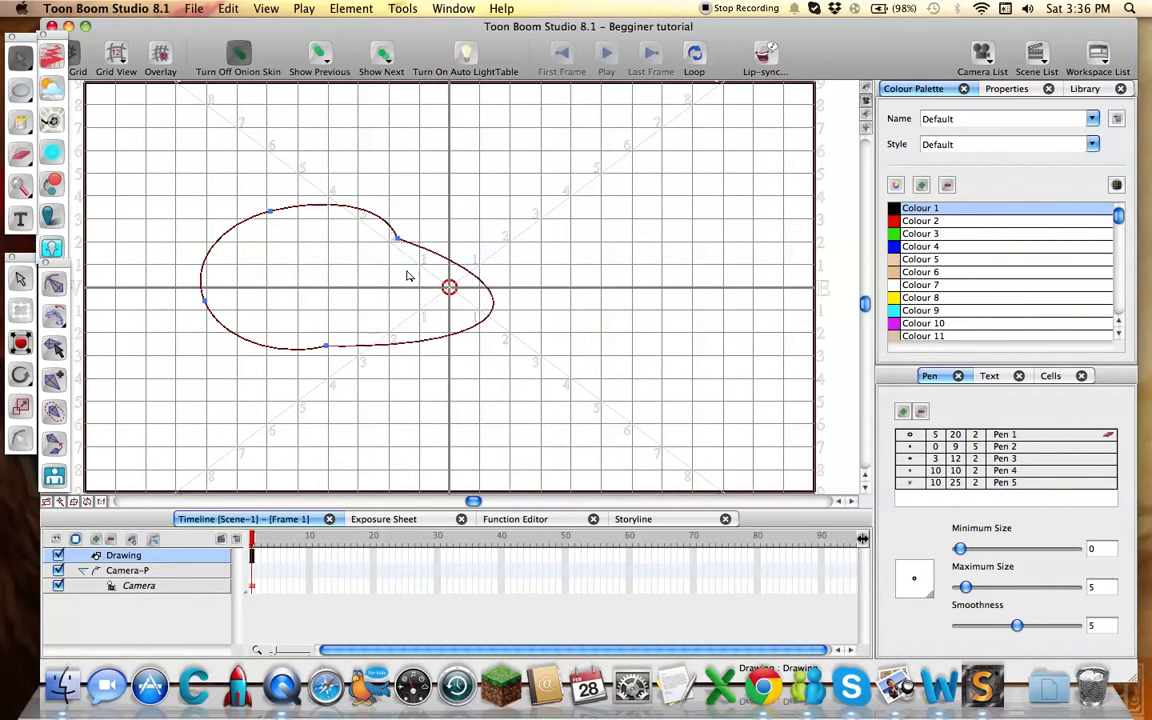
{"action": "left_click_drag", "start_coordinate": [390, 203], "coordinate": [346, 268]}
{"action": "left_click_drag", "start_coordinate": [456, 267], "coordinate": [515, 332]}
Distort the shape with the Perspective tool by pulling the right side of its frame inward.
{"action": "left_click_drag", "start_coordinate": [22, 60], "coordinate": [62, 67]}
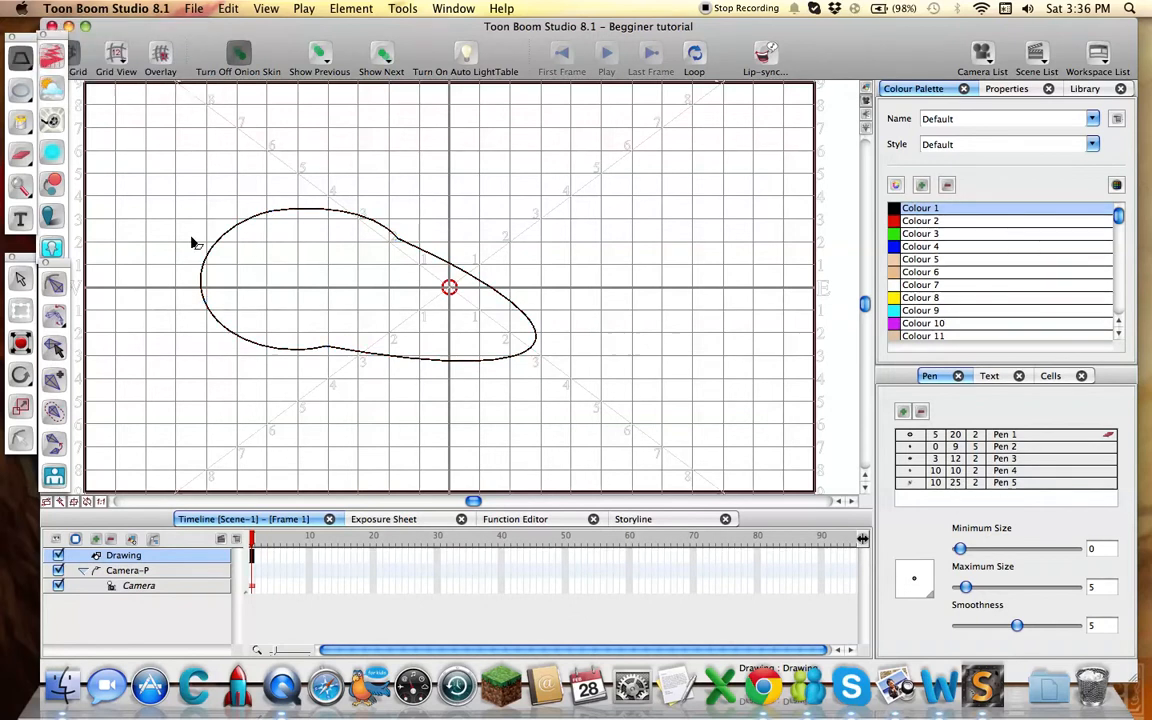
{"action": "left_click_drag", "start_coordinate": [215, 232], "coordinate": [396, 326]}
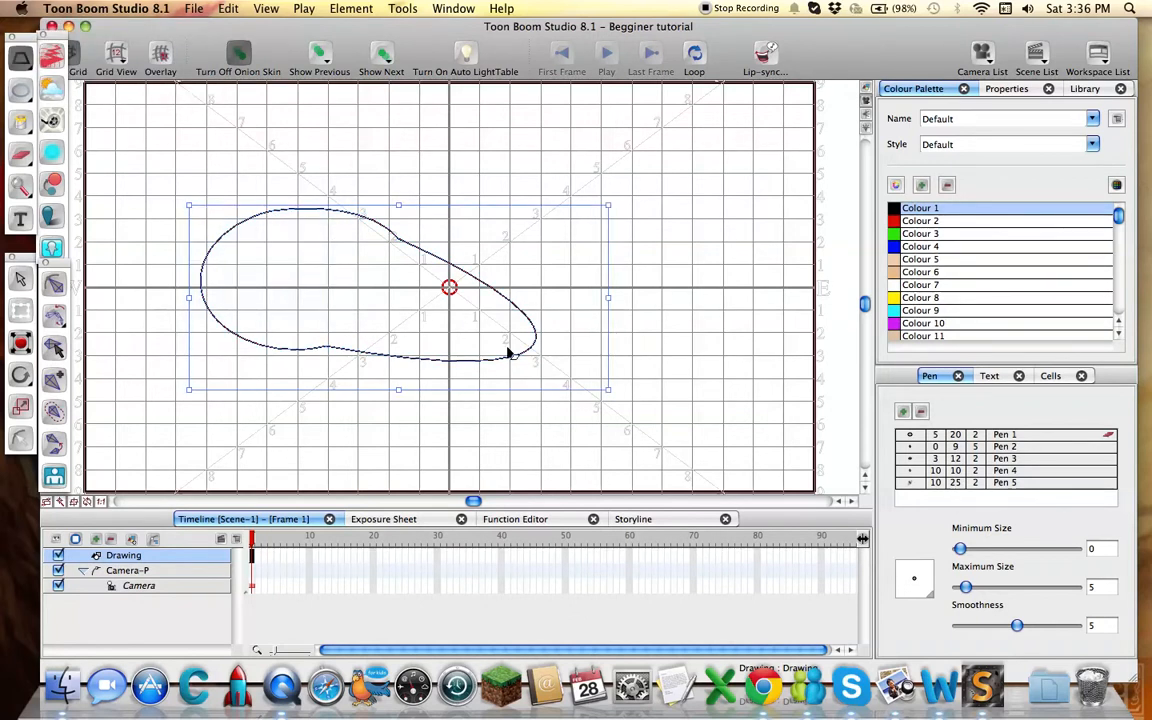
{"action": "left_click_drag", "start_coordinate": [608, 298], "coordinate": [537, 314]}
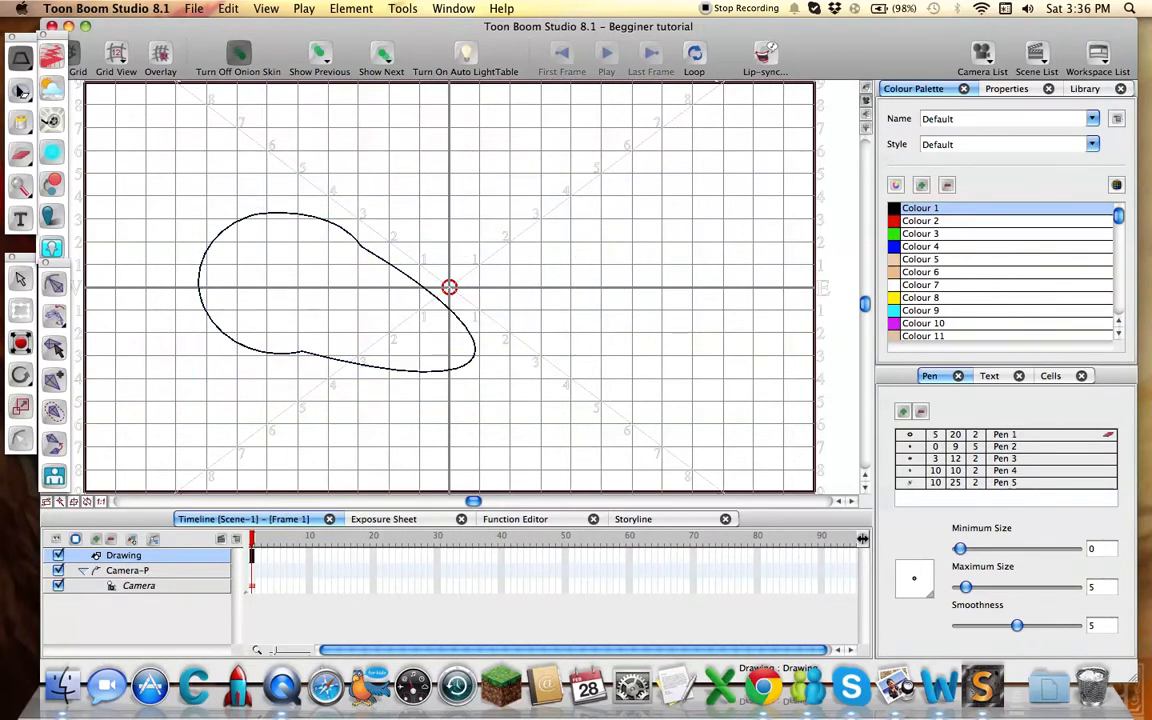
Rotate the shape several times with the Reposition All Drawings tool, leaving its narrow end pointing to the lower right.
{"action": "left_click", "coordinate": [23, 61]}
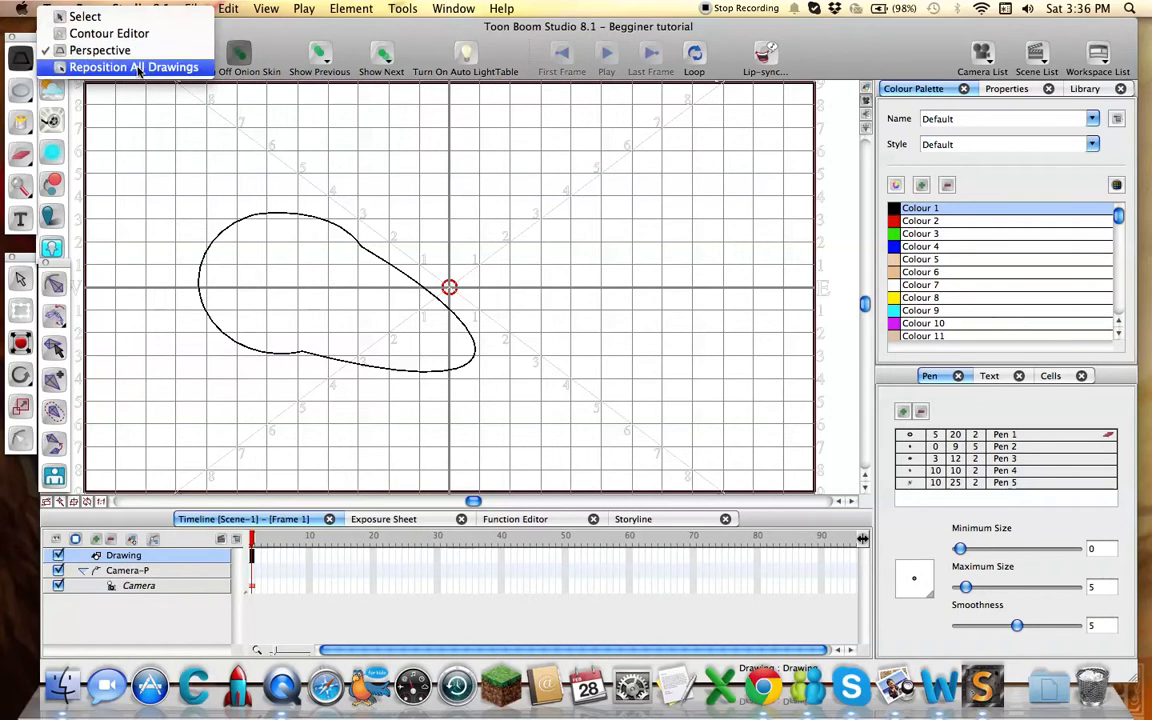
{"action": "left_click", "coordinate": [138, 67]}
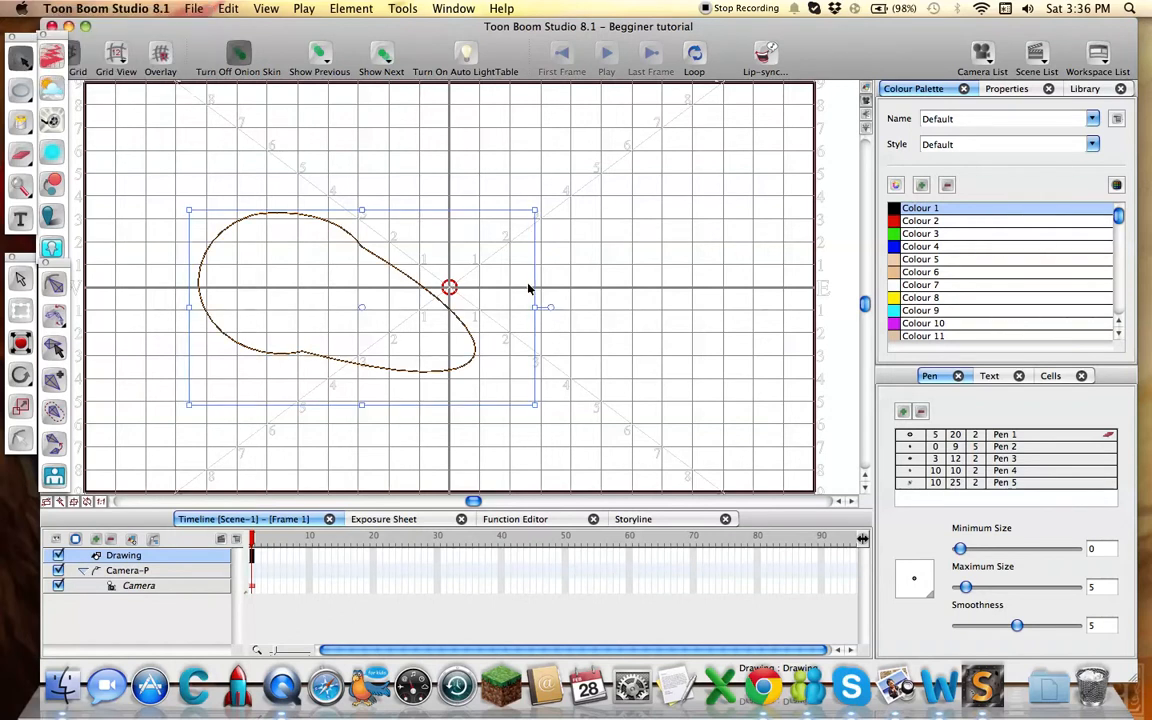
{"action": "left_click_drag", "start_coordinate": [545, 303], "coordinate": [579, 233]}
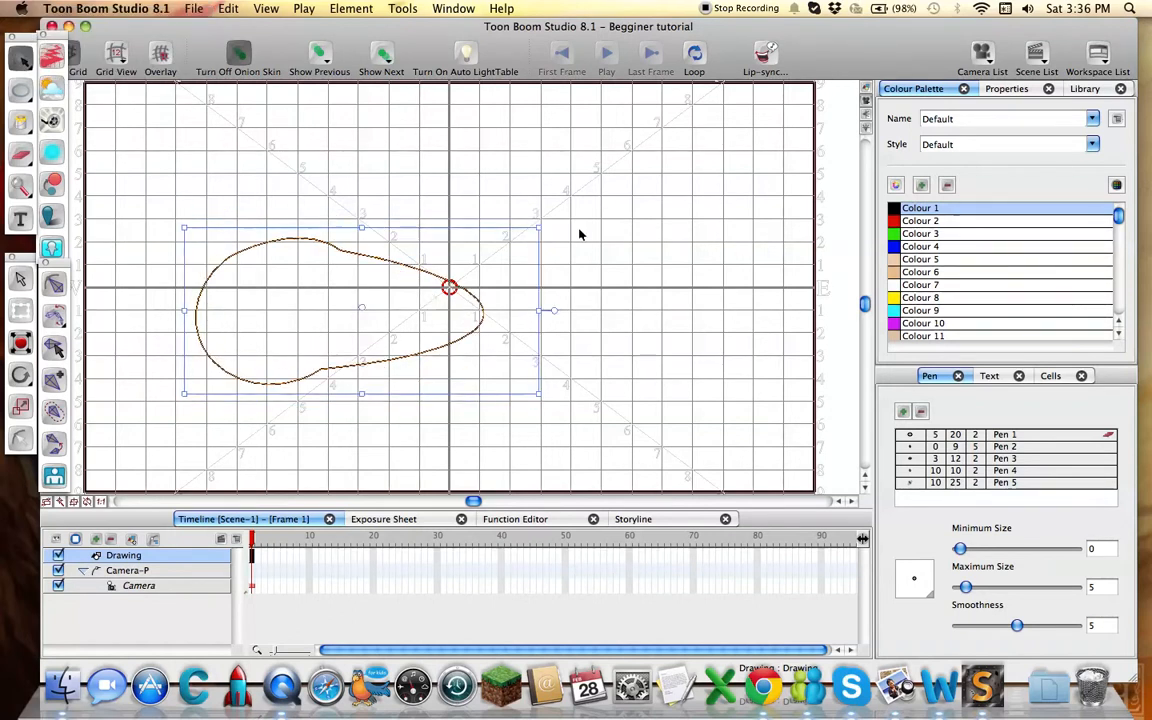
{"action": "mouse_move", "coordinate": [555, 310]}
{"action": "left_mouse_down"}
{"action": "mouse_move", "coordinate": [404, 417]}
{"action": "mouse_move", "coordinate": [370, 419]}
{"action": "left_mouse_up"}
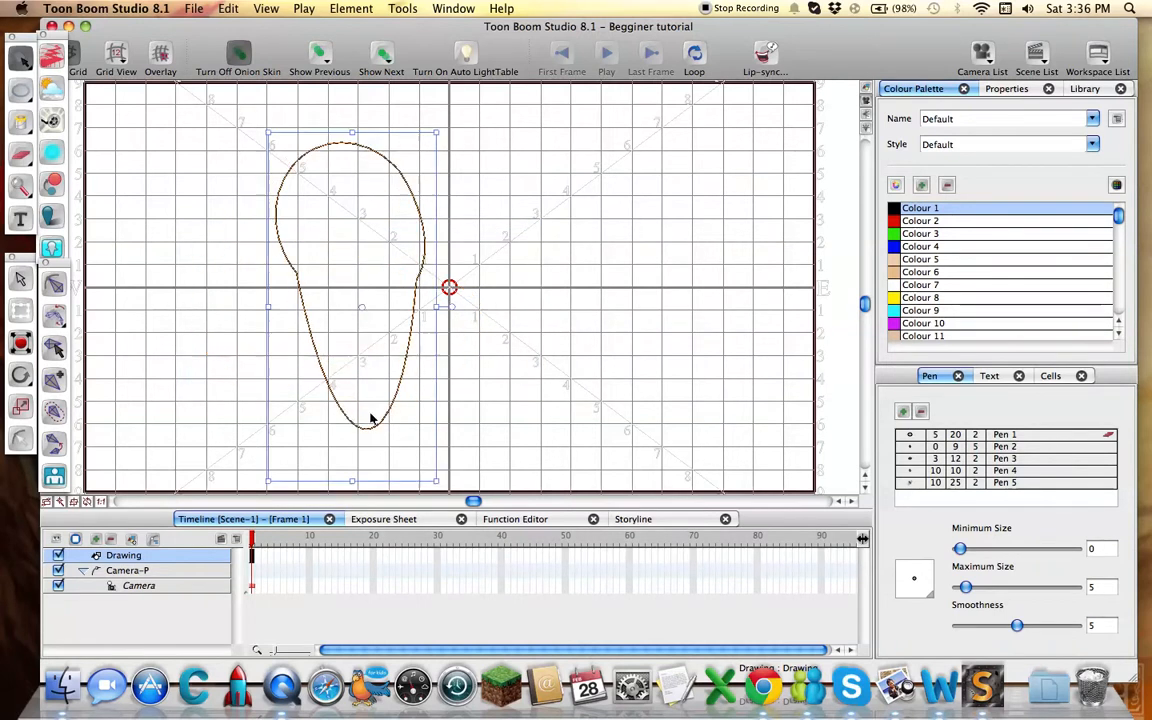
{"action": "mouse_move", "coordinate": [448, 310]}
{"action": "left_mouse_down"}
{"action": "mouse_move", "coordinate": [458, 303]}
{"action": "mouse_move", "coordinate": [440, 250]}
{"action": "mouse_move", "coordinate": [410, 235]}
{"action": "left_mouse_up"}
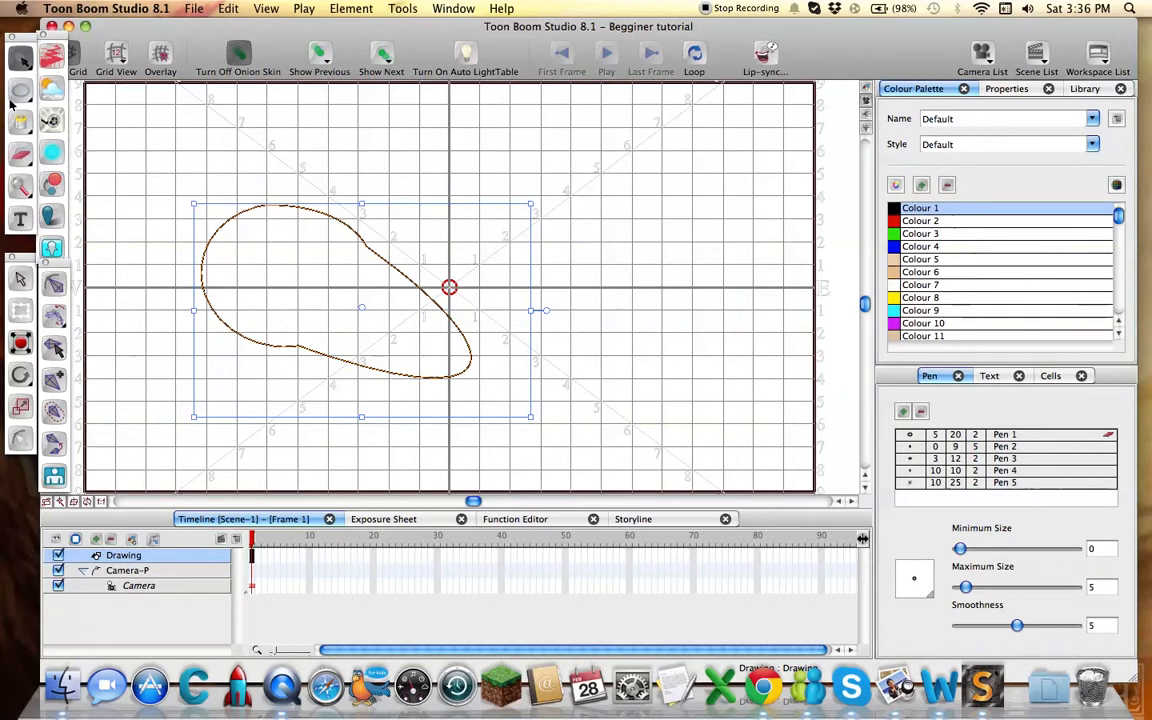
Fill the closed shape with black Colour 1 using the Paint tool.
{"action": "mouse_move", "coordinate": [18, 114]}
{"action": "left_mouse_down"}
{"action": "mouse_move", "coordinate": [60, 115]}
{"action": "mouse_move", "coordinate": [55, 107]}
{"action": "left_mouse_up"}
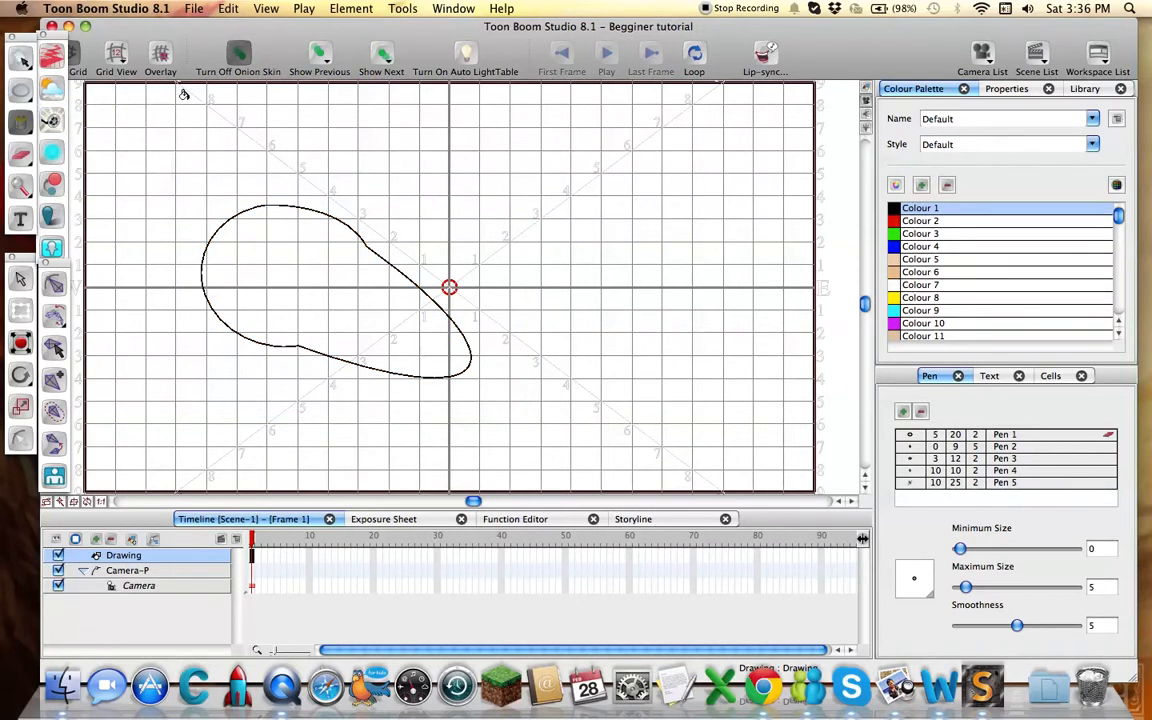
{"action": "left_click", "coordinate": [348, 310]}
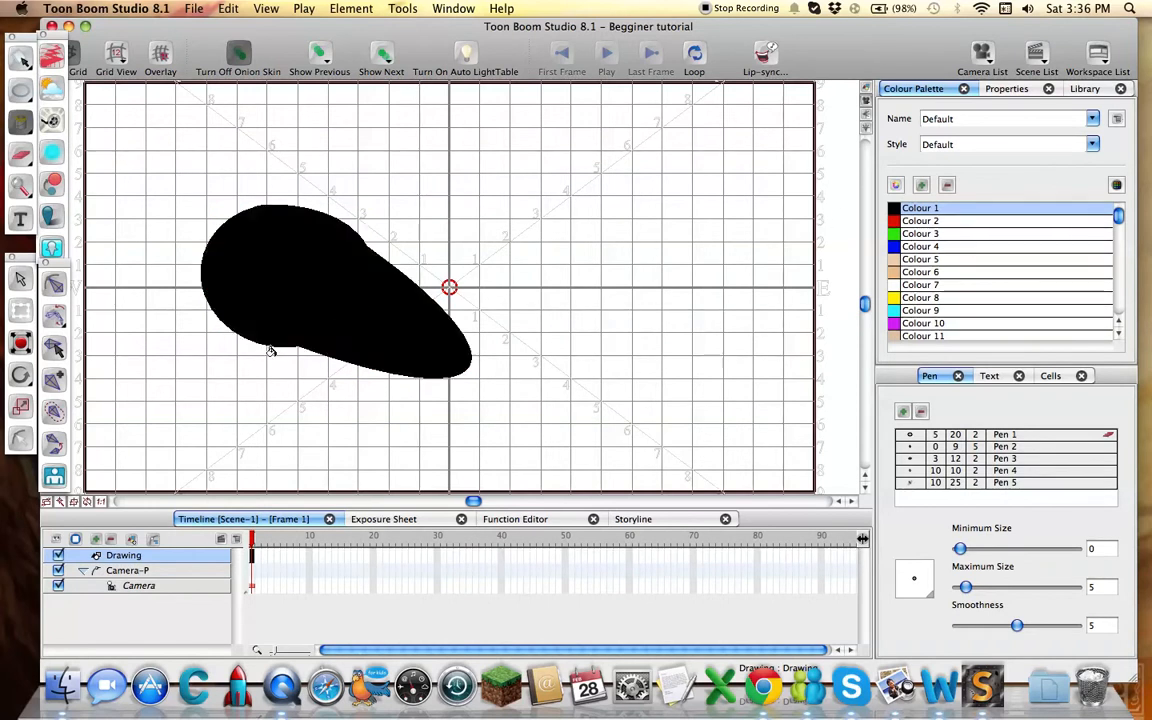
Clear the shape's fill with the Unpaint tool and refill it in black with Paint Unpainted.
{"action": "left_click_drag", "start_coordinate": [23, 120], "coordinate": [93, 133]}
{"action": "left_click", "coordinate": [267, 237]}
{"action": "left_click_drag", "start_coordinate": [22, 120], "coordinate": [63, 131]}
{"action": "left_click", "coordinate": [270, 256]}
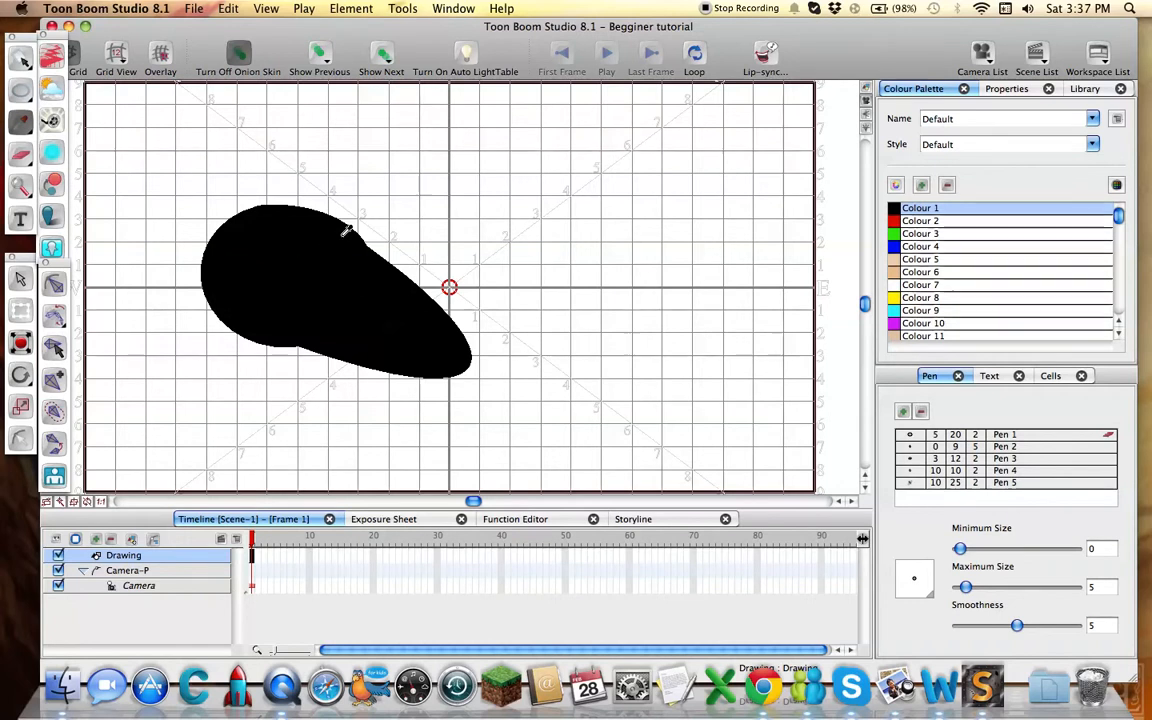
{"action": "right_click", "coordinate": [475, 157]}
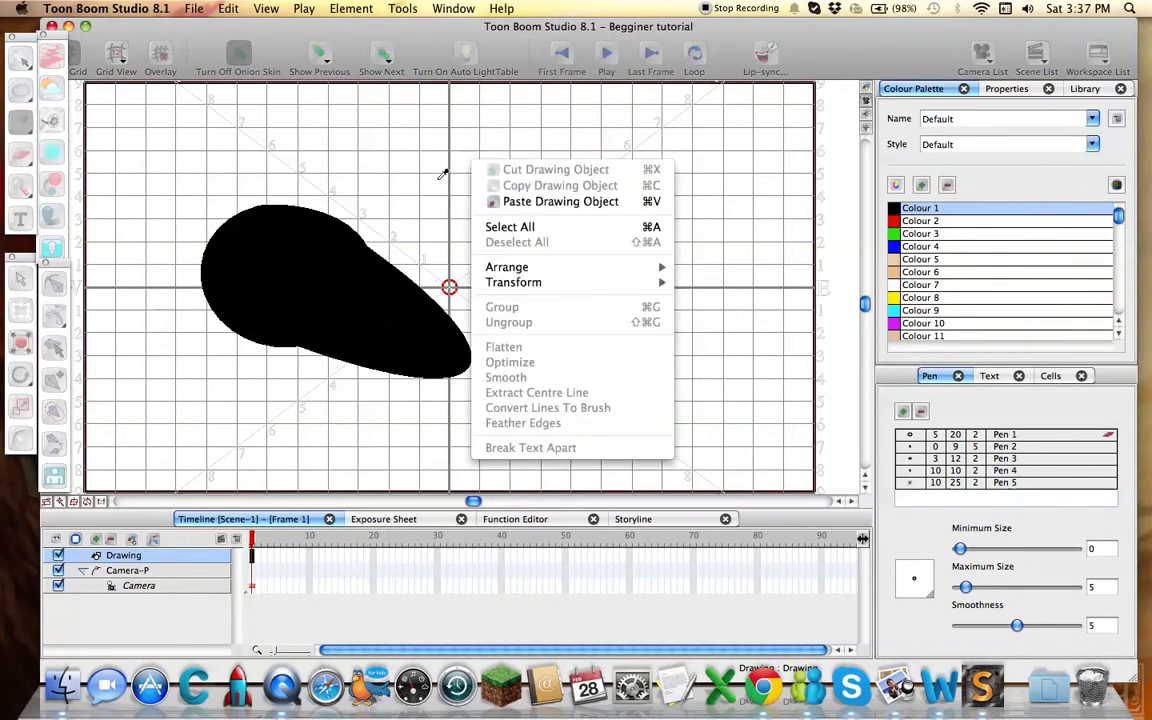
{"action": "left_click", "coordinate": [443, 171]}
{"action": "right_click", "coordinate": [360, 275]}
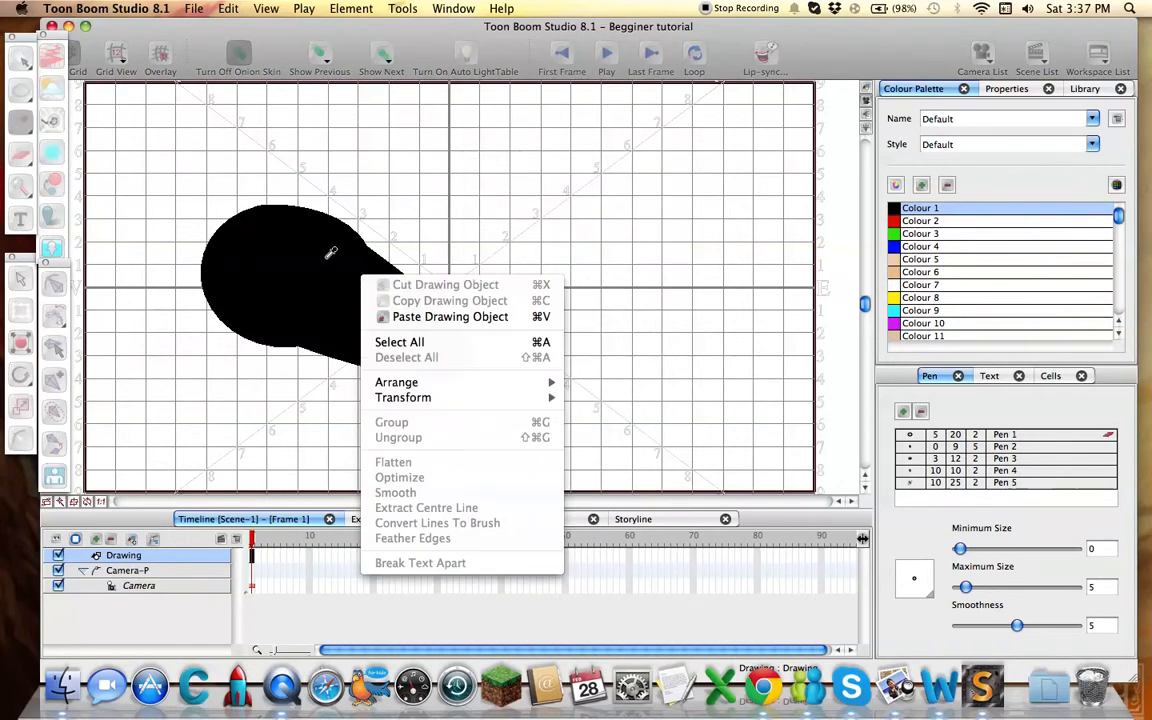
{"action": "left_click", "coordinate": [345, 257]}
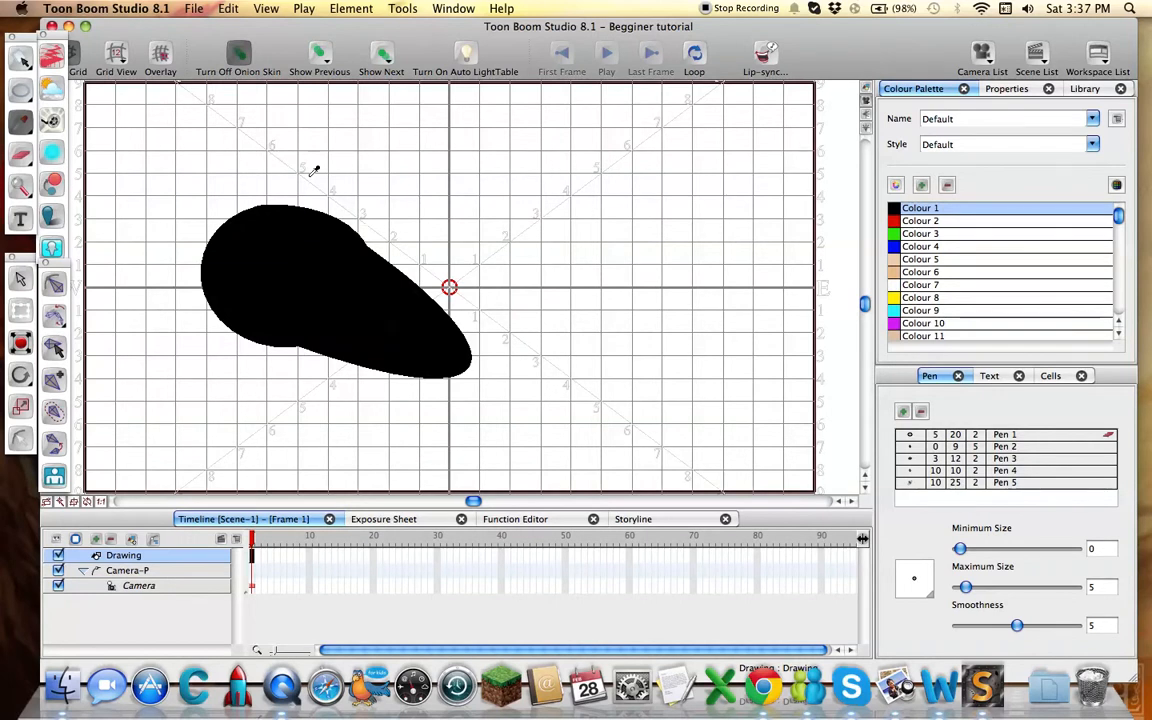
Select Colour 2 and Colour 5 in turn, sampling the shape's black with the Dropper tool after each.
{"action": "left_click", "coordinate": [916, 221]}
{"action": "left_click", "coordinate": [366, 263]}
{"action": "left_click", "coordinate": [954, 260]}
{"action": "left_click", "coordinate": [367, 300]}
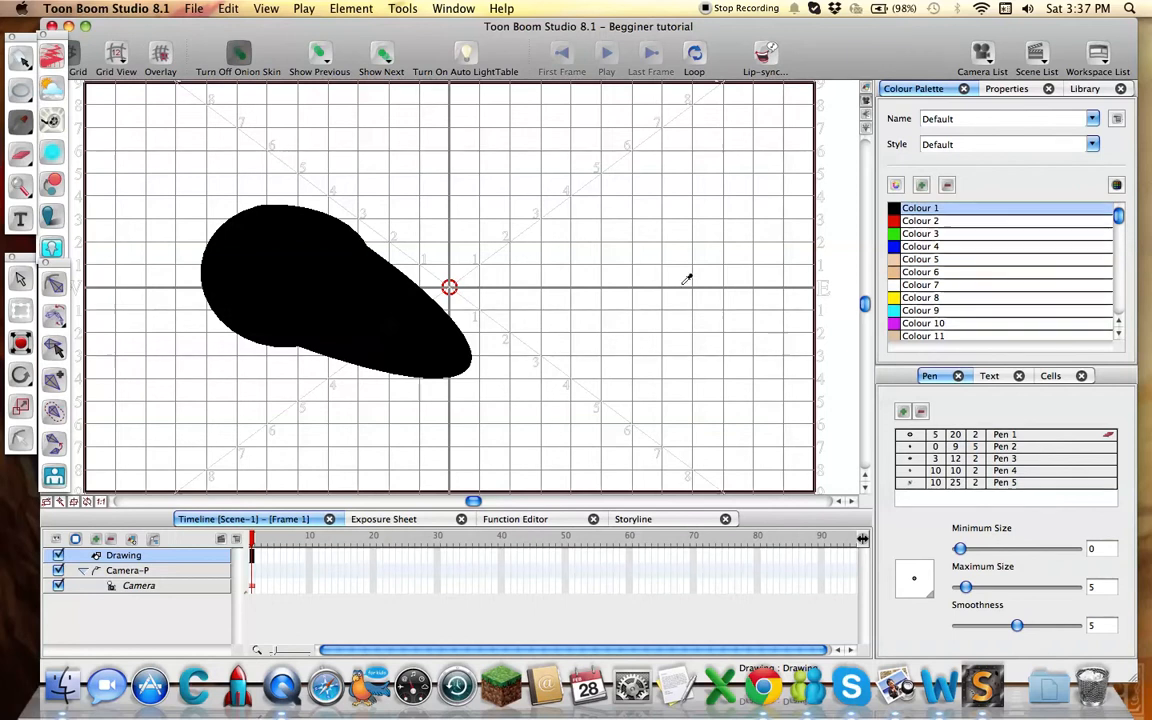
Draw a short freehand line across the upper edge of the filled shape with the Close Gap tool and dismiss the stroke notice.
{"action": "left_click", "coordinate": [20, 121]}
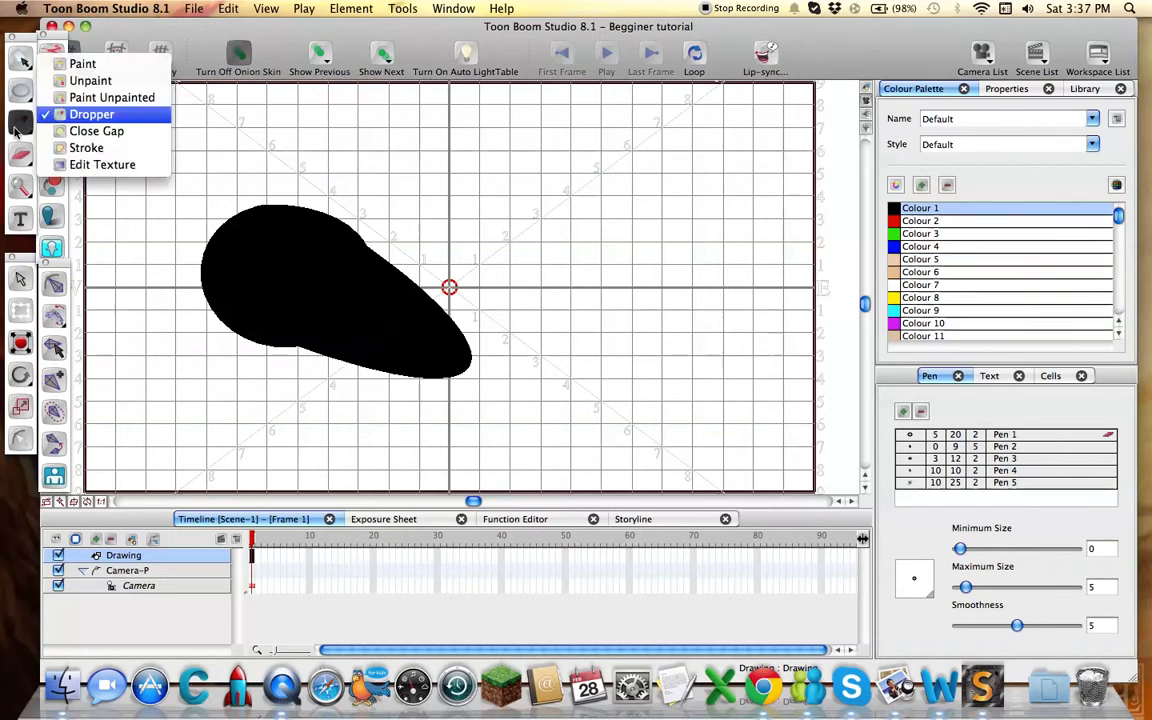
{"action": "left_click", "coordinate": [85, 131]}
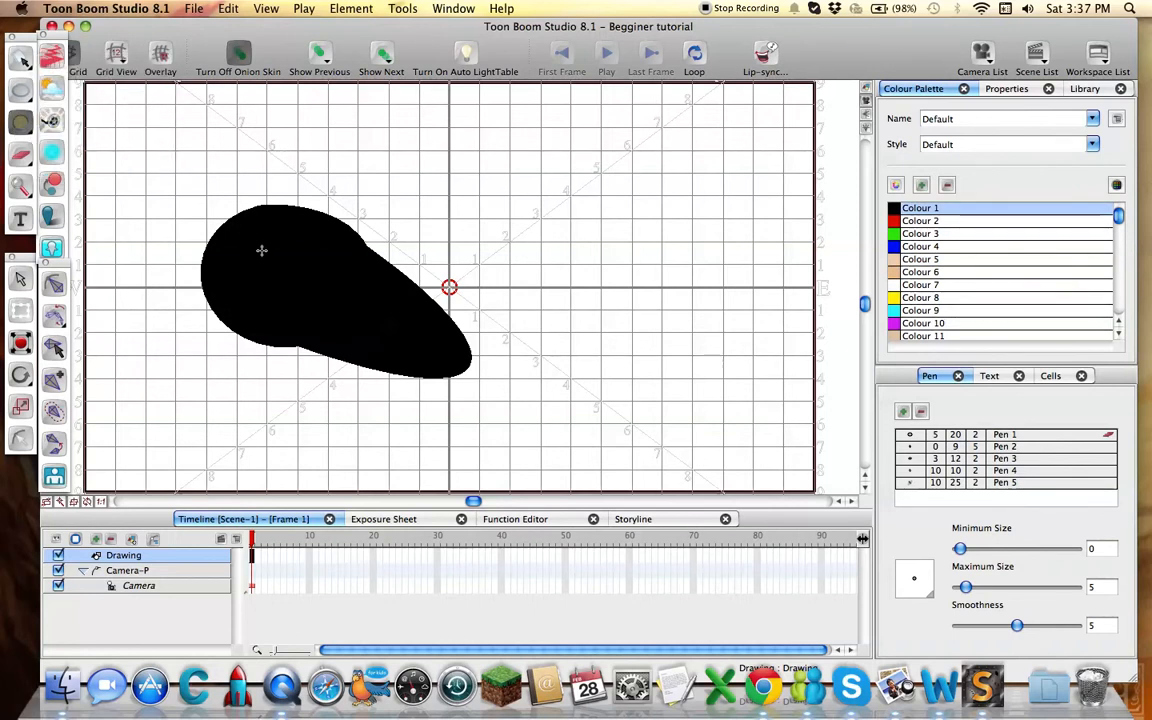
{"action": "left_click_drag", "start_coordinate": [238, 226], "coordinate": [263, 178]}
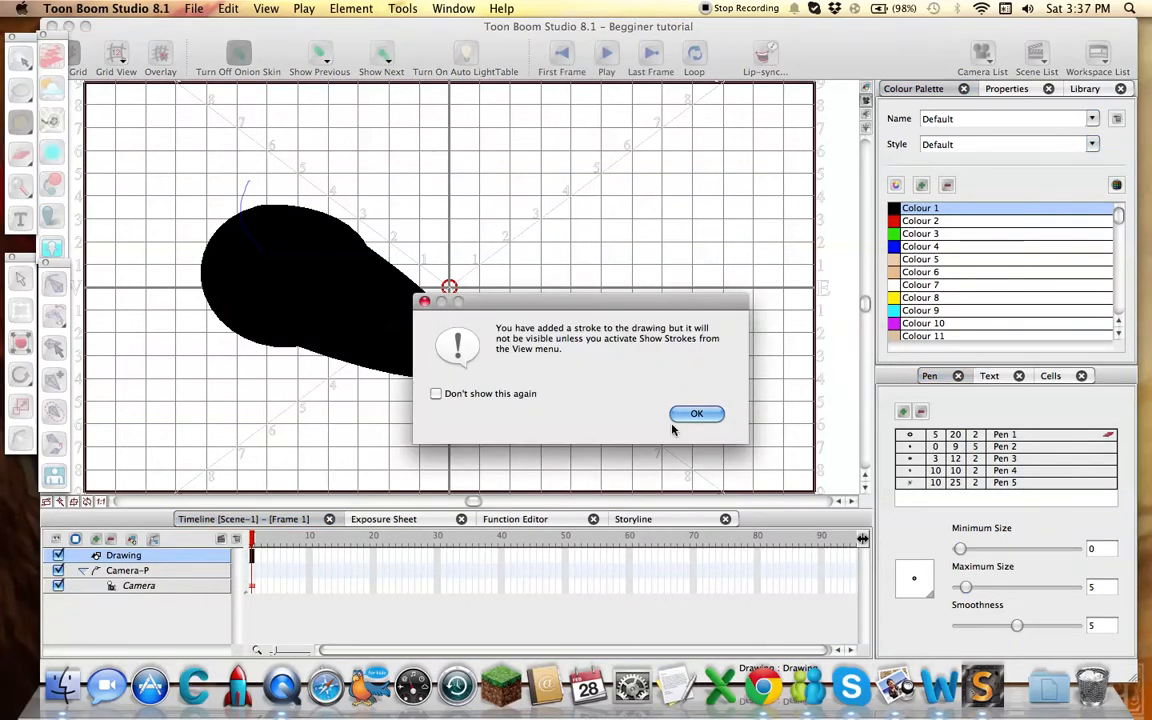
{"action": "left_click", "coordinate": [688, 415]}
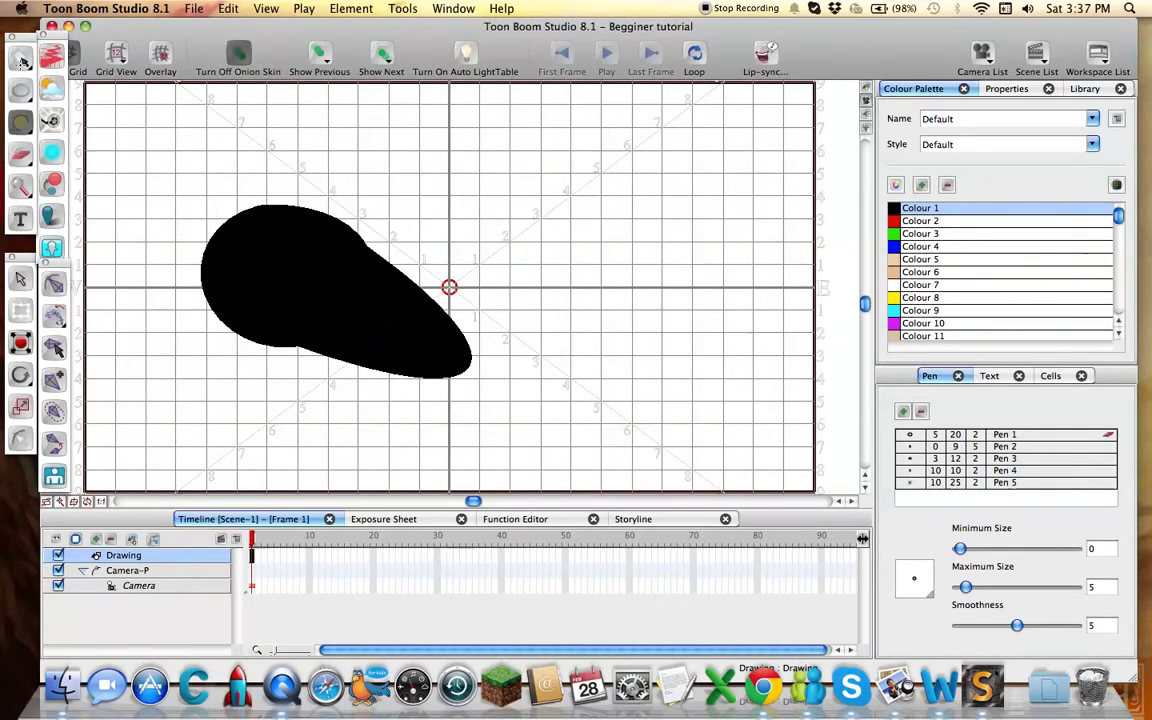
Draw a large rounded outline with the Brush to the right of the filled shape, leaving a small gap at its upper left.
{"action": "left_click", "coordinate": [20, 86]}
{"action": "mouse_move", "coordinate": [19, 100]}
{"action": "left_mouse_down"}
{"action": "mouse_move", "coordinate": [60, 84]}
{"action": "mouse_move", "coordinate": [75, 31]}
{"action": "left_mouse_up"}
{"action": "mouse_move", "coordinate": [593, 200]}
{"action": "left_mouse_down"}
{"action": "mouse_move", "coordinate": [844, 309]}
{"action": "mouse_move", "coordinate": [752, 388]}
{"action": "mouse_move", "coordinate": [598, 361]}
{"action": "mouse_move", "coordinate": [542, 268]}
{"action": "mouse_move", "coordinate": [575, 215]}
{"action": "left_mouse_up"}
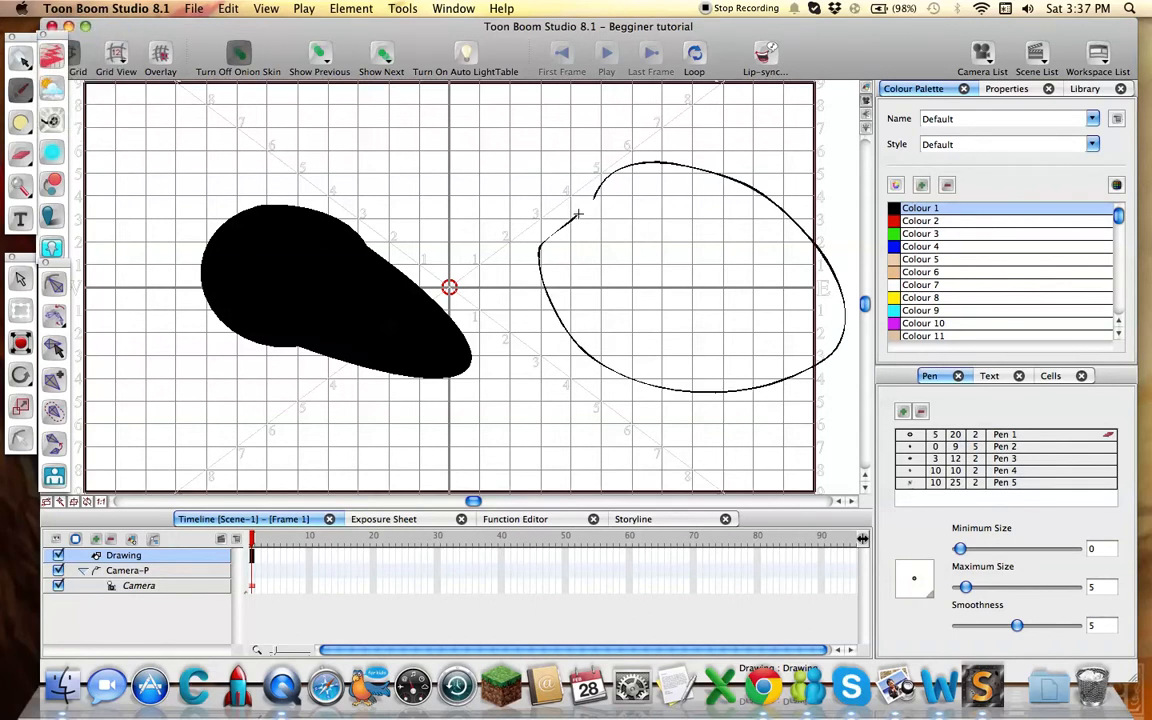
Bridge the gap in the brushed outline with the Close Gap tool and fill the outline with black Colour 1.
{"action": "left_click", "coordinate": [20, 121]}
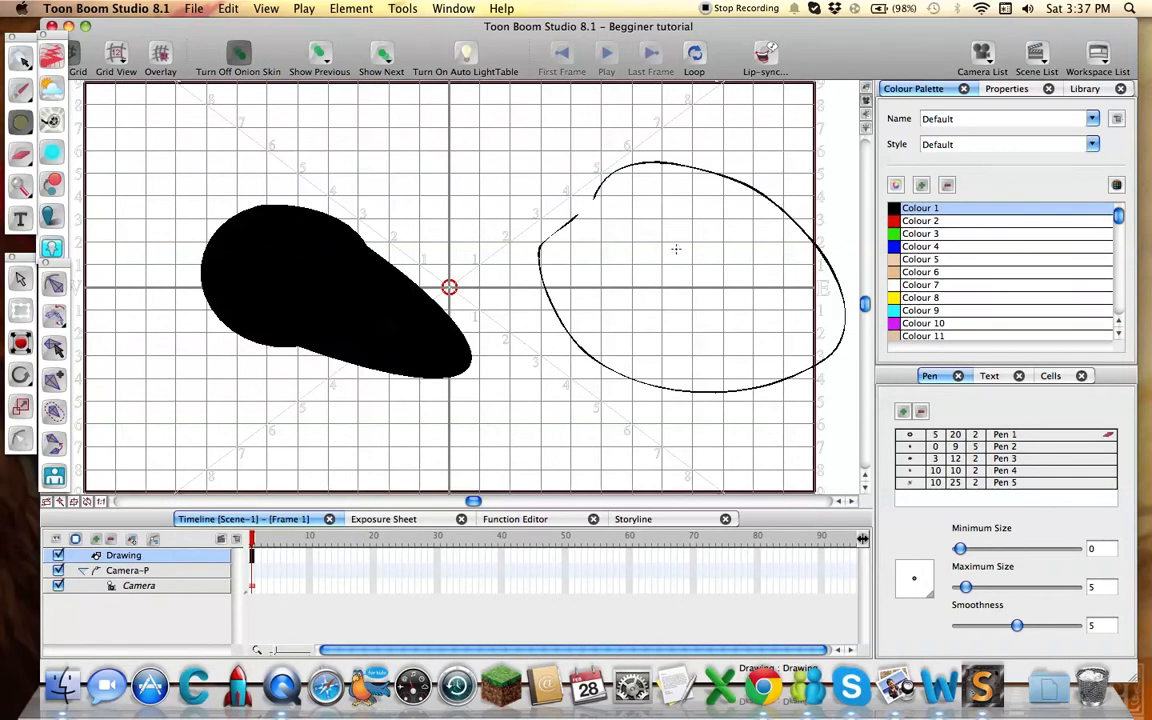
{"action": "left_click_drag", "start_coordinate": [576, 257], "coordinate": [574, 248]}
{"action": "left_click_drag", "start_coordinate": [594, 192], "coordinate": [594, 193]}
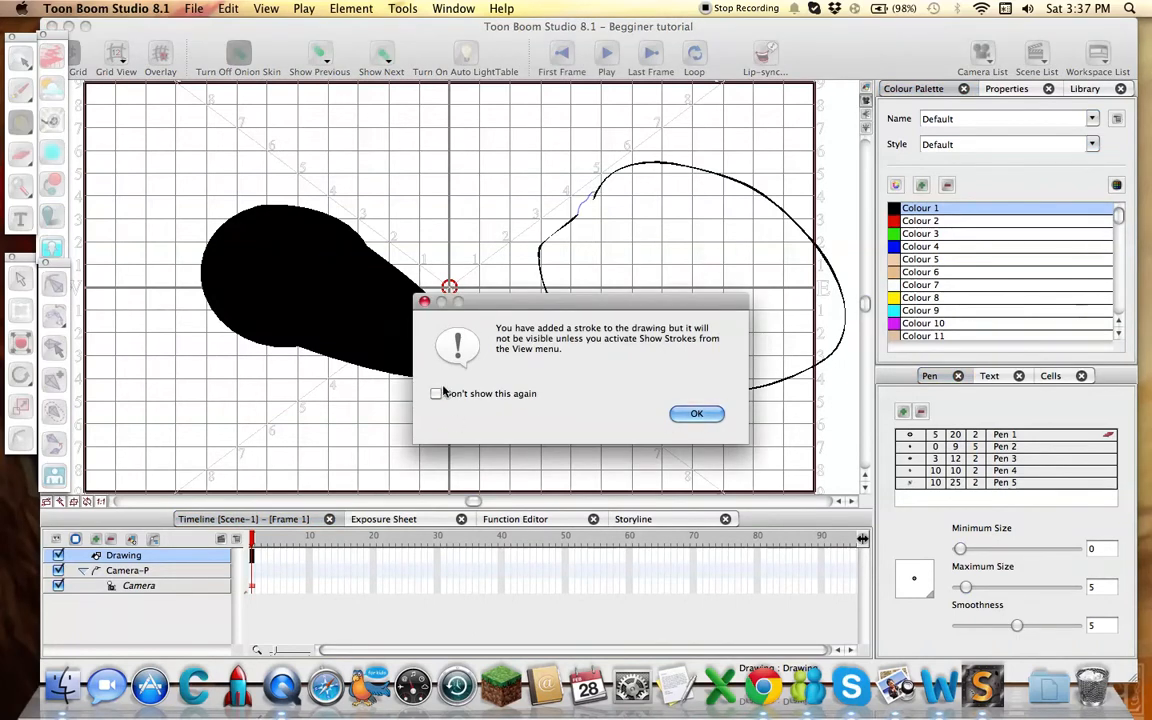
{"action": "left_click", "coordinate": [696, 413]}
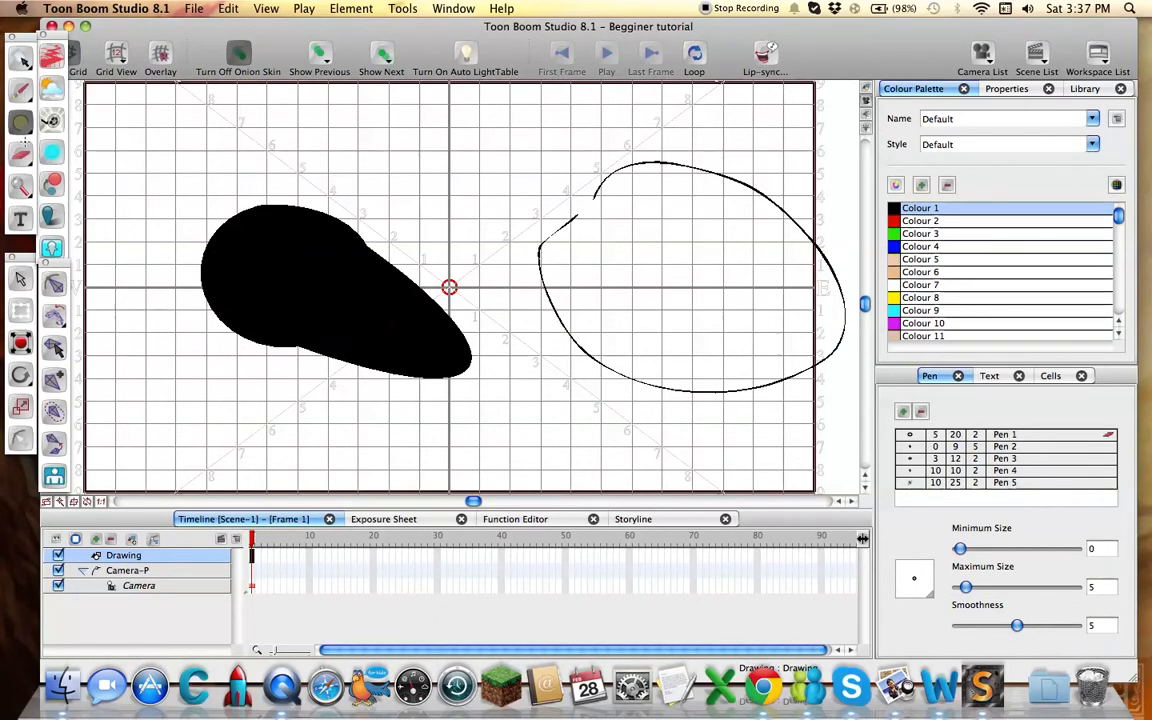
{"action": "left_click_drag", "start_coordinate": [20, 121], "coordinate": [70, 44]}
{"action": "left_click", "coordinate": [665, 302]}
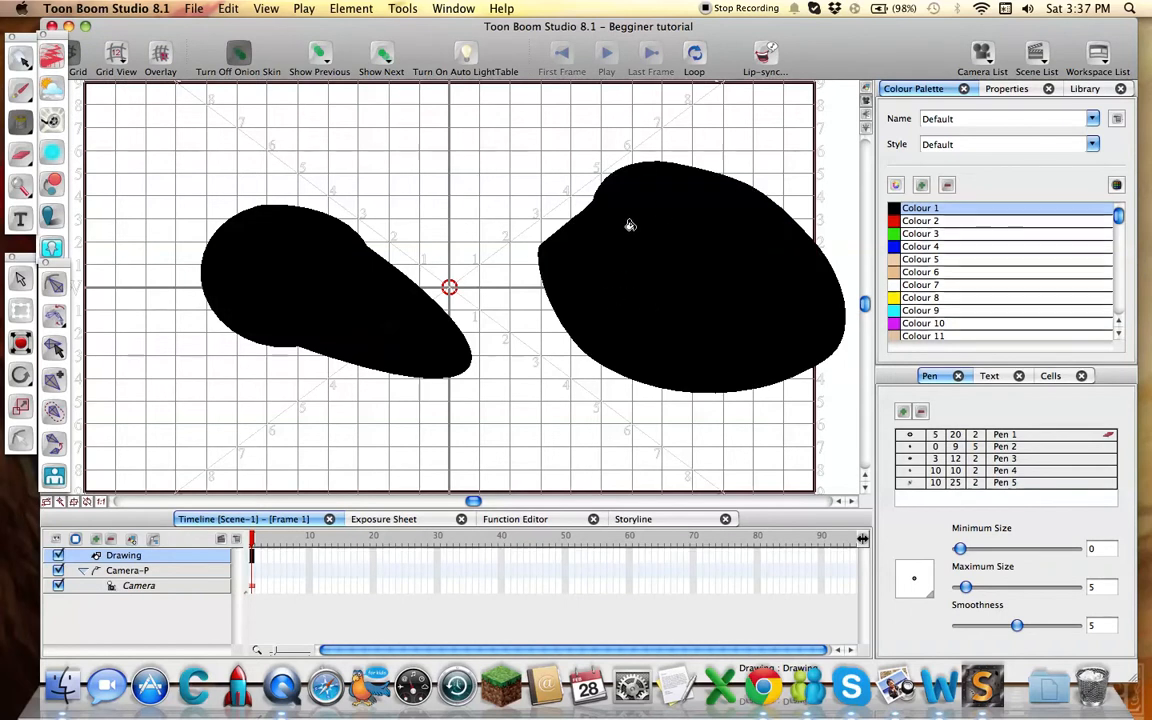
Undo the brushed outline and its fill, and undo the original shape's black fill.
{"action": "key", "text": "super+z"}
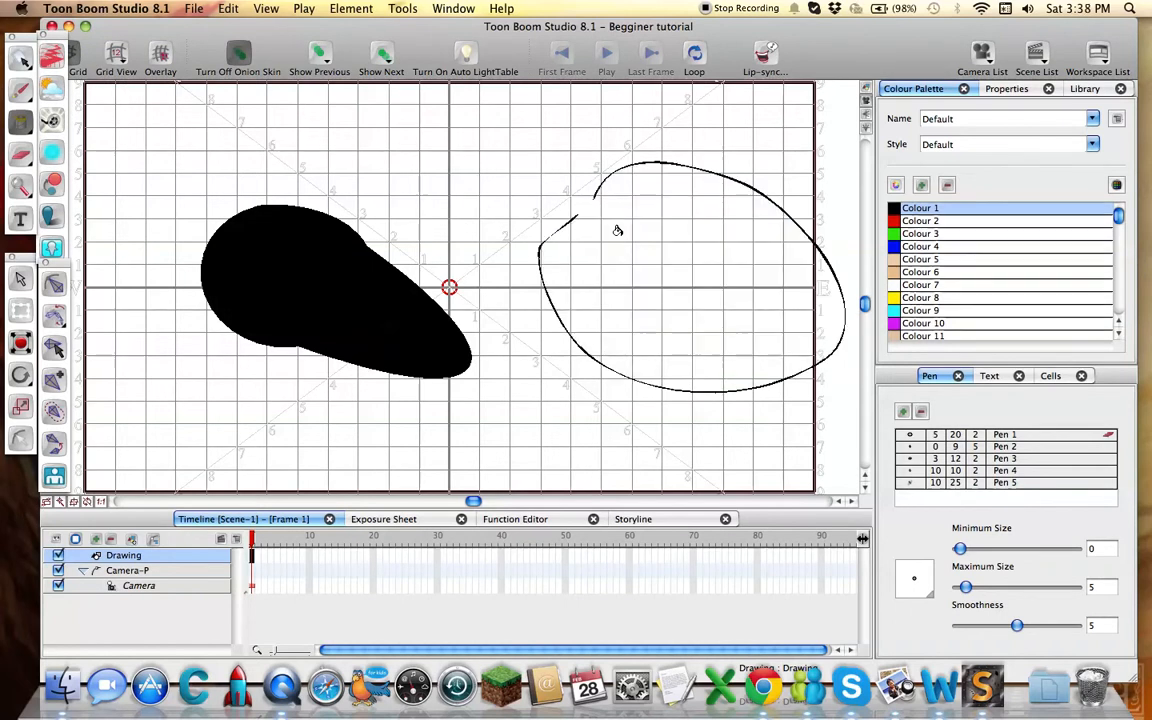
{"action": "key", "text": "super+z"}
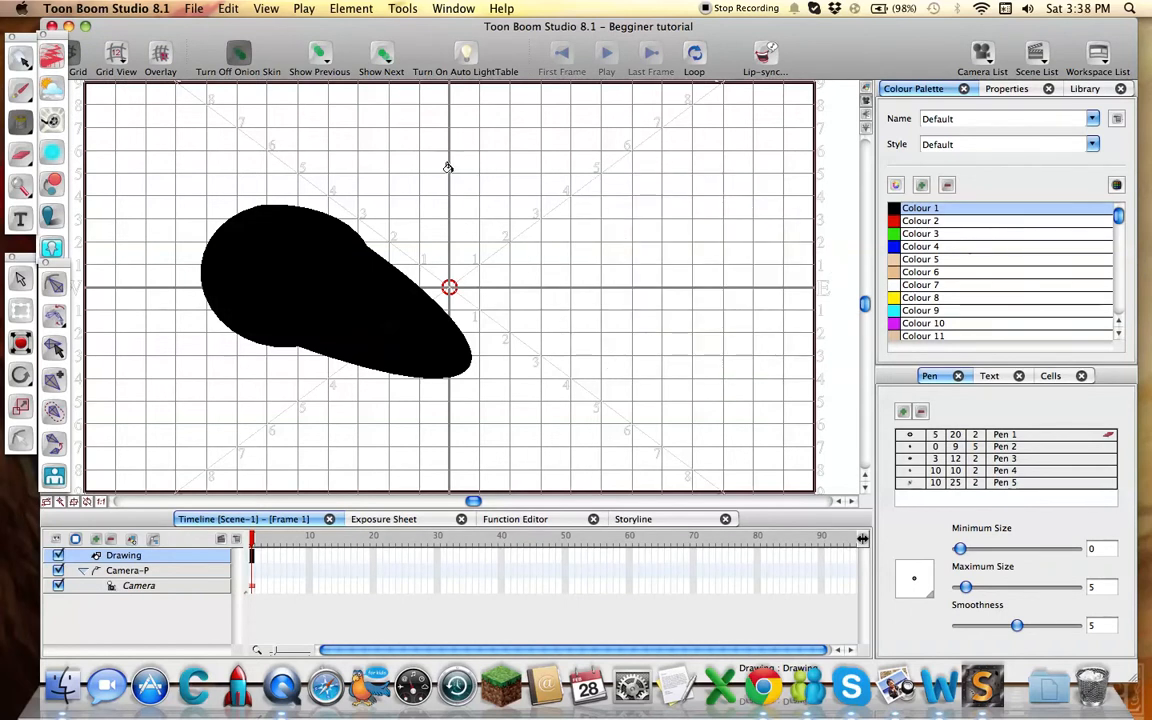
{"action": "left_click", "coordinate": [222, 8]}
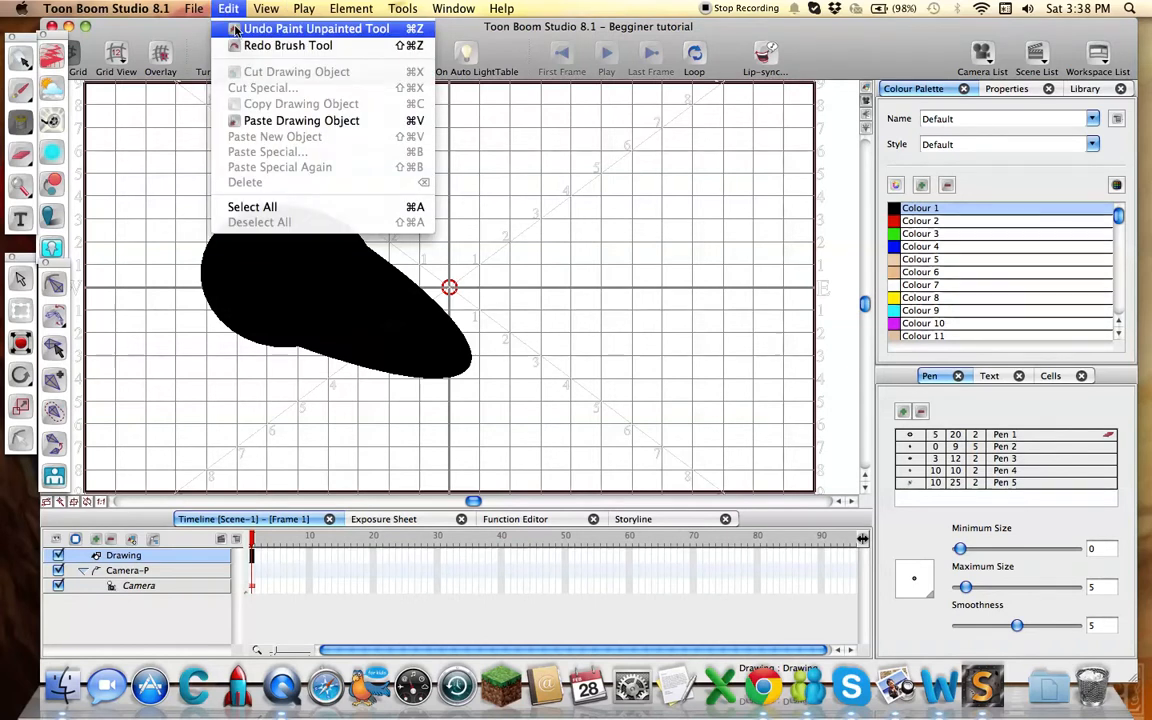
{"action": "left_click", "coordinate": [222, 28]}
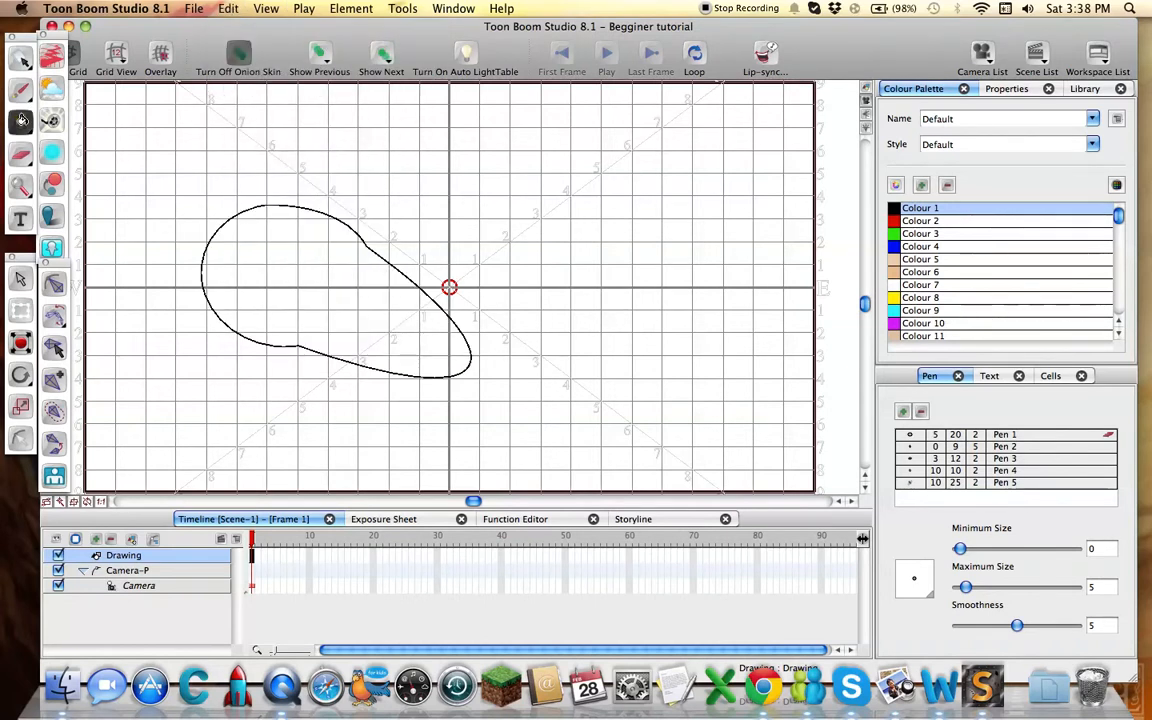
Draw a curved line beside the shape with the Stroke tool and set the hidden-stroke notice not to show again.
{"action": "left_click", "coordinate": [21, 120]}
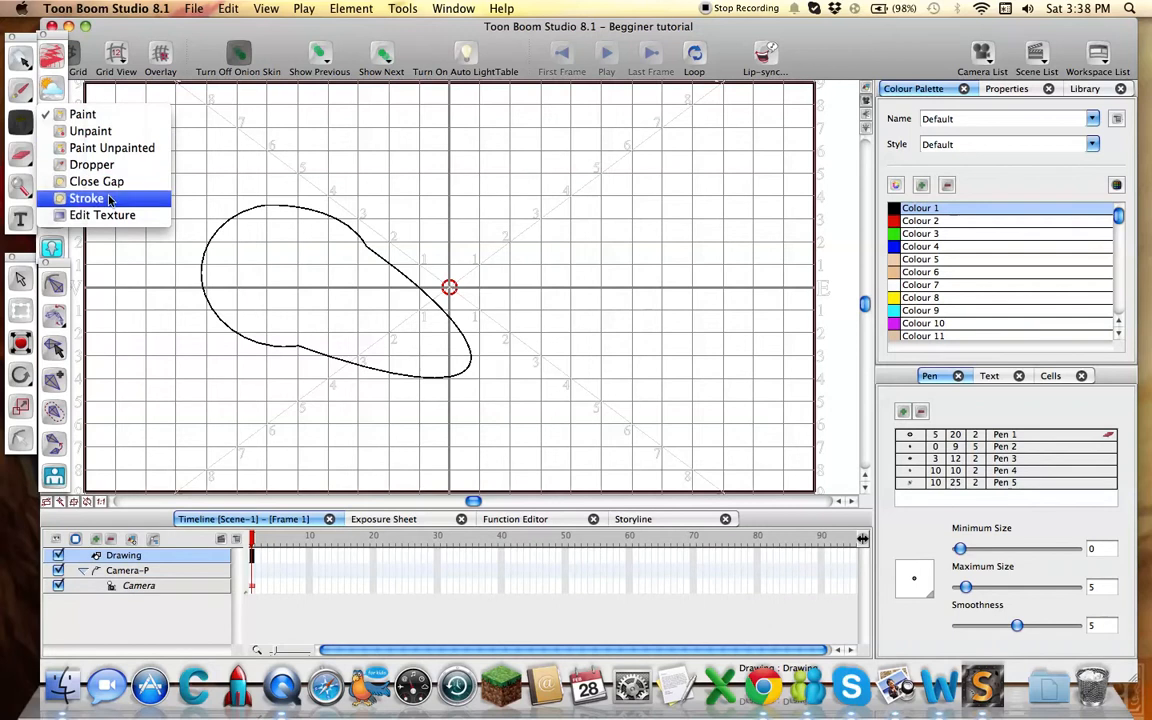
{"action": "left_click", "coordinate": [109, 199]}
{"action": "mouse_move", "coordinate": [402, 188]}
{"action": "left_mouse_down"}
{"action": "mouse_move", "coordinate": [553, 200]}
{"action": "mouse_move", "coordinate": [635, 340]}
{"action": "left_mouse_up"}
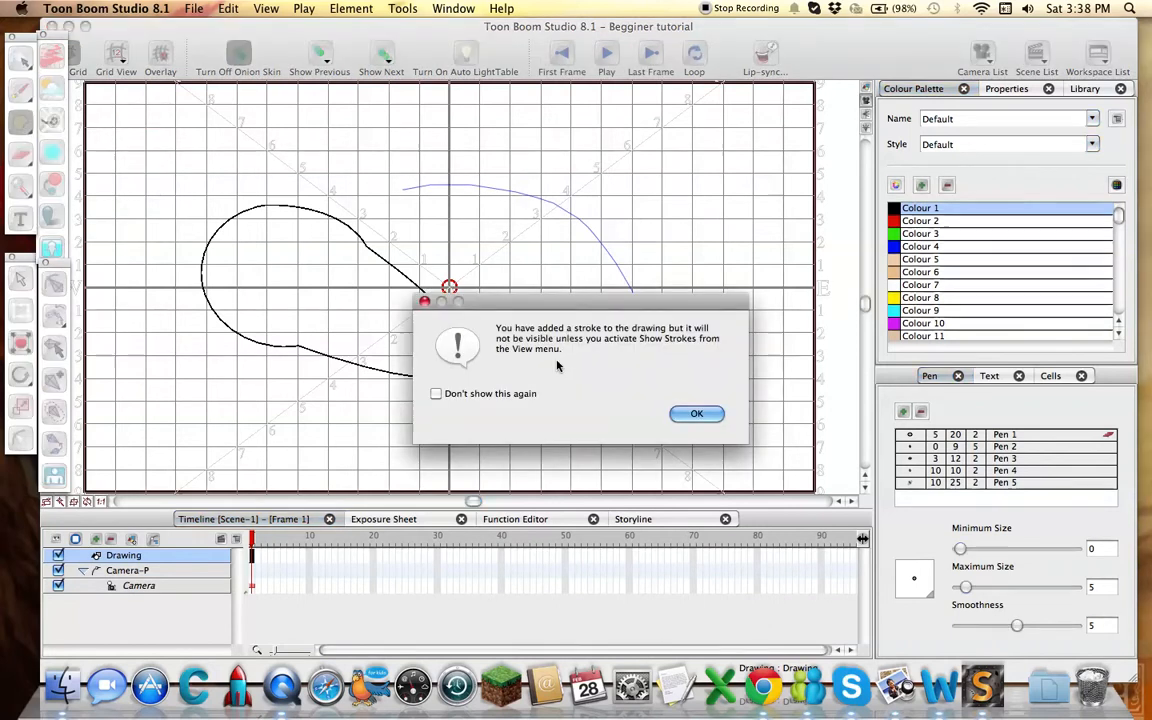
{"action": "left_click", "coordinate": [437, 395]}
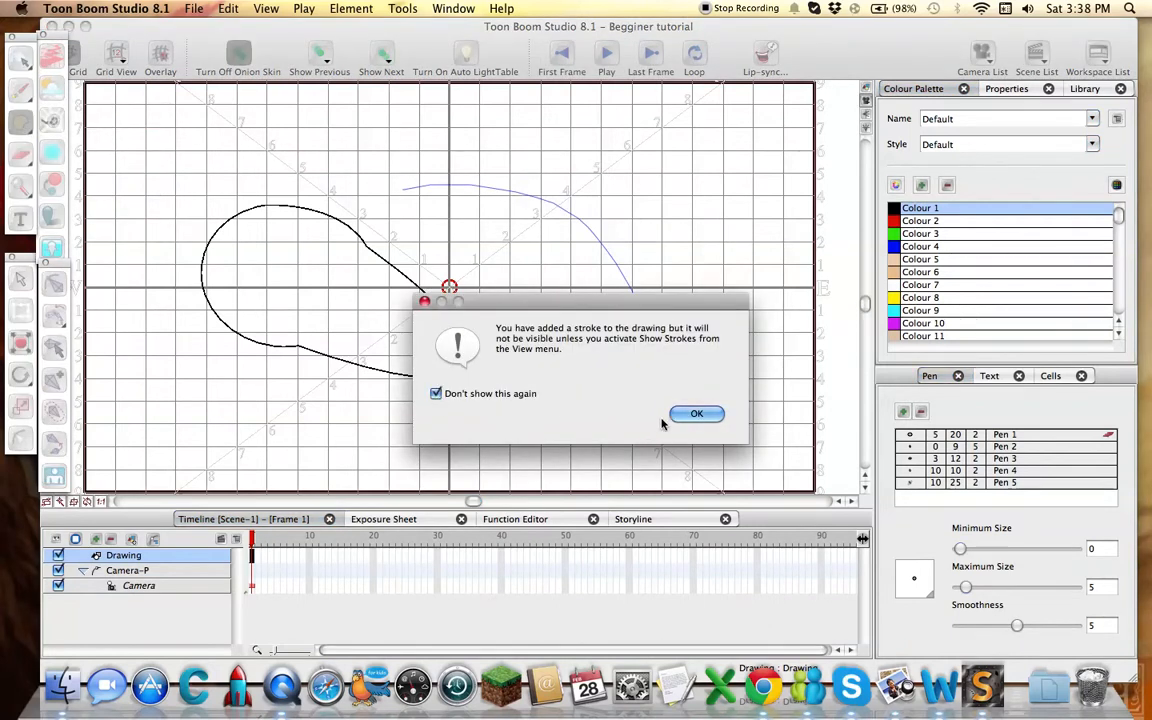
{"action": "left_click", "coordinate": [690, 413]}
Turn on Show Strokes for the drawing view.
{"action": "left_click", "coordinate": [193, 8]}
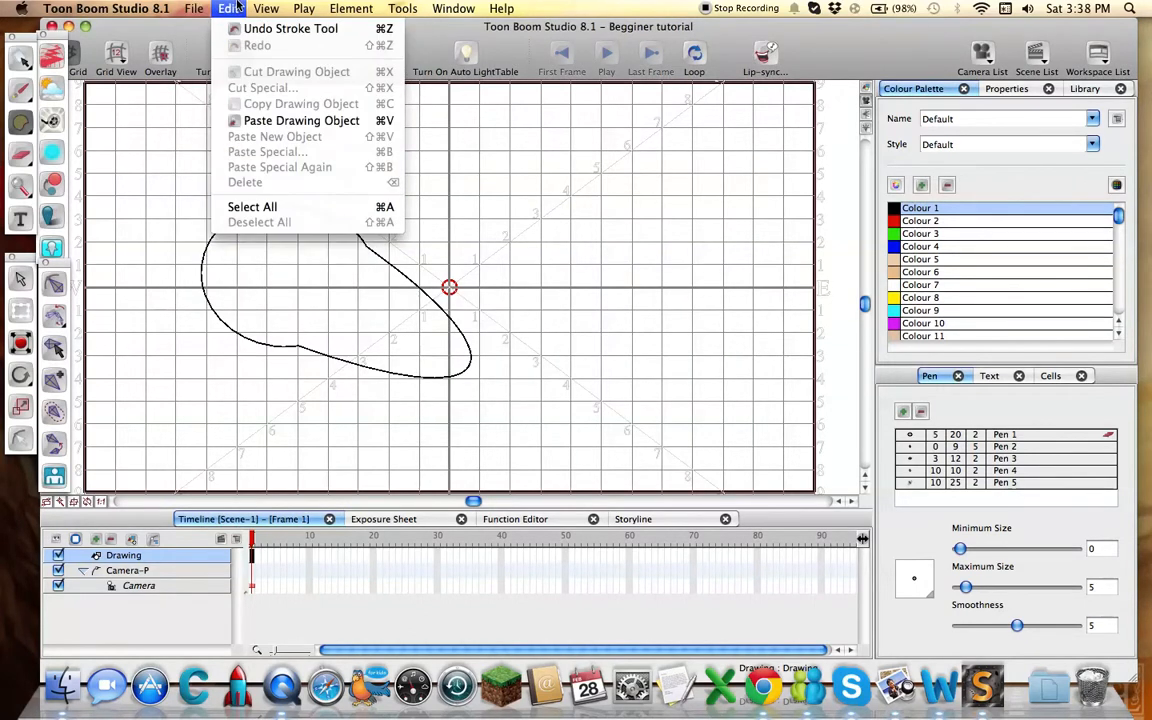
{"action": "mouse_move", "coordinate": [267, 8]}
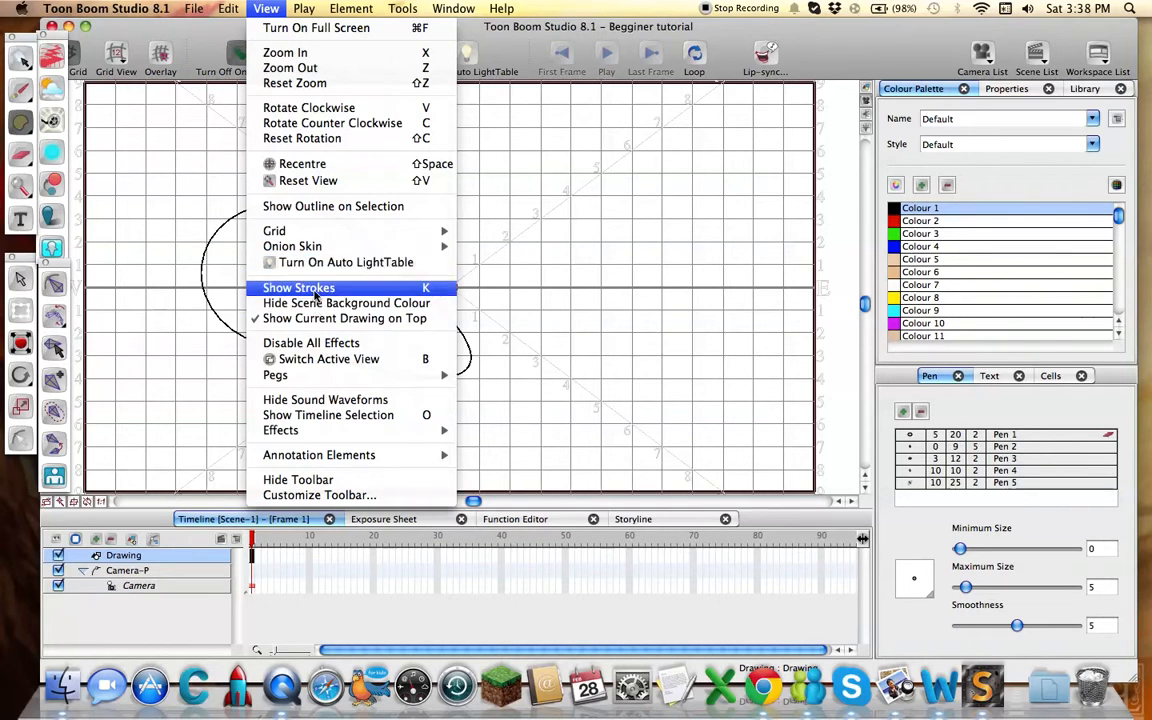
{"action": "left_click", "coordinate": [315, 288]}
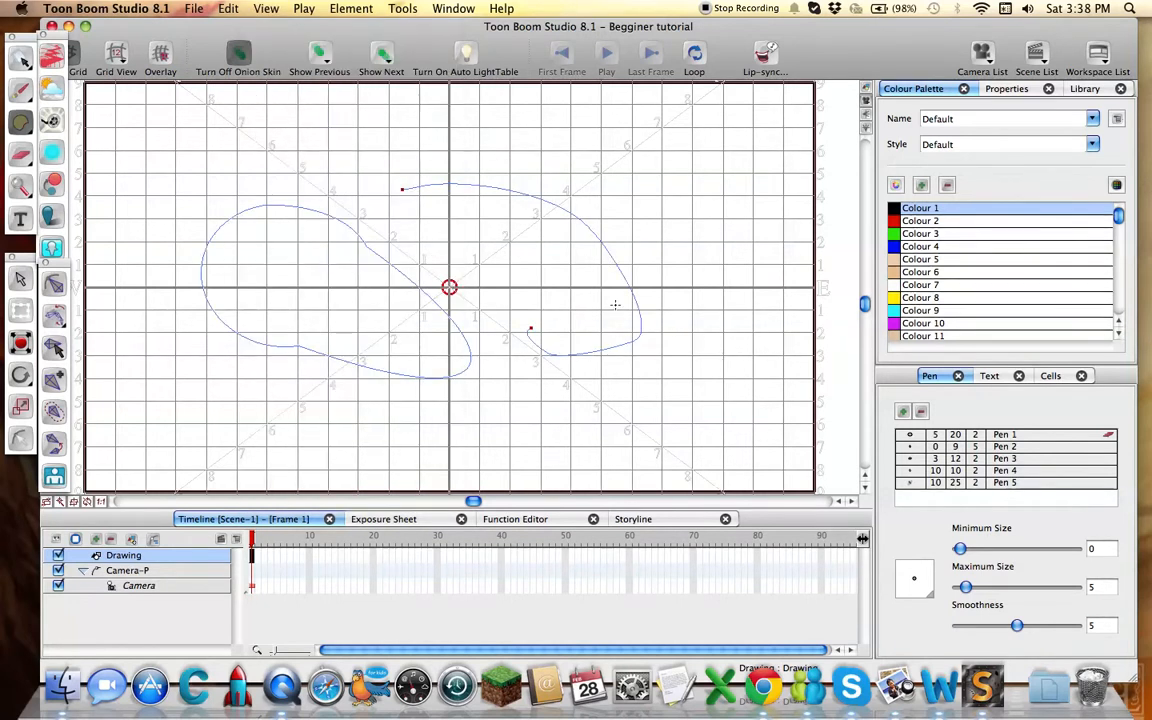
Draw another freehand stroke to the right of the curved one and undo the freehand strokes, keeping only the original outline.
{"action": "mouse_move", "coordinate": [687, 308]}
{"action": "left_mouse_down"}
{"action": "mouse_move", "coordinate": [725, 240]}
{"action": "mouse_move", "coordinate": [676, 143]}
{"action": "left_mouse_up"}
{"action": "key", "text": "super+z"}
{"action": "key", "text": "super+z"}
{"action": "key", "text": "super+z"}
{"action": "mouse_move", "coordinate": [20, 121]}
{"action": "left_mouse_down"}
{"action": "mouse_move", "coordinate": [45, 114]}
{"action": "mouse_move", "coordinate": [67, 141]}
{"action": "left_mouse_up"}
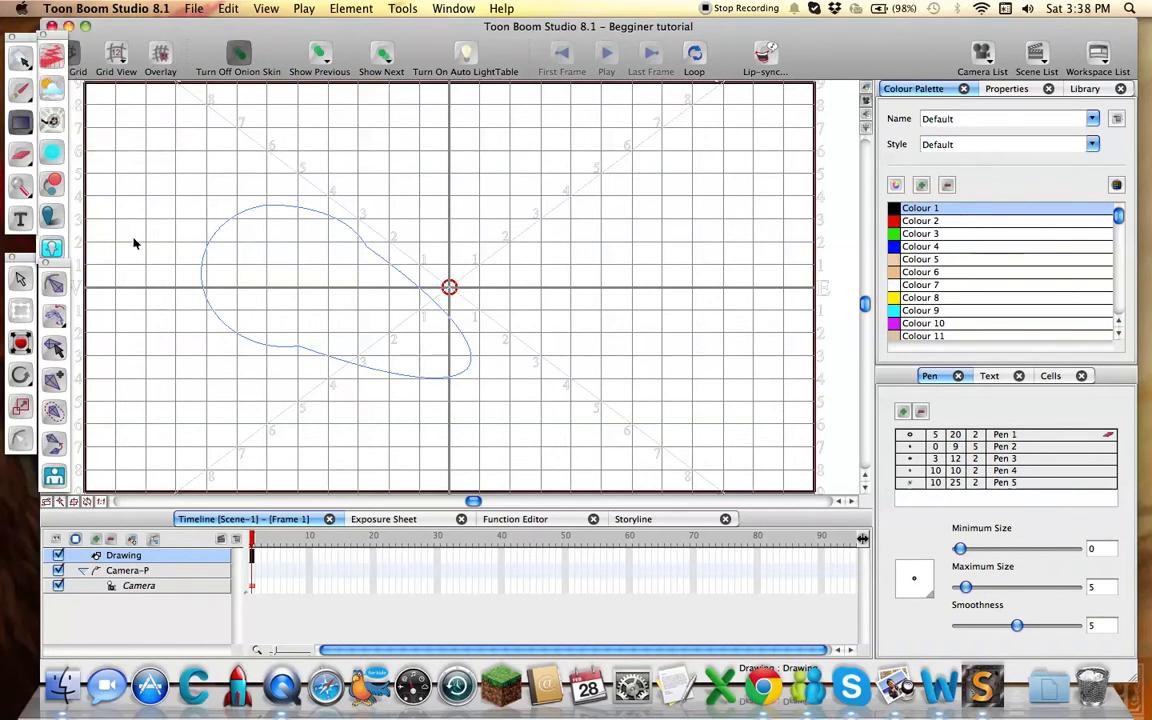
Erase sections of the outline with Pen 1 and with Pen 2 at maximum size 100, and reduce Pen 2's maximum size to 4.
{"action": "left_click", "coordinate": [14, 155]}
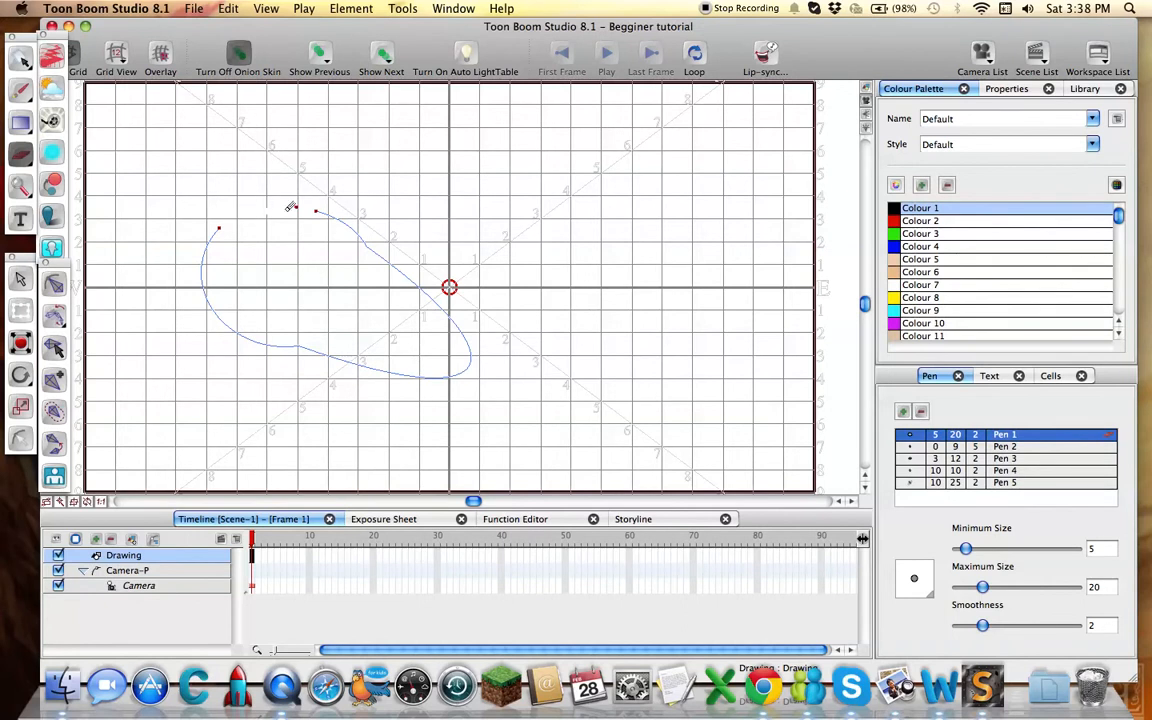
{"action": "left_click", "coordinate": [1003, 448]}
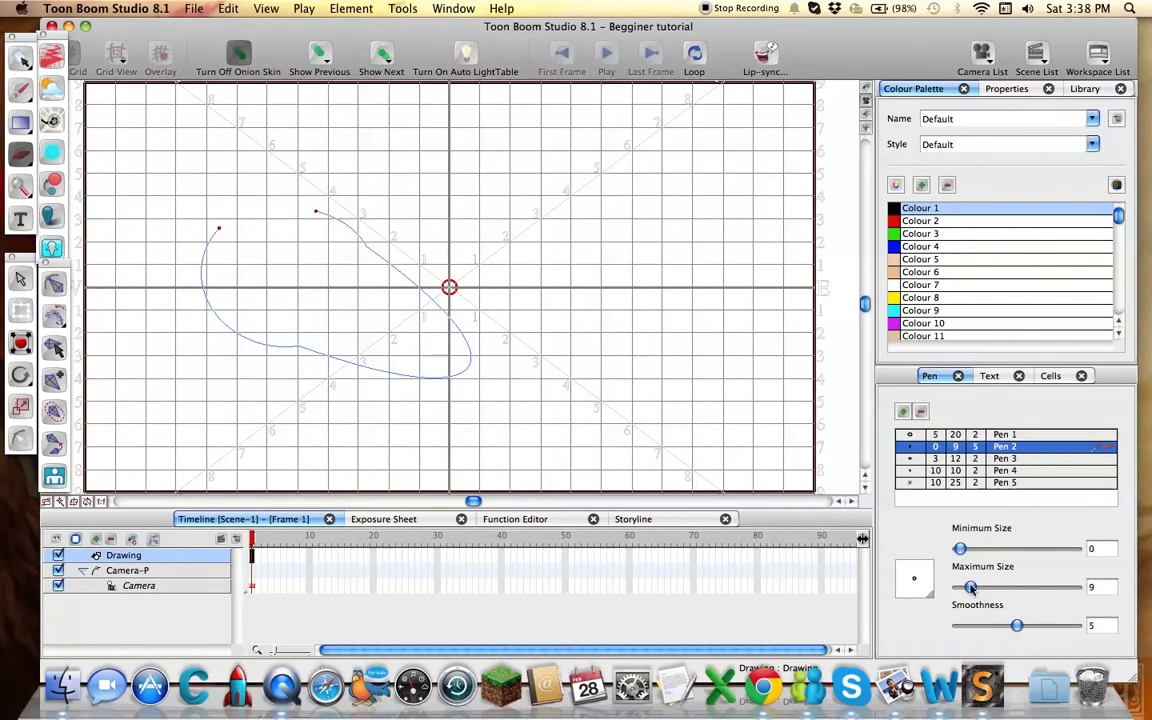
{"action": "left_click_drag", "start_coordinate": [971, 588], "coordinate": [1095, 588]}
{"action": "mouse_move", "coordinate": [331, 256]}
{"action": "left_mouse_down"}
{"action": "mouse_move", "coordinate": [507, 269]}
{"action": "mouse_move", "coordinate": [453, 287]}
{"action": "mouse_move", "coordinate": [547, 191]}
{"action": "mouse_move", "coordinate": [410, 255]}
{"action": "left_mouse_up"}
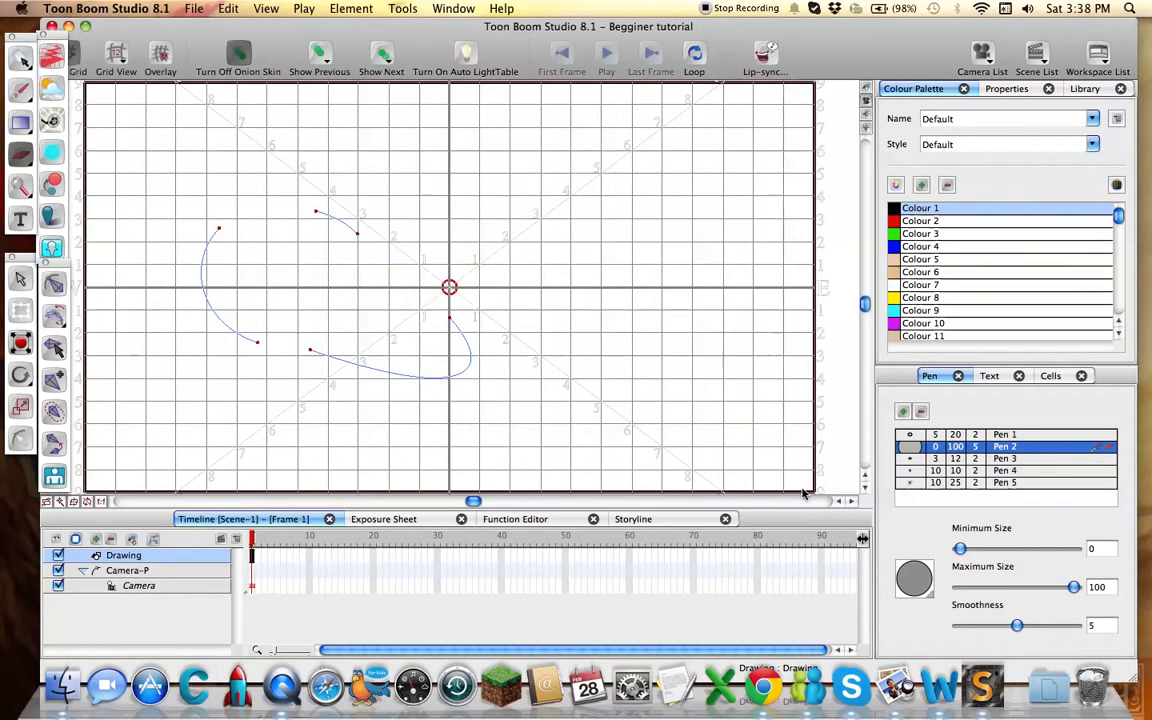
{"action": "left_click_drag", "start_coordinate": [1073, 587], "coordinate": [964, 623]}
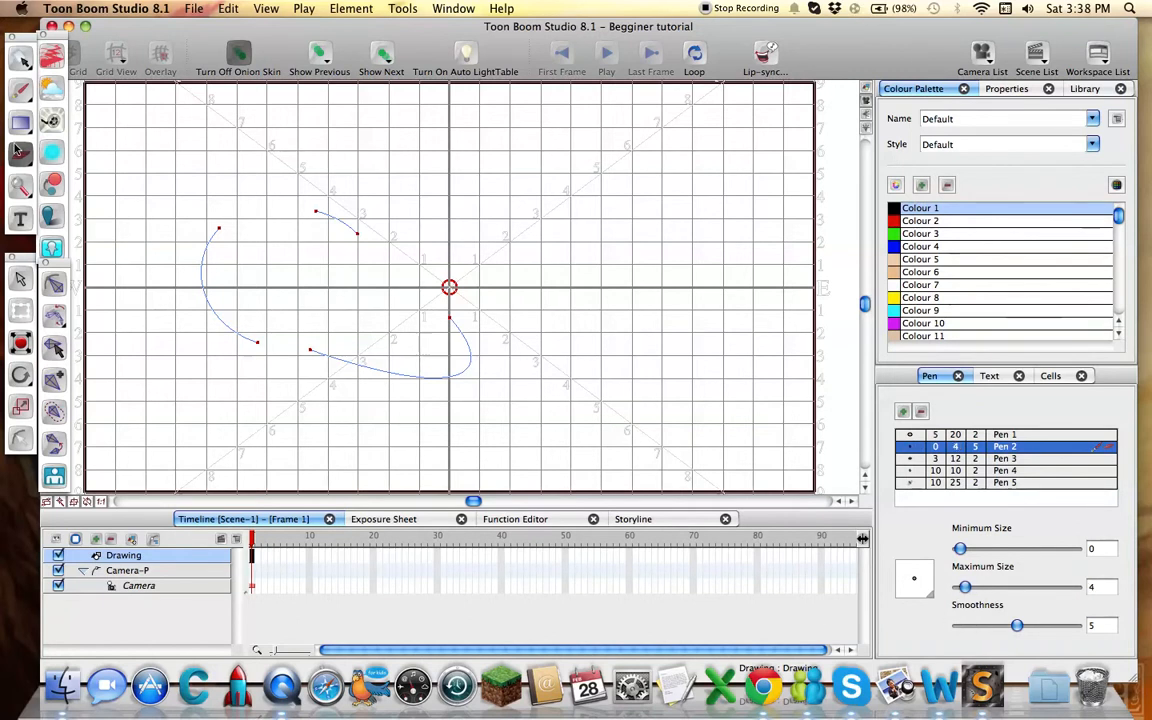
Try the Cutter tool around the outline's left curve and switch to the Scissor tool.
{"action": "left_click_drag", "start_coordinate": [26, 157], "coordinate": [47, 165]}
{"action": "mouse_move", "coordinate": [295, 291]}
{"action": "left_mouse_down"}
{"action": "mouse_move", "coordinate": [210, 323]}
{"action": "mouse_move", "coordinate": [172, 304]}
{"action": "mouse_move", "coordinate": [143, 257]}
{"action": "mouse_move", "coordinate": [180, 226]}
{"action": "left_mouse_up"}
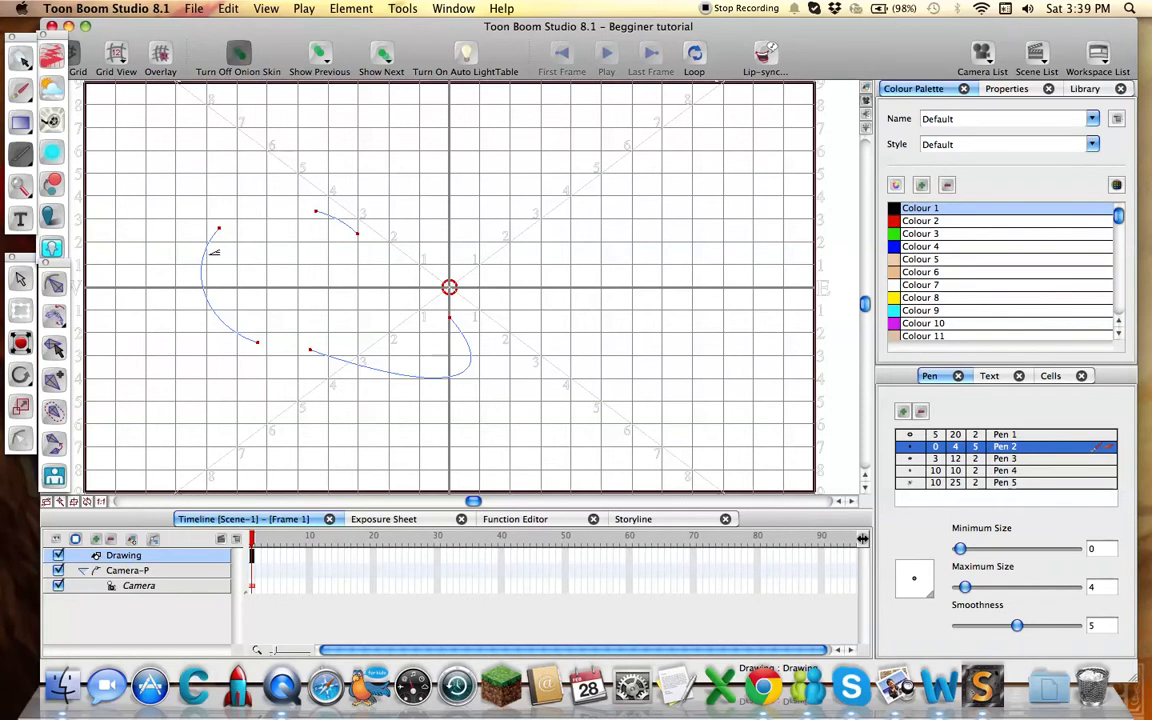
{"action": "left_click_drag", "start_coordinate": [215, 251], "coordinate": [200, 290]}
{"action": "left_click", "coordinate": [20, 154]}
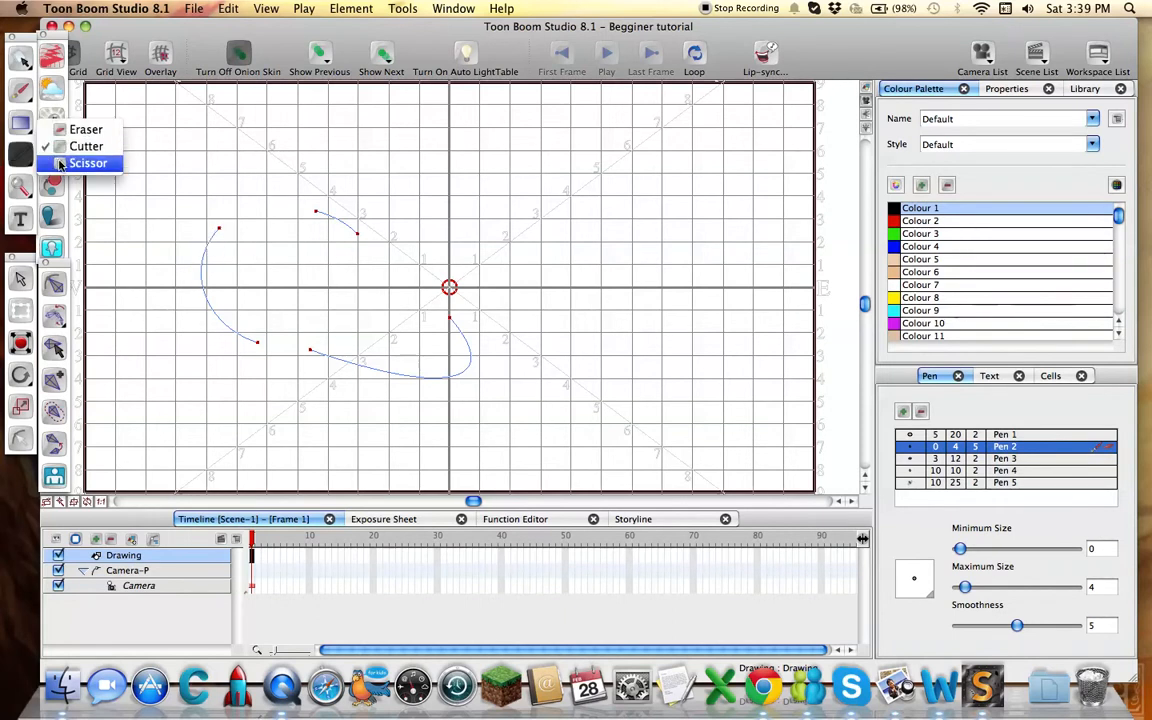
{"action": "left_click", "coordinate": [60, 164]}
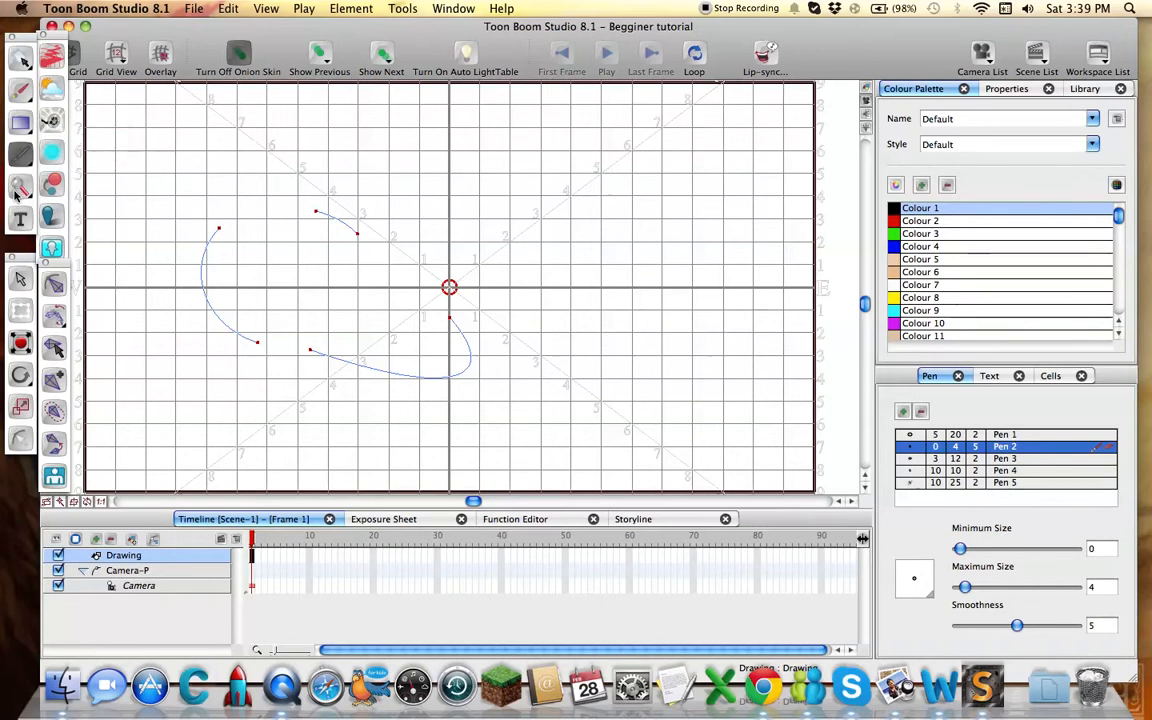
Zoom in on the drawing with the Zoom tool and select the Text tool.
{"action": "left_click", "coordinate": [254, 244]}
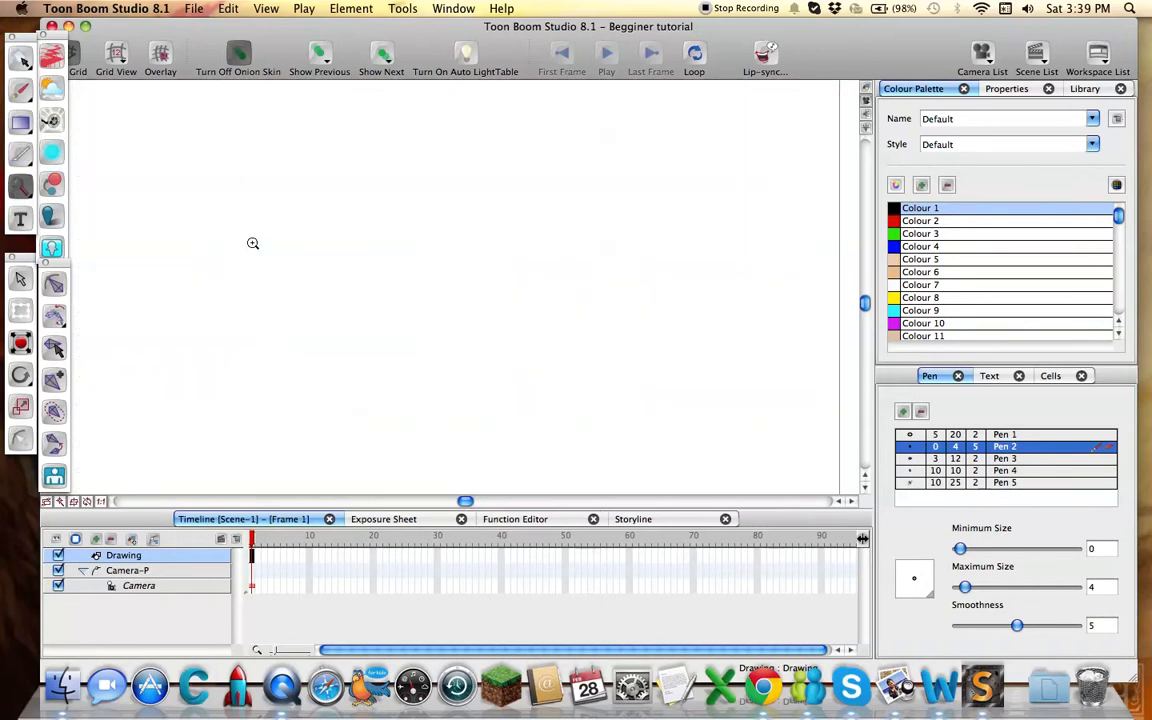
{"action": "right_click", "coordinate": [253, 243]}
{"action": "left_click", "coordinate": [248, 242]}
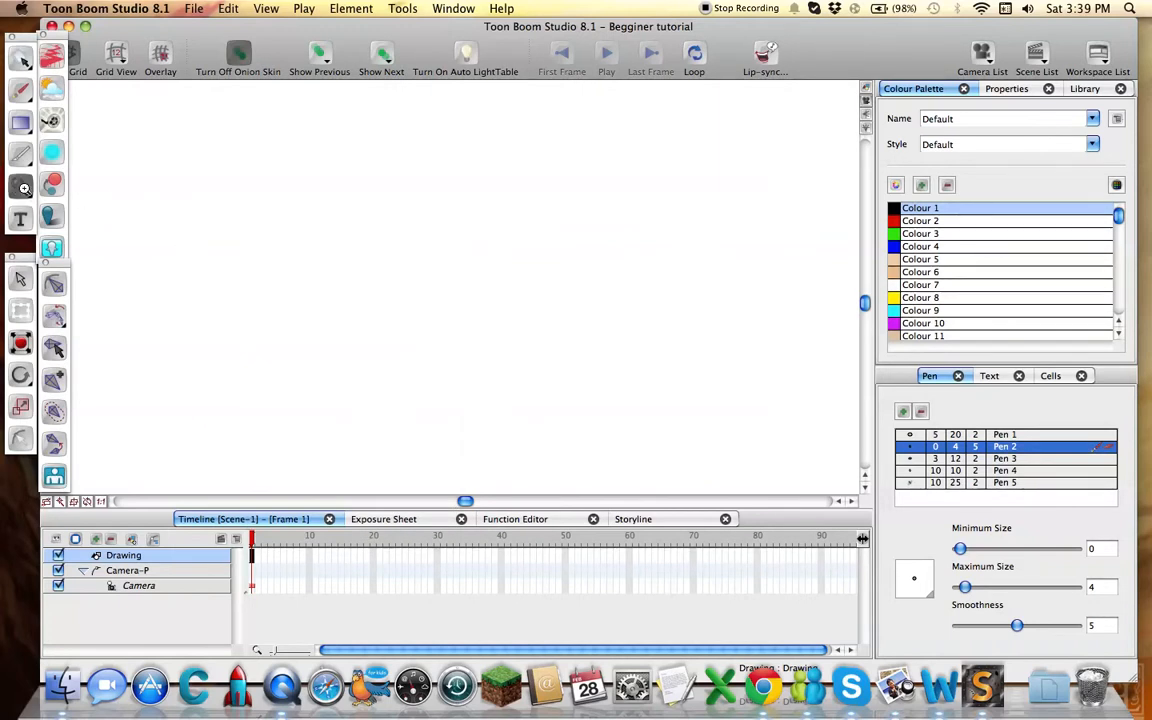
{"action": "left_click", "coordinate": [20, 218]}
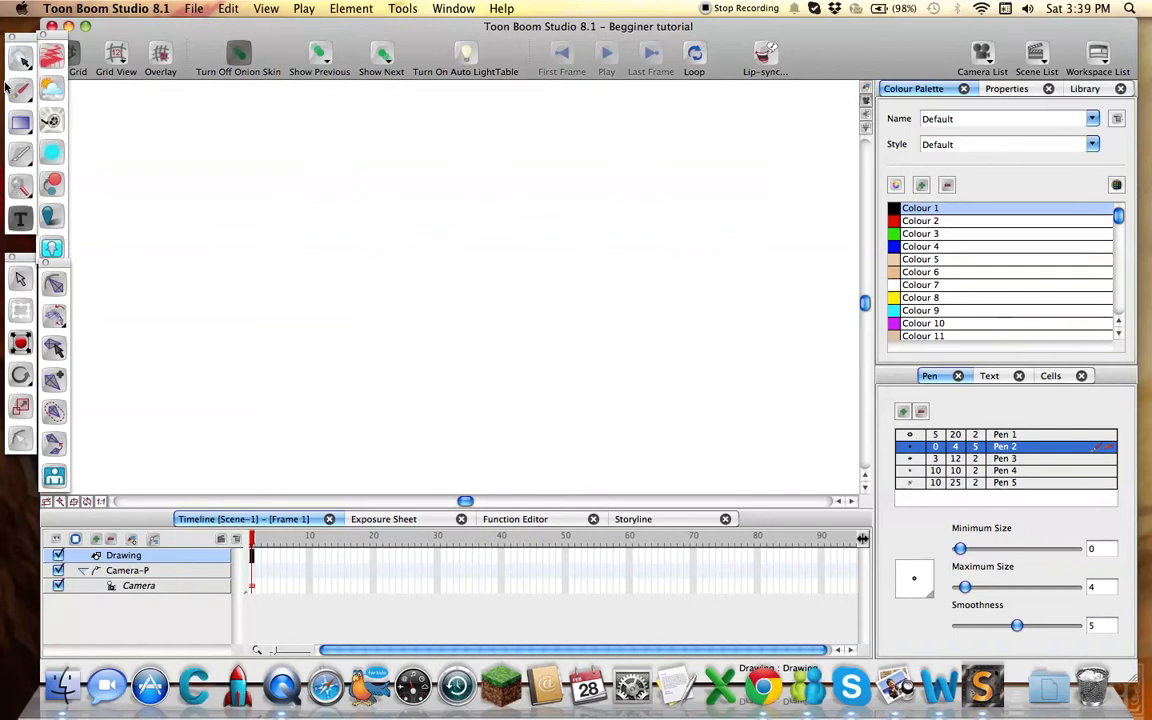
Draw a short Brush stroke in the zoomed-in view and undo it.
{"action": "left_click", "coordinate": [21, 91]}
{"action": "mouse_move", "coordinate": [338, 284]}
{"action": "left_mouse_down"}
{"action": "mouse_move", "coordinate": [199, 324]}
{"action": "mouse_move", "coordinate": [370, 271]}
{"action": "left_mouse_up"}
{"action": "key", "text": "super+z"}
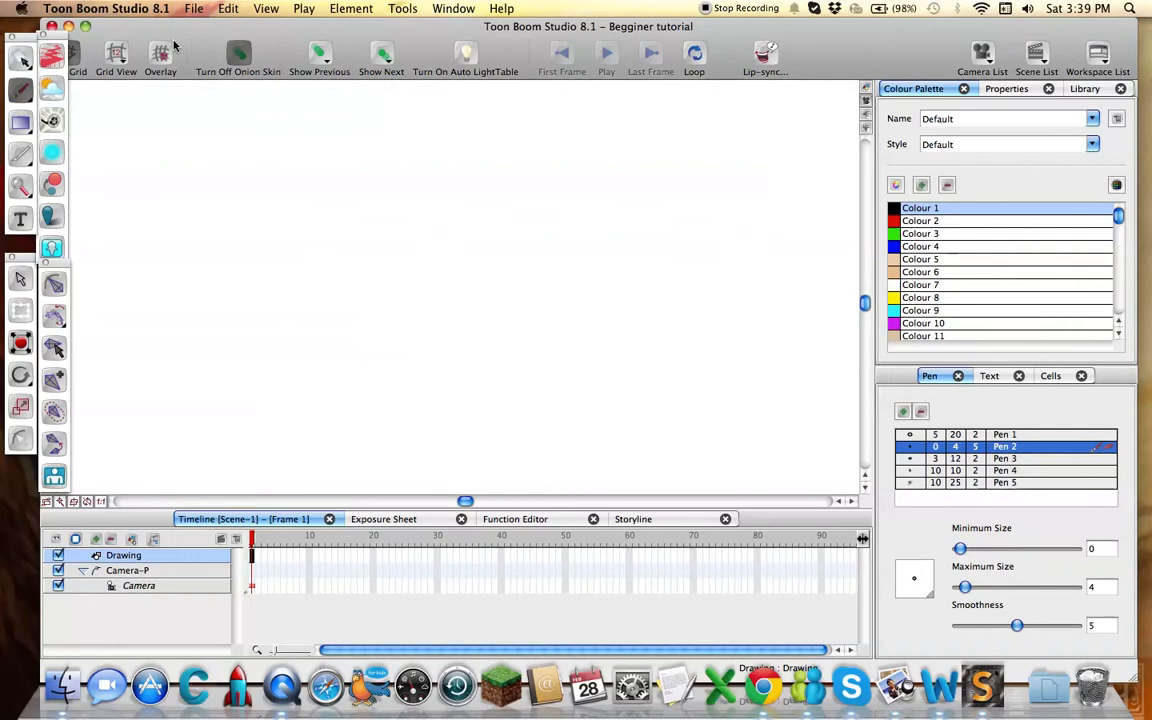
Close the project window, saving the changes as "Begginer tutorial" in Documents.
{"action": "left_click_drag", "start_coordinate": [68, 22], "coordinate": [215, 30]}
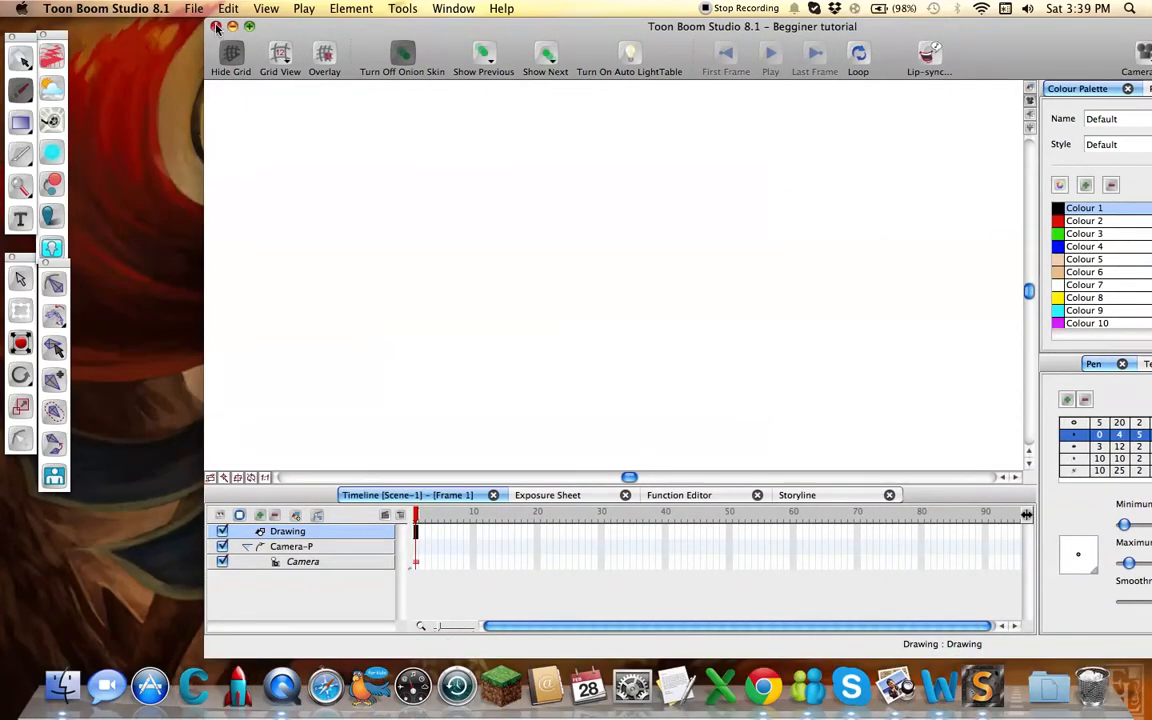
{"action": "left_click", "coordinate": [215, 27]}
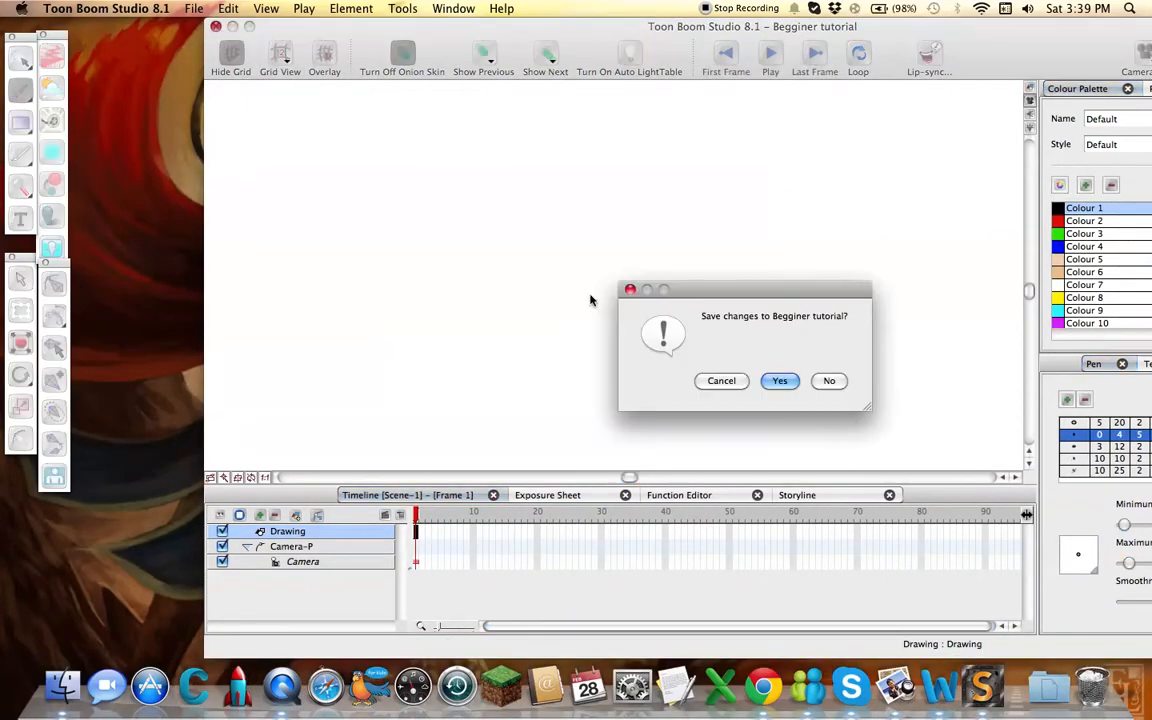
{"action": "left_click", "coordinate": [780, 381]}
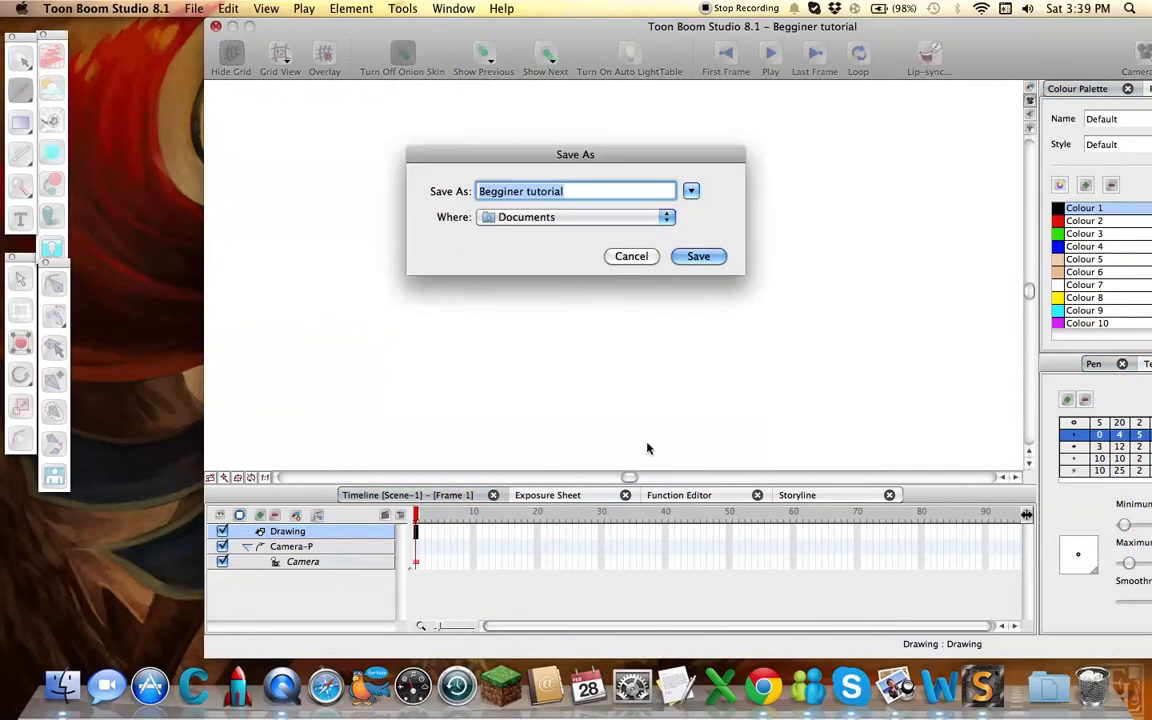
{"action": "left_click", "coordinate": [698, 256]}
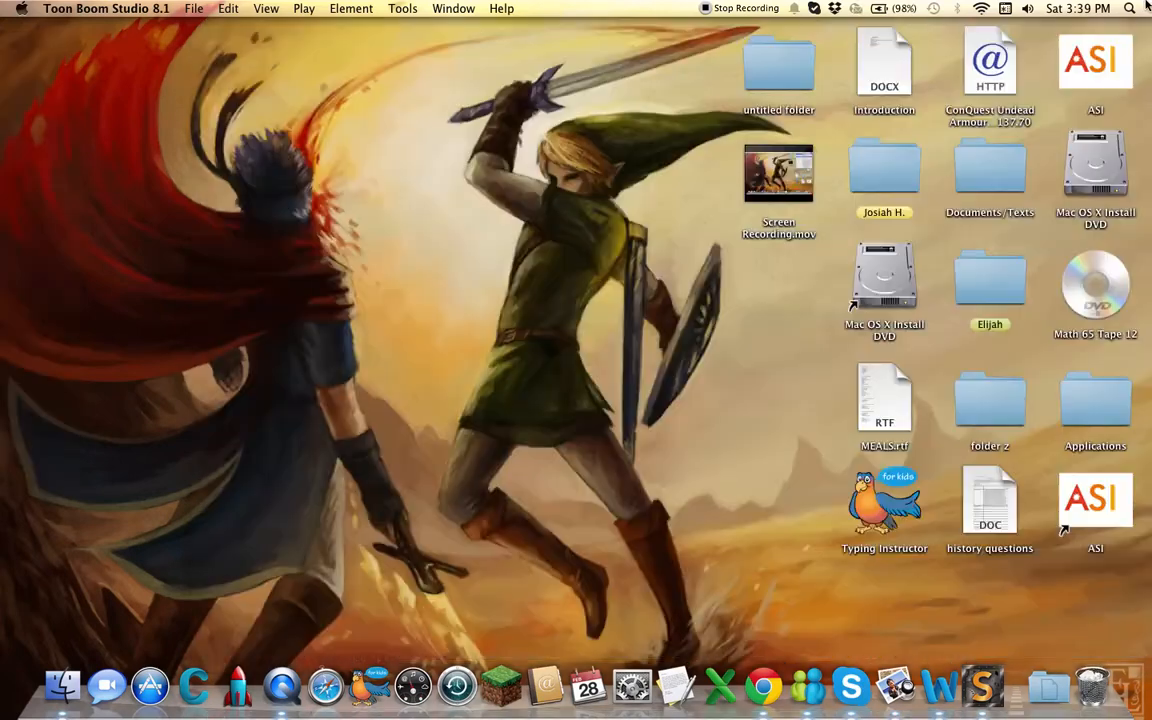
Switch back to Toon Boom Studio 8.1 by launching it through a system search, and reopen the recent project "Begginer tutorial".
{"action": "left_click", "coordinate": [1133, 8]}
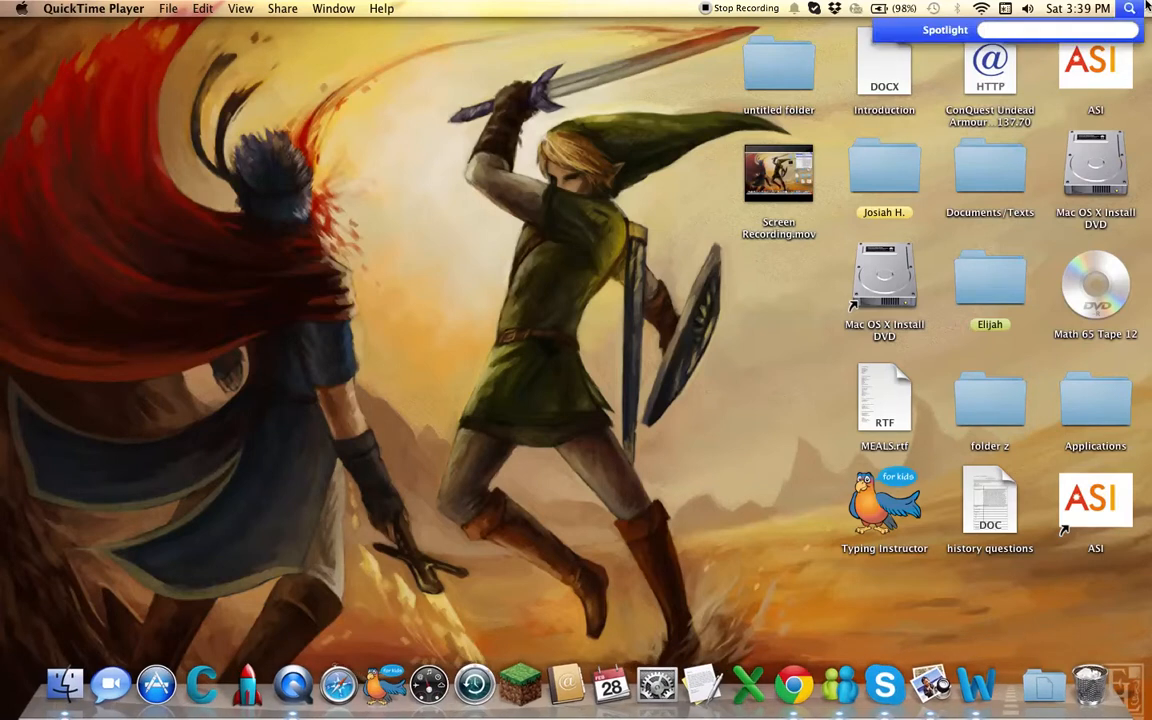
{"action": "type", "text": "too"}
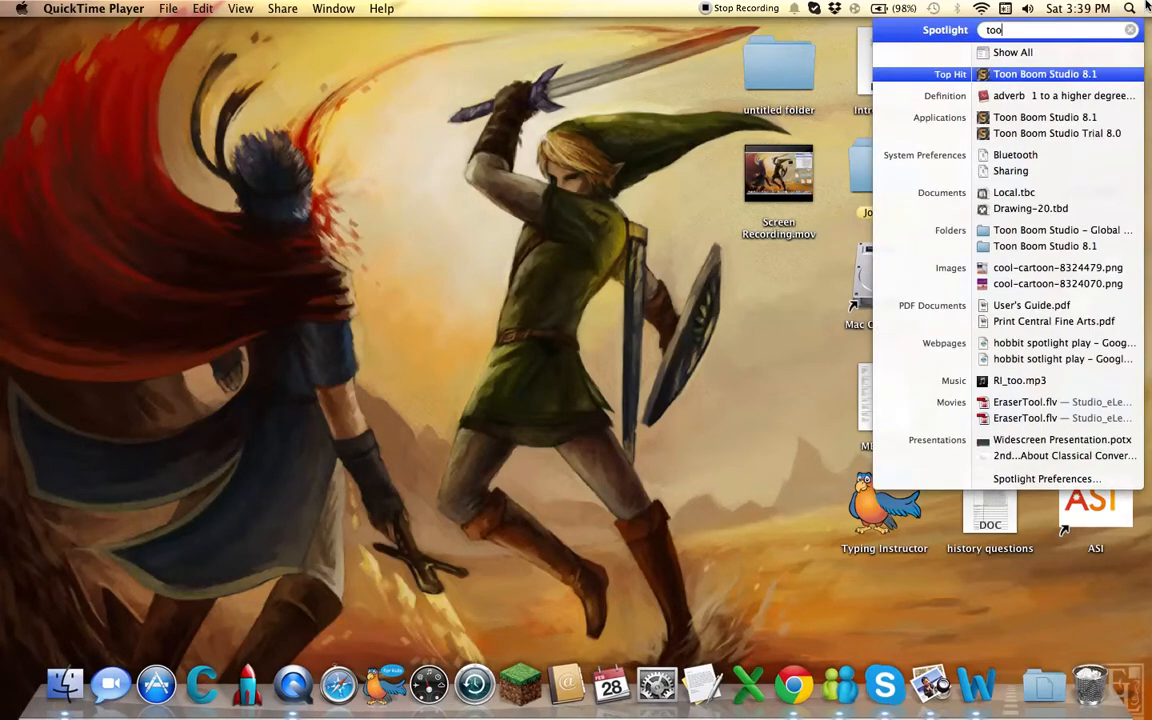
{"action": "key", "text": "Return"}
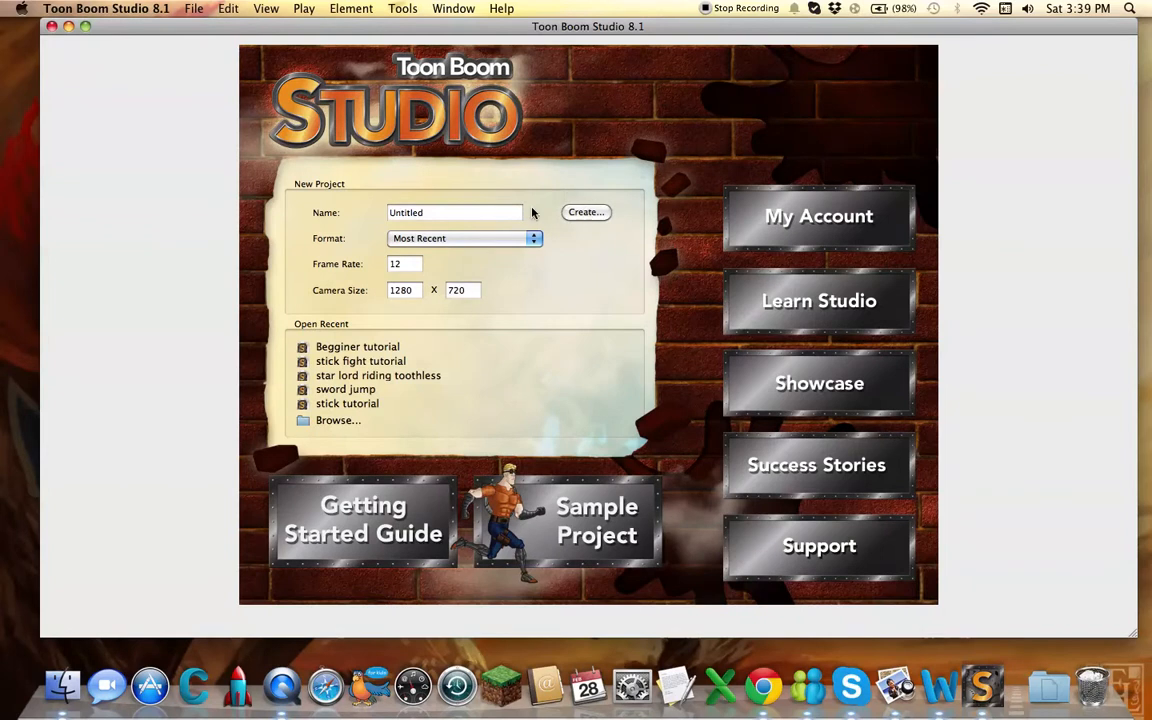
{"action": "left_click", "coordinate": [360, 347]}
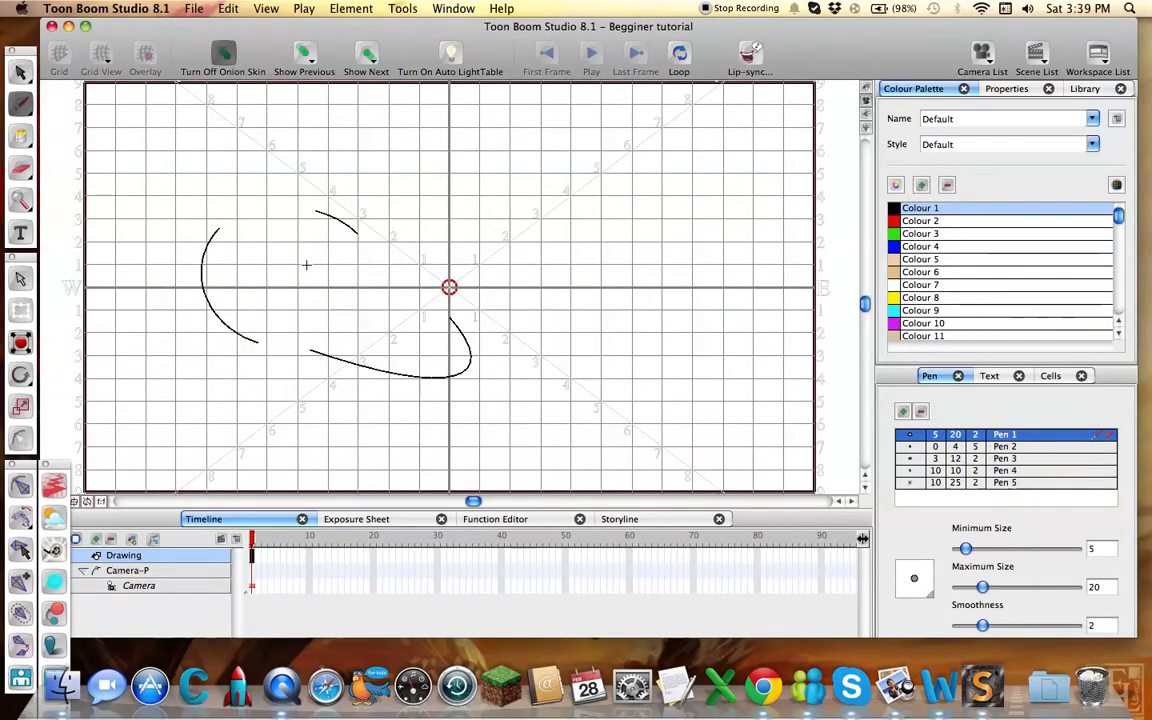
Add the text "poop" in the empty area beside the strokes and move it inside the lower curve near the grid's centre.
{"action": "left_click", "coordinate": [20, 231]}
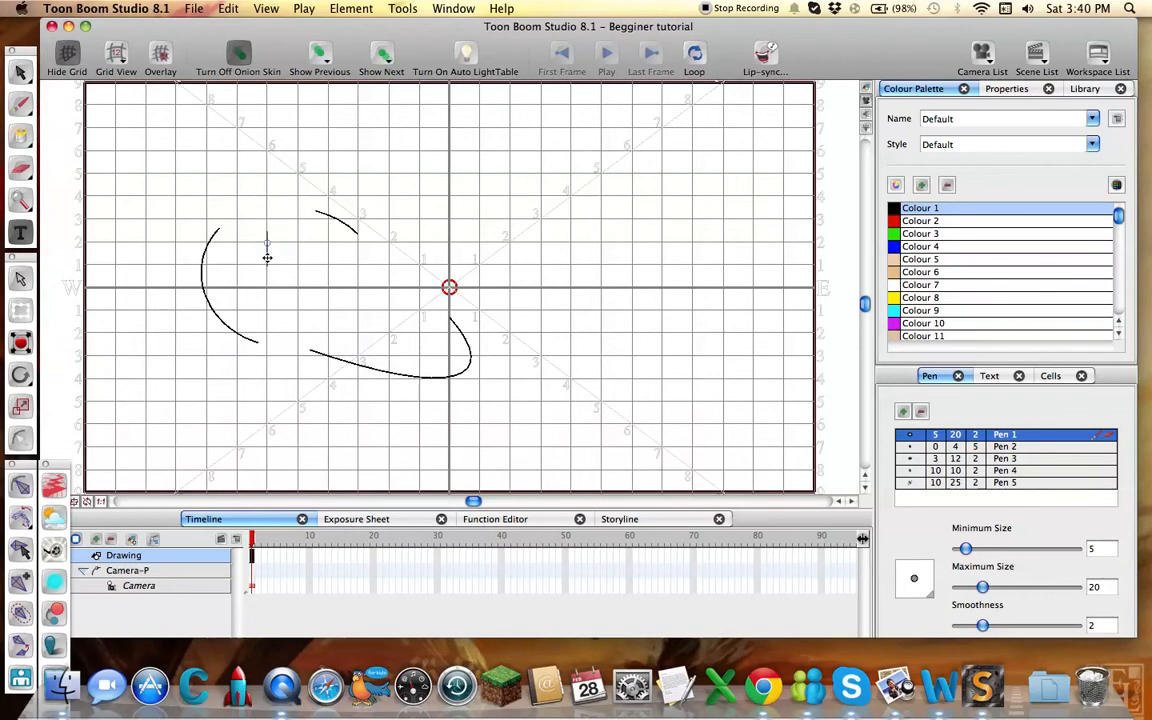
{"action": "left_click", "coordinate": [639, 197]}
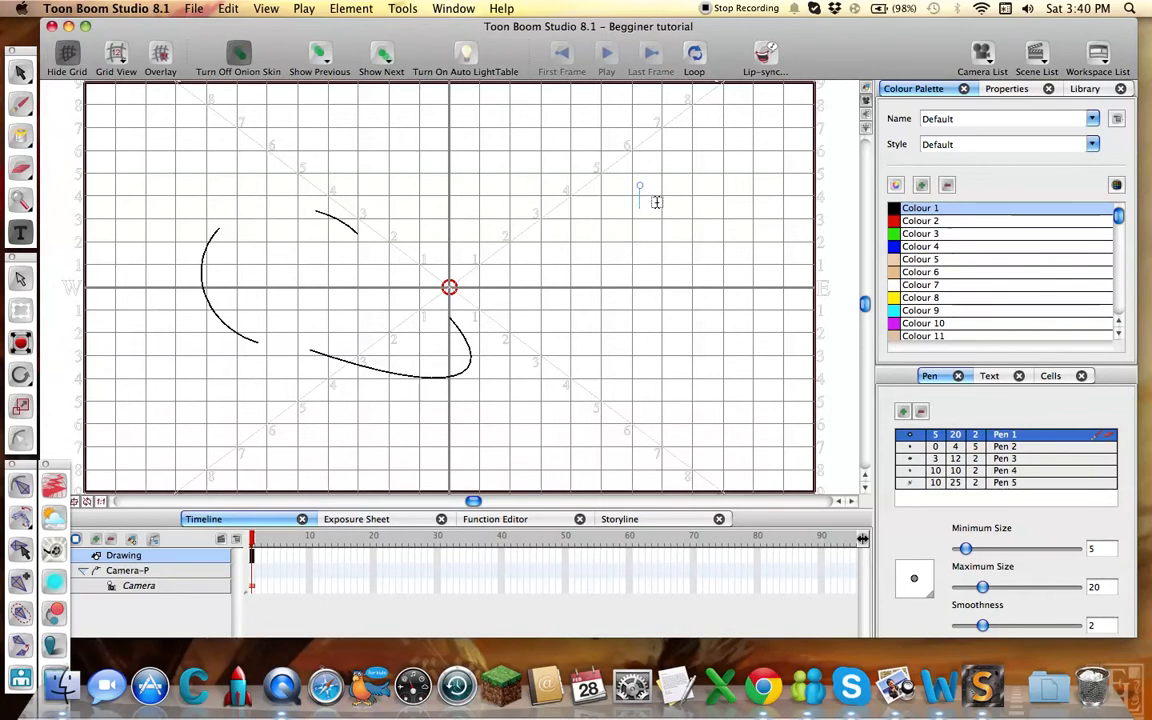
{"action": "type", "text": "poop"}
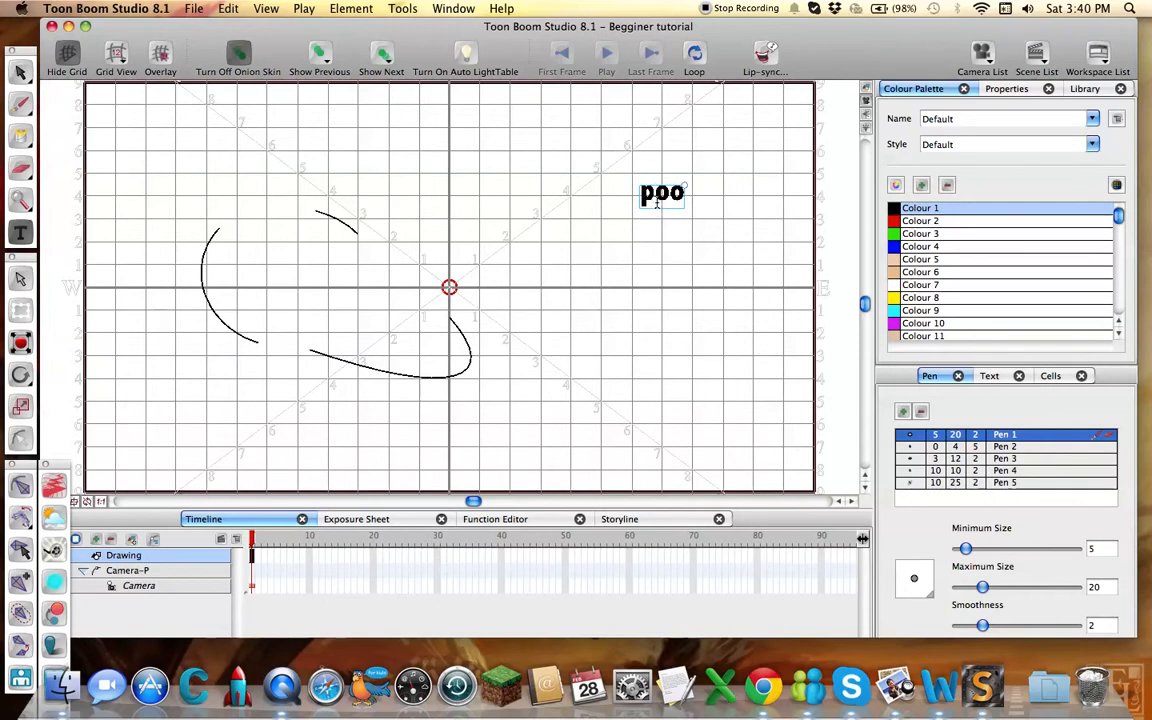
{"action": "left_click", "coordinate": [730, 221]}
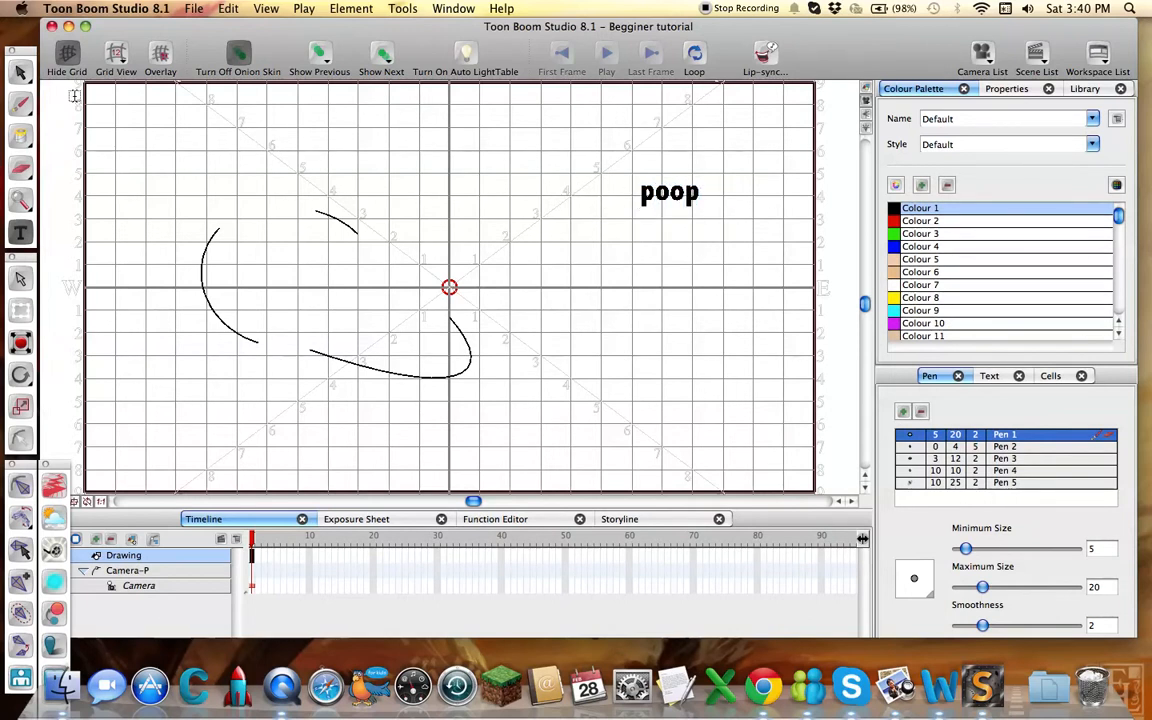
{"action": "left_click", "coordinate": [19, 72]}
{"action": "left_click_drag", "start_coordinate": [527, 180], "coordinate": [434, 341]}
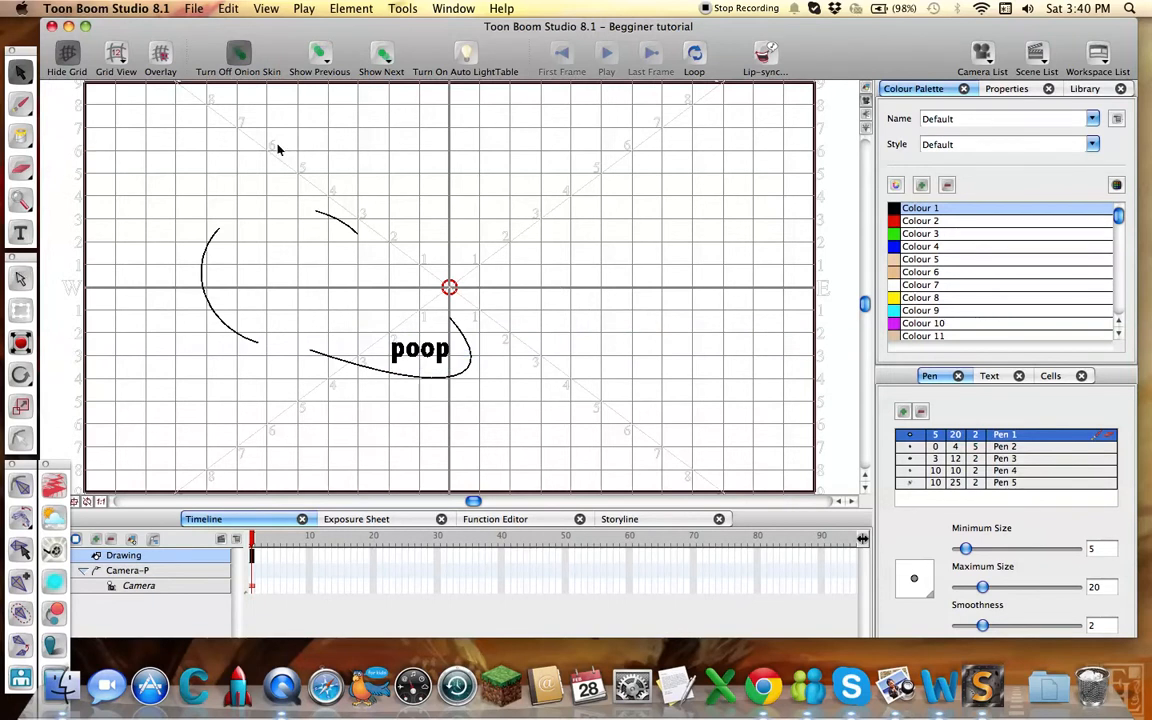
Delete the text and all remaining strokes from the drawing, including the small leftover pieces of the outer curve.
{"action": "mouse_move", "coordinate": [218, 147]}
{"action": "left_mouse_down"}
{"action": "mouse_move", "coordinate": [540, 455]}
{"action": "mouse_move", "coordinate": [509, 386]}
{"action": "left_mouse_up"}
{"action": "key", "text": "Delete"}
{"action": "left_click_drag", "start_coordinate": [168, 249], "coordinate": [253, 277]}
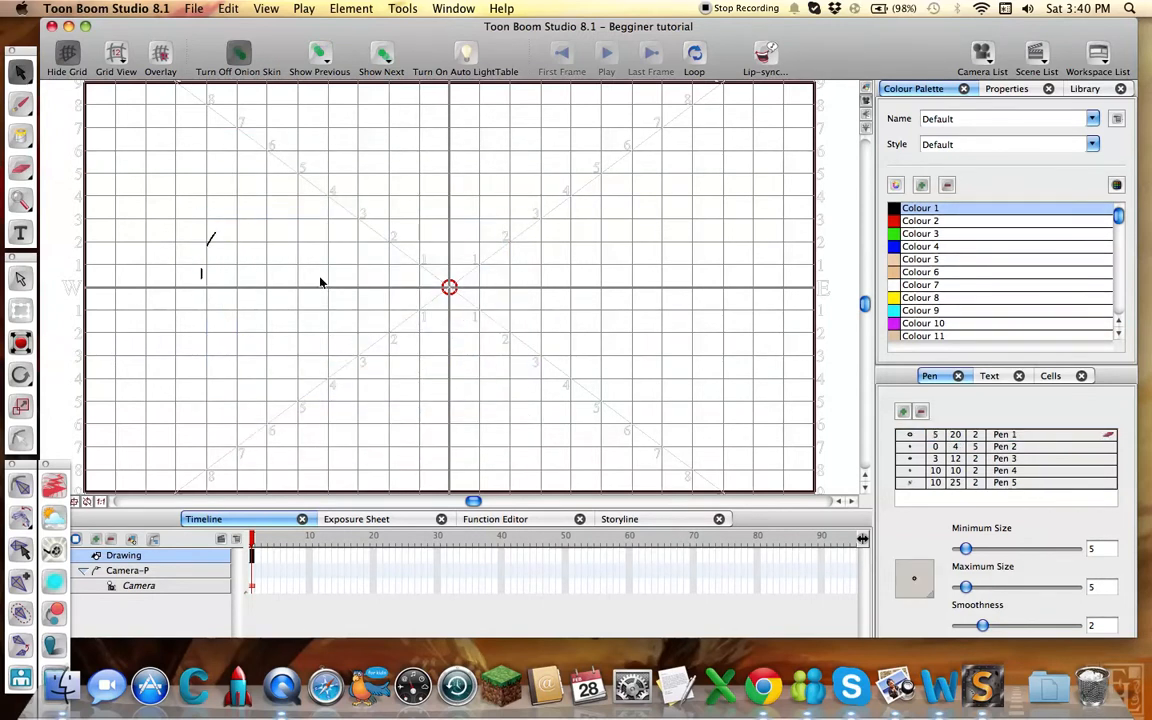
{"action": "left_click_drag", "start_coordinate": [145, 225], "coordinate": [240, 288]}
{"action": "key", "text": "Delete"}
{"action": "mouse_move", "coordinate": [27, 50]}
{"action": "left_mouse_down"}
{"action": "mouse_move", "coordinate": [478, 103]}
{"action": "mouse_move", "coordinate": [16, 20]}
{"action": "mouse_move", "coordinate": [26, 50]}
{"action": "left_mouse_up"}
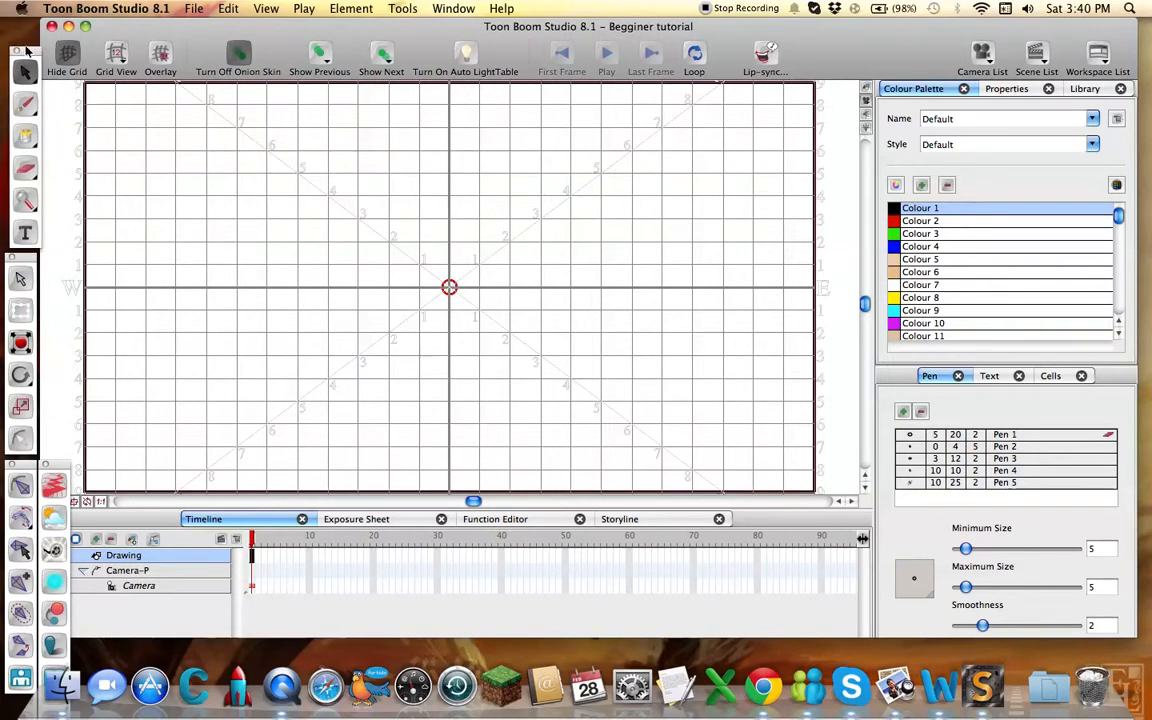
{"action": "left_click_drag", "start_coordinate": [230, 227], "coordinate": [362, 308]}
{"action": "left_click_drag", "start_coordinate": [634, 279], "coordinate": [317, 311]}
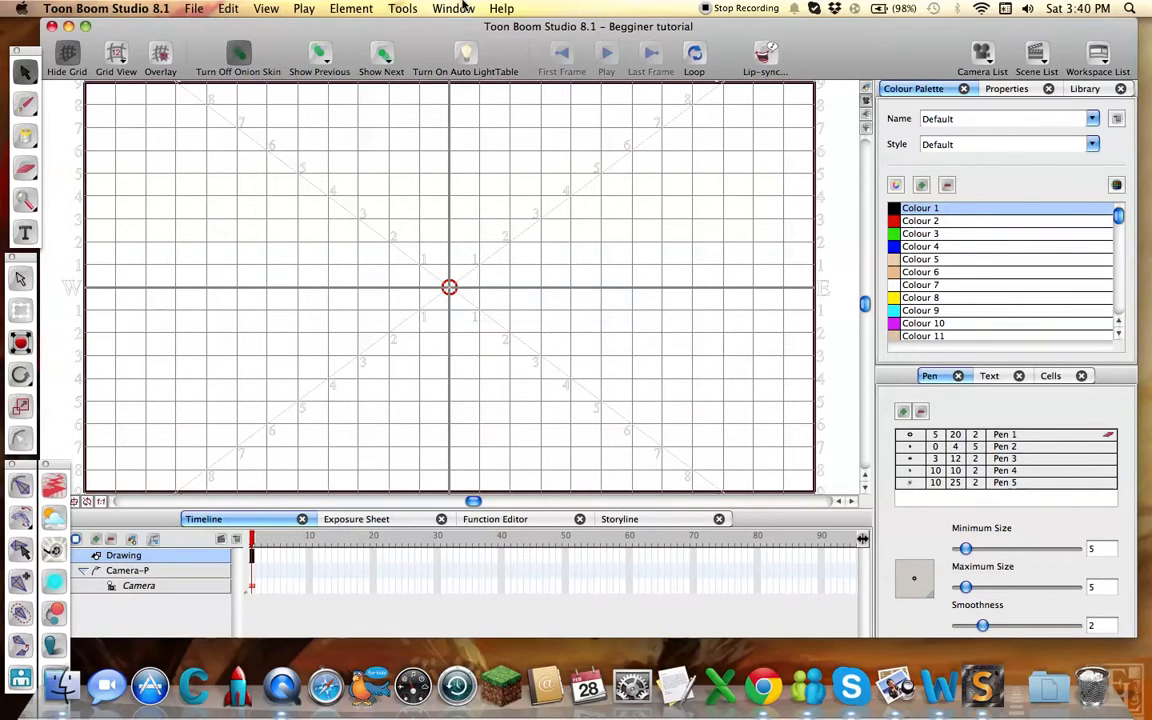